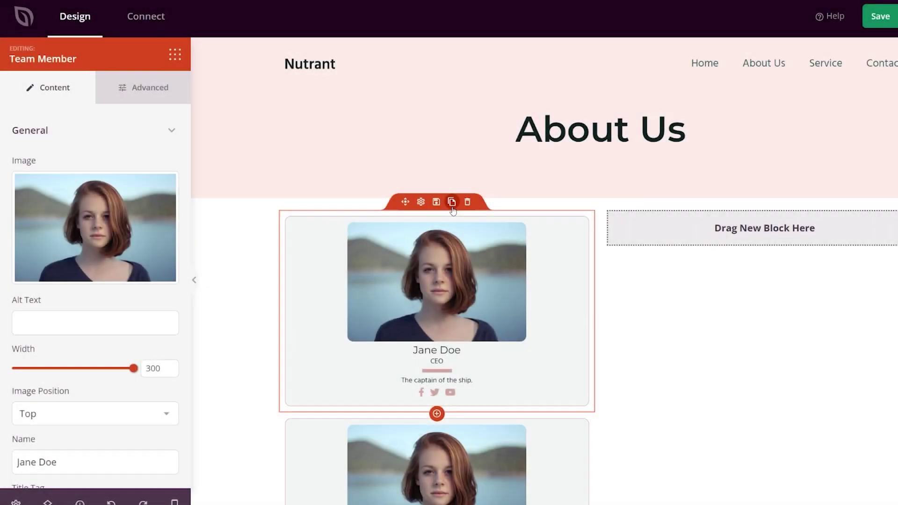
Move the duplicated Team Member block into the empty second column and replace the member's first name
{"action": "left_click_drag", "start_coordinate": [405, 404], "coordinate": [738, 251]}
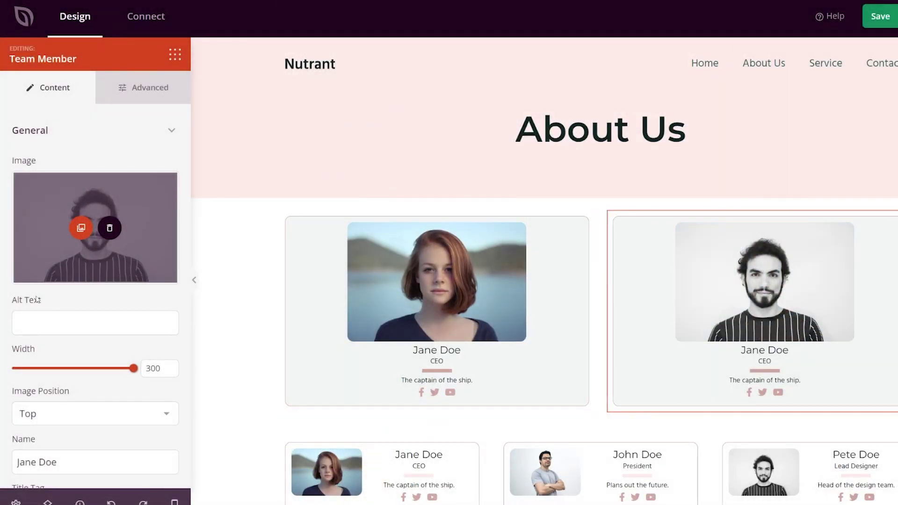
{"action": "scroll", "coordinate": [94, 304], "scroll_direction": "down", "scroll_amount": 5}
{"action": "double_click", "coordinate": [26, 263]}
{"action": "type", "text": "John"}
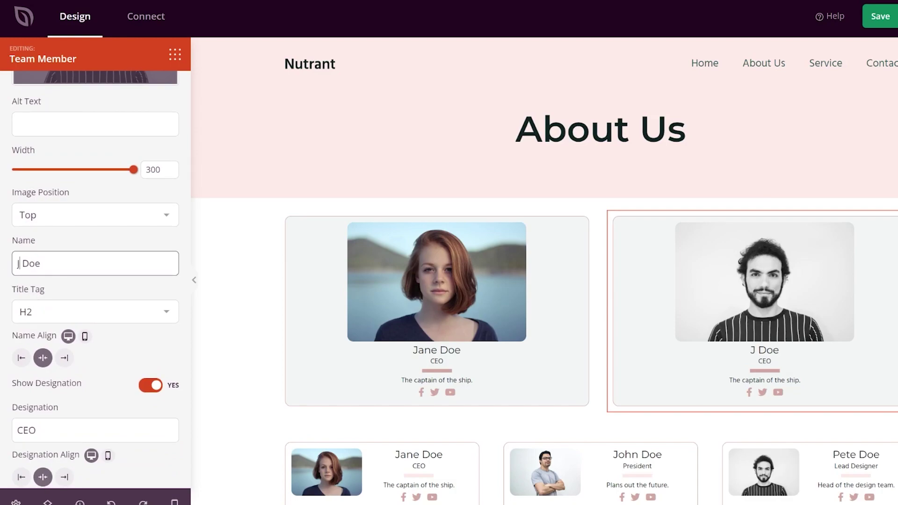
Set the second team member's designation to President
{"action": "scroll", "coordinate": [14, 294], "scroll_direction": "down", "scroll_amount": 2}
{"action": "scroll", "coordinate": [15, 294], "scroll_direction": "down", "scroll_amount": 1}
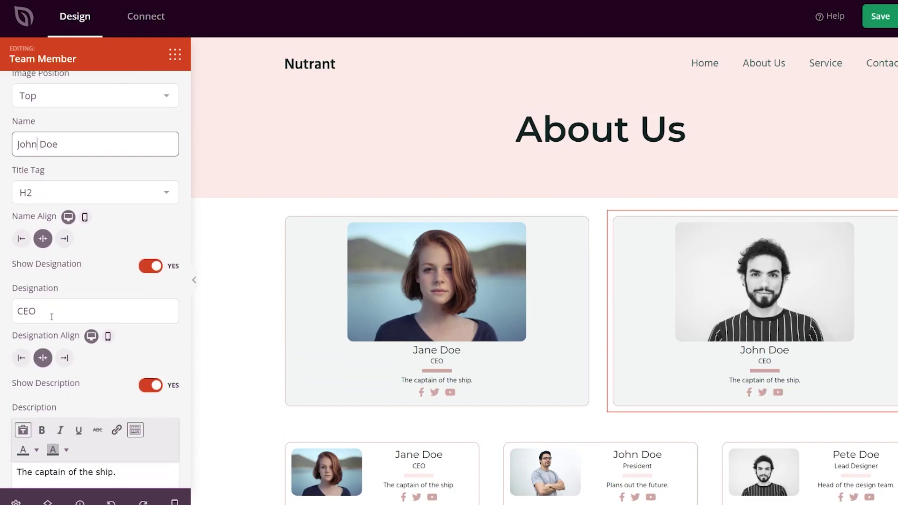
{"action": "double_click", "coordinate": [20, 311]}
{"action": "type", "text": "Pre"}
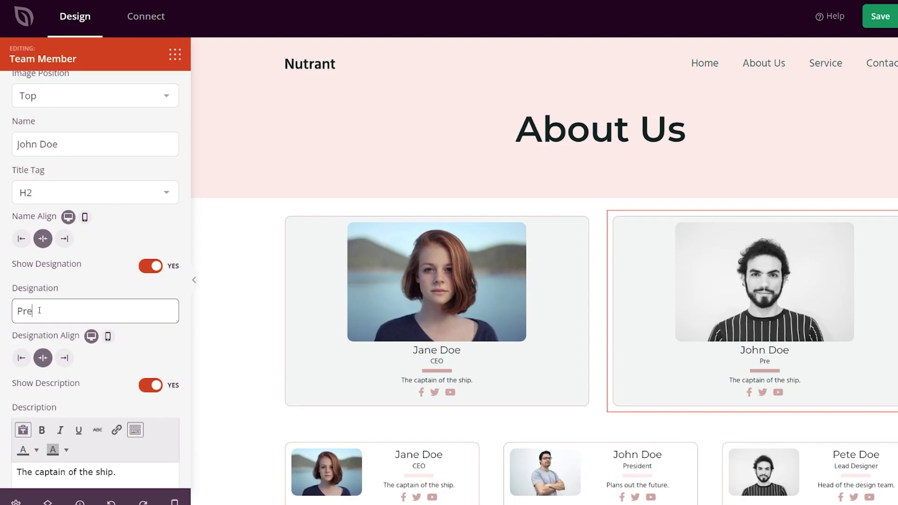
{"action": "type", "text": "sid"}
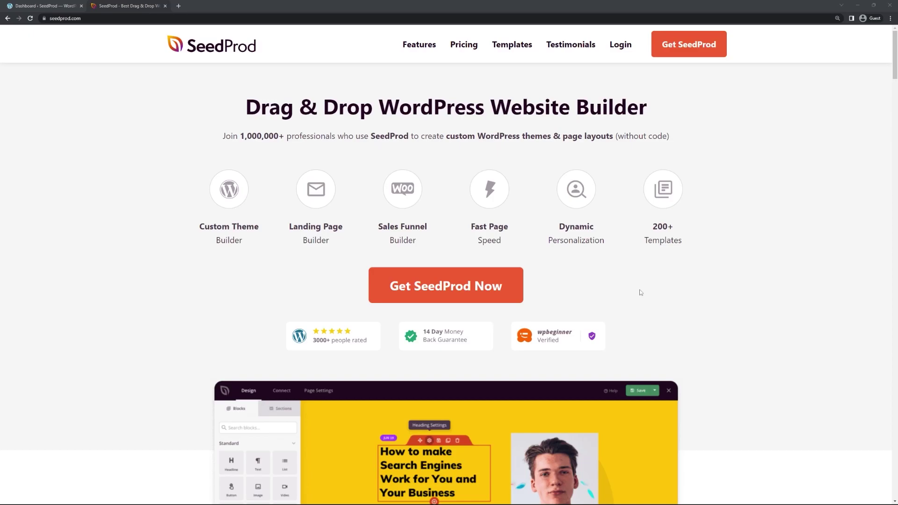
Close the SeedProd website and open SeedProd's Theme Builder from the WordPress dashboard
{"action": "key", "text": "ctrl+w"}
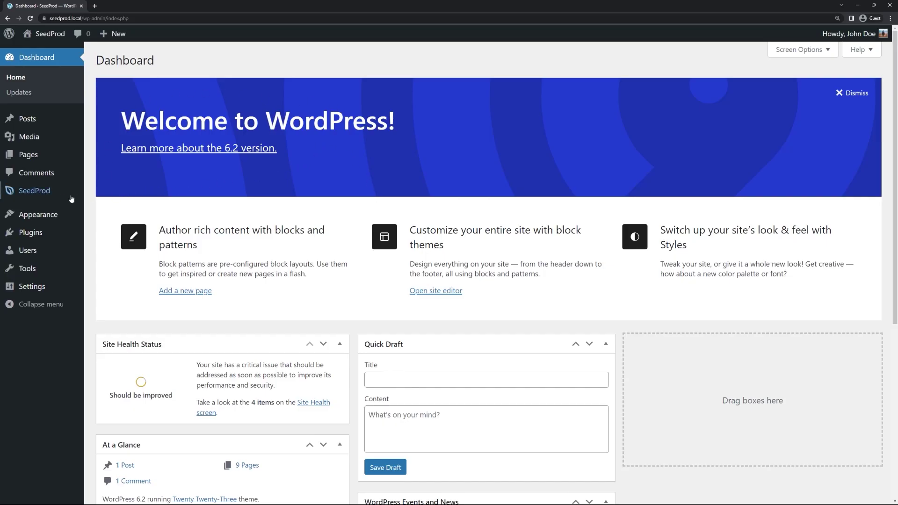
{"action": "mouse_move", "coordinate": [42, 193]}
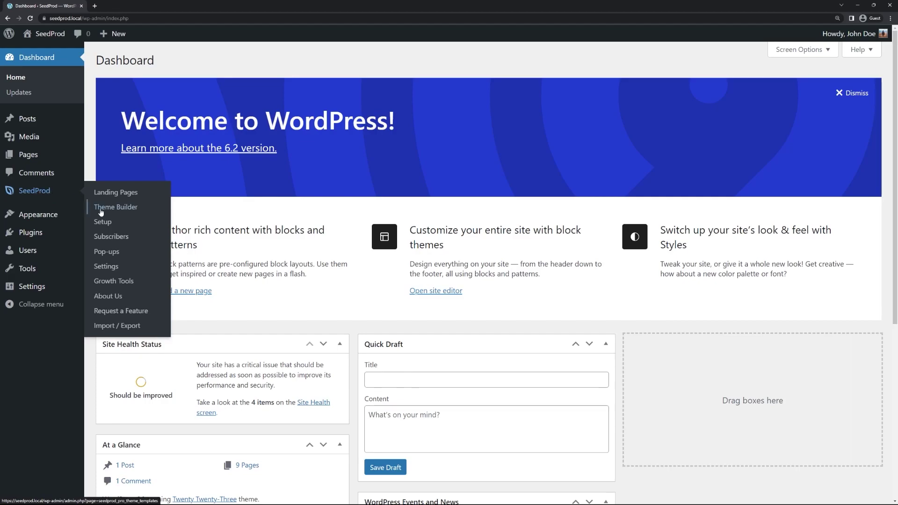
{"action": "left_click", "coordinate": [115, 209]}
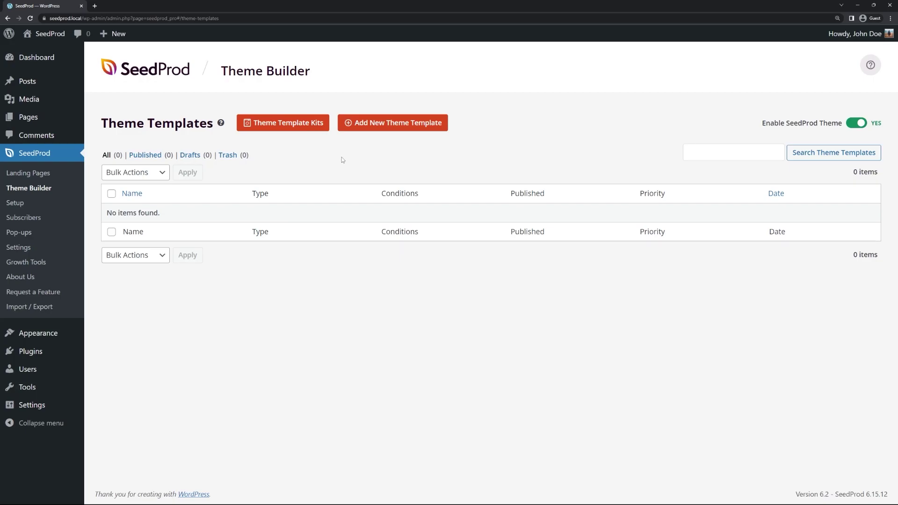
Import the Nutrition Consultant Website kit from the theme template kits
{"action": "left_click", "coordinate": [280, 129]}
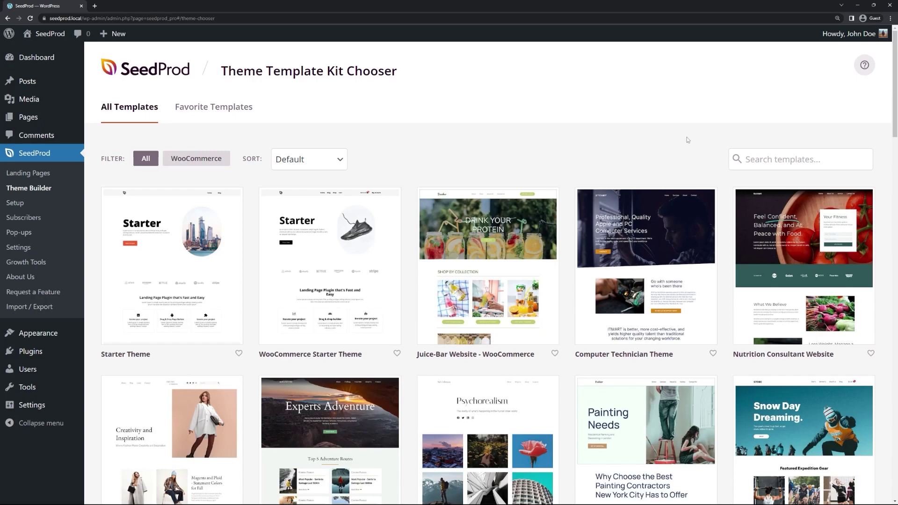
{"action": "mouse_move", "coordinate": [890, 60]}
{"action": "left_mouse_down"}
{"action": "mouse_move", "coordinate": [888, 430]}
{"action": "mouse_move", "coordinate": [889, 59]}
{"action": "left_mouse_up"}
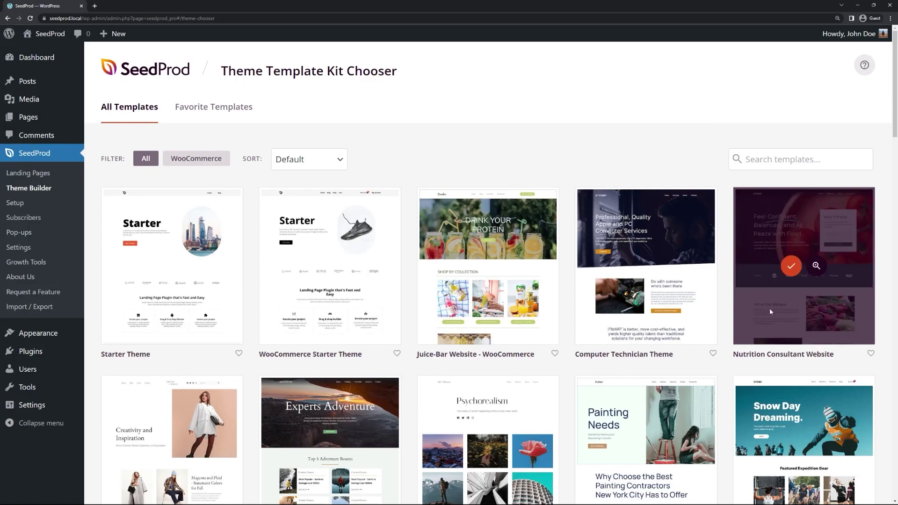
{"action": "mouse_move", "coordinate": [791, 267]}
{"action": "left_click", "coordinate": [791, 267]}
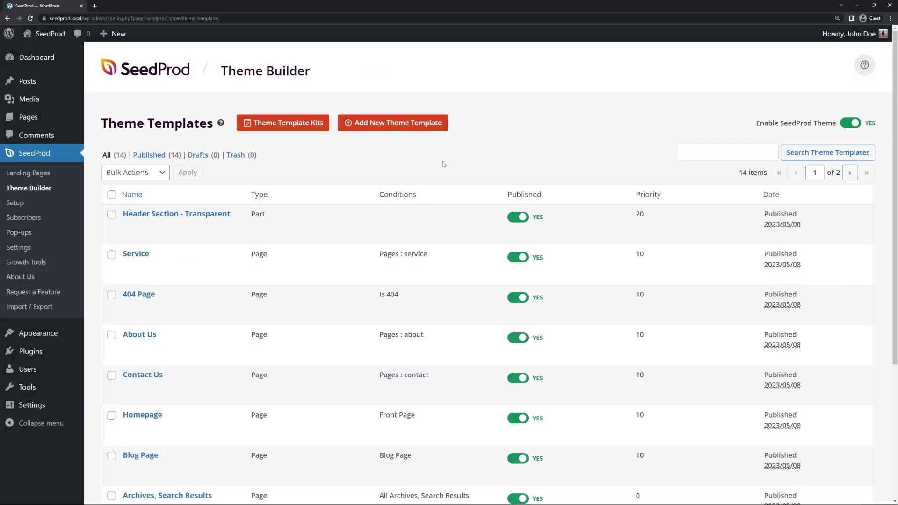
Look through the imported theme templates with their types and conditions, and check the Enable SeedProd Theme setting
{"action": "scroll", "coordinate": [462, 165], "scroll_direction": "down", "scroll_amount": 3}
{"action": "scroll", "coordinate": [463, 167], "scroll_direction": "down", "scroll_amount": 1}
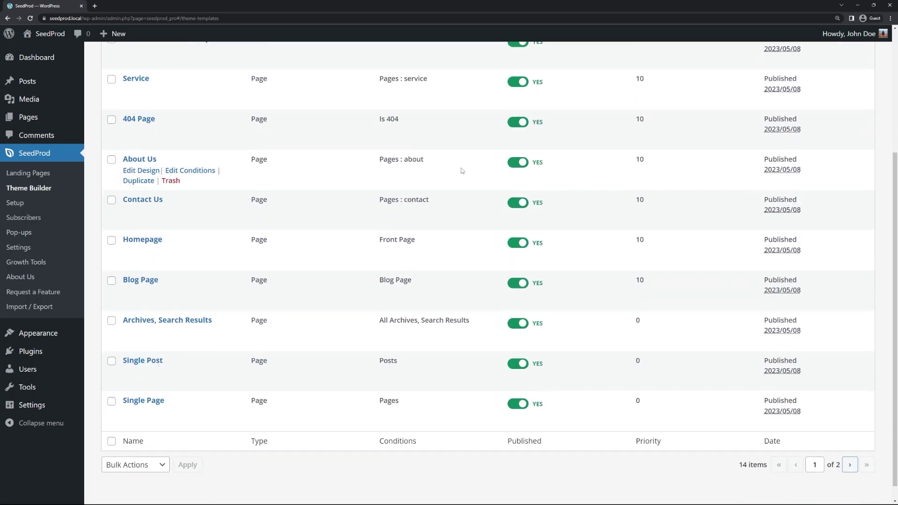
{"action": "scroll", "coordinate": [461, 168], "scroll_direction": "up", "scroll_amount": 2}
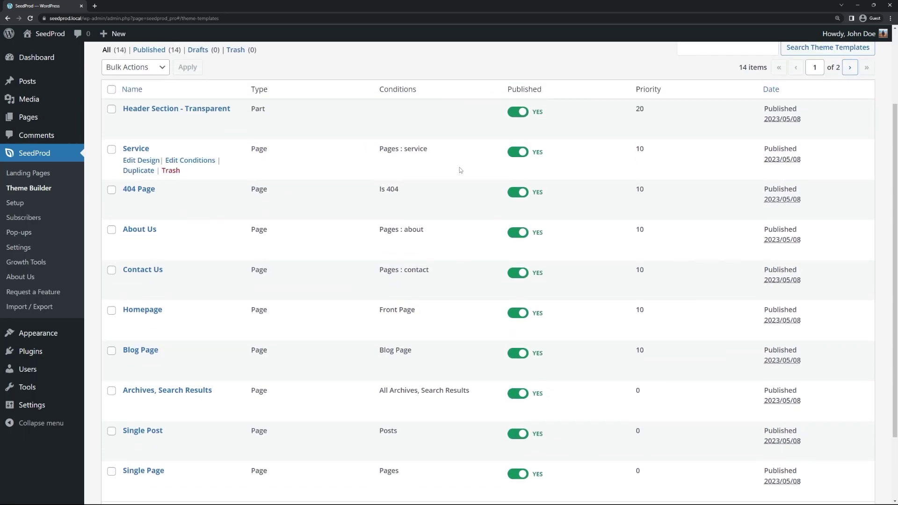
{"action": "scroll", "coordinate": [442, 181], "scroll_direction": "down", "scroll_amount": 2}
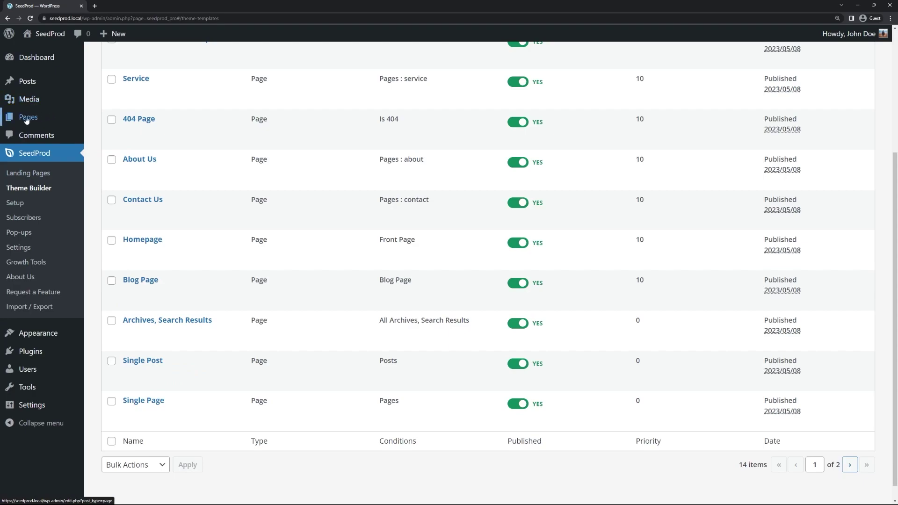
{"action": "mouse_move", "coordinate": [39, 120]}
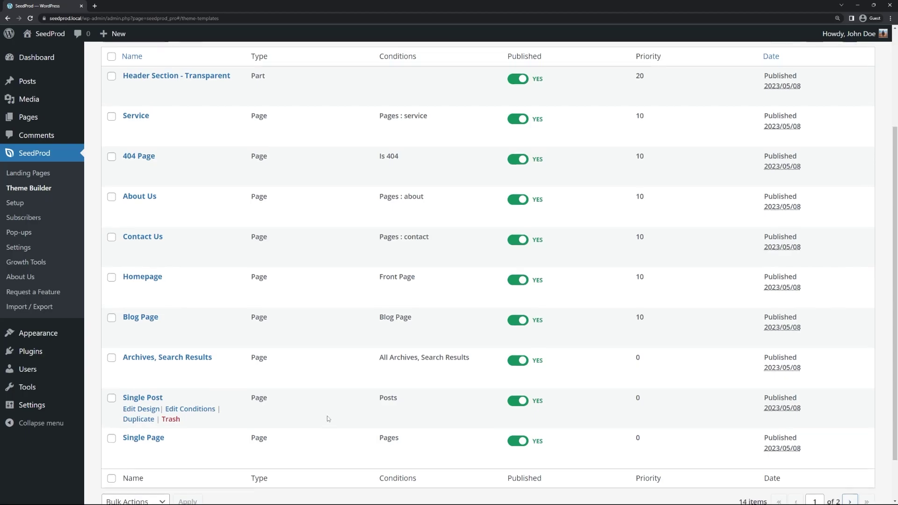
{"action": "scroll", "coordinate": [327, 416], "scroll_direction": "up", "scroll_amount": 2}
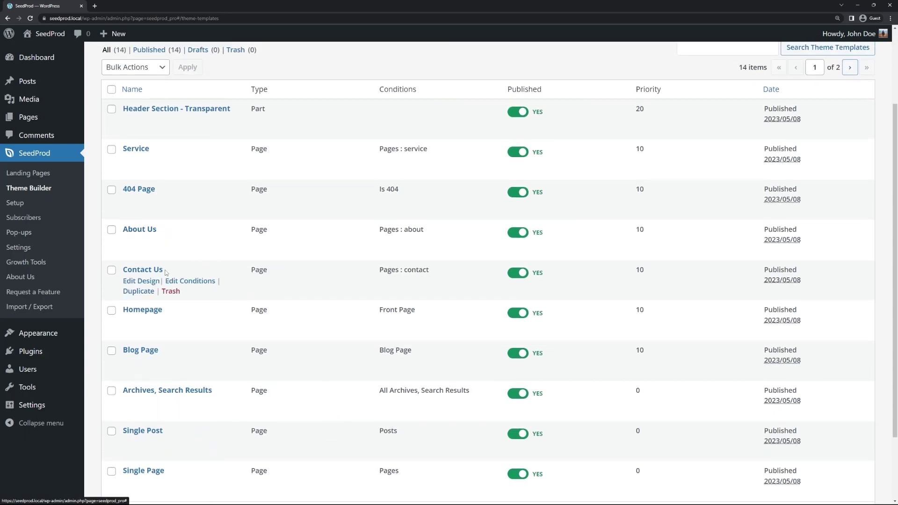
{"action": "scroll", "coordinate": [222, 280], "scroll_direction": "up", "scroll_amount": 3}
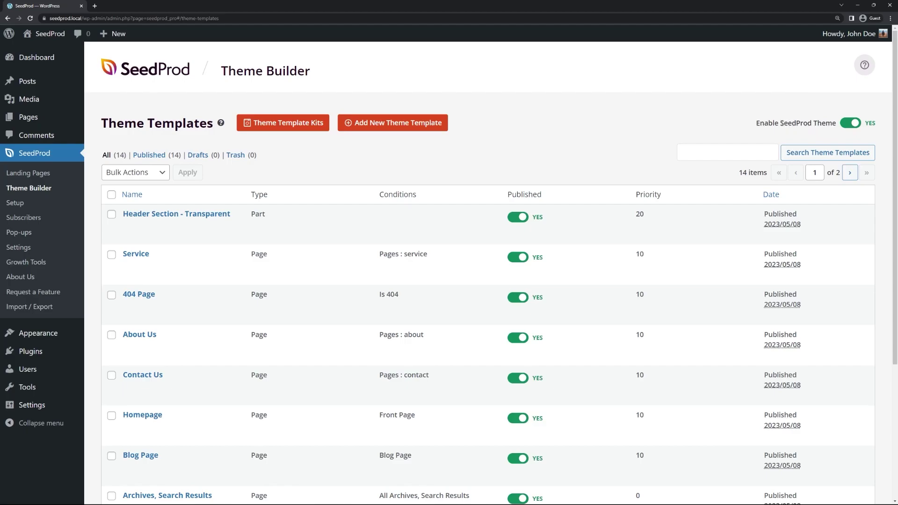
{"action": "left_click_drag", "start_coordinate": [781, 123], "coordinate": [837, 131]}
{"action": "left_click", "coordinate": [843, 128]}
Visit the live site in a separate browser tab and look over its homepage and About Us page
{"action": "mouse_move", "coordinate": [32, 34]}
{"action": "left_click", "coordinate": [46, 52]}
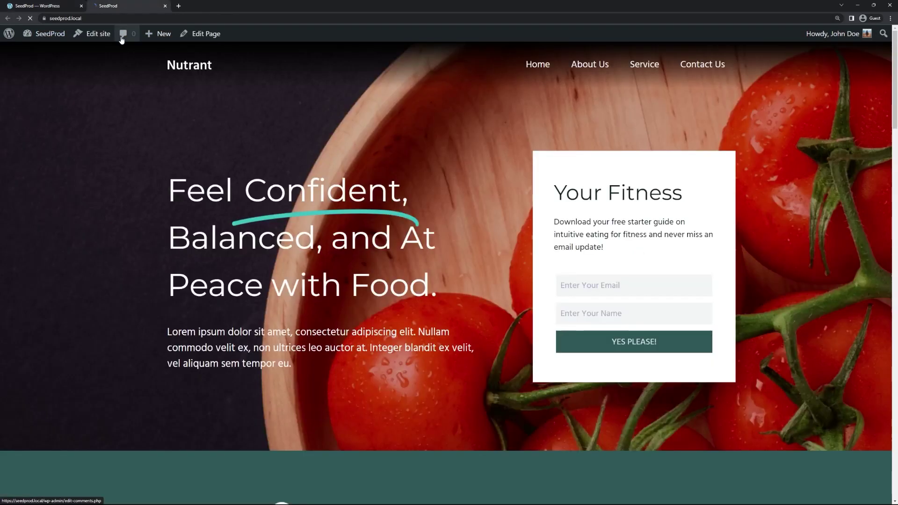
{"action": "left_click_drag", "start_coordinate": [895, 75], "coordinate": [866, 84]}
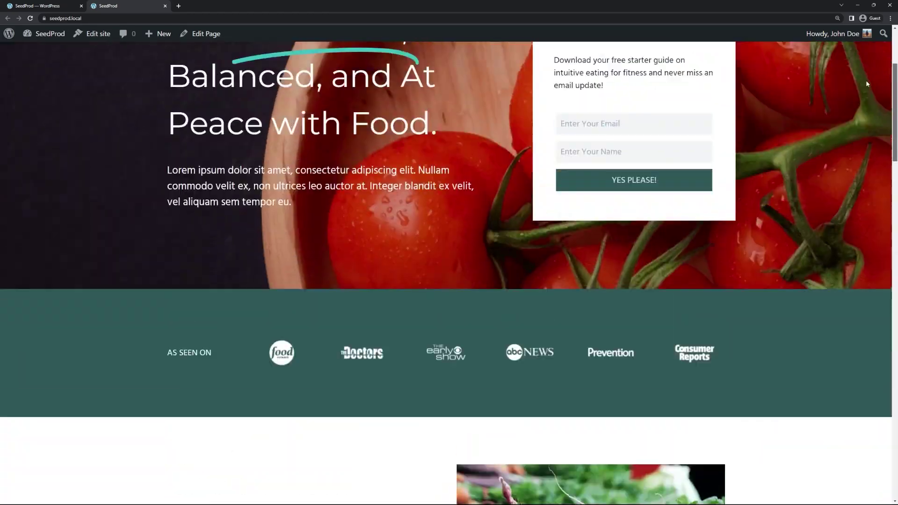
{"action": "scroll", "coordinate": [867, 84], "scroll_direction": "up", "scroll_amount": 3}
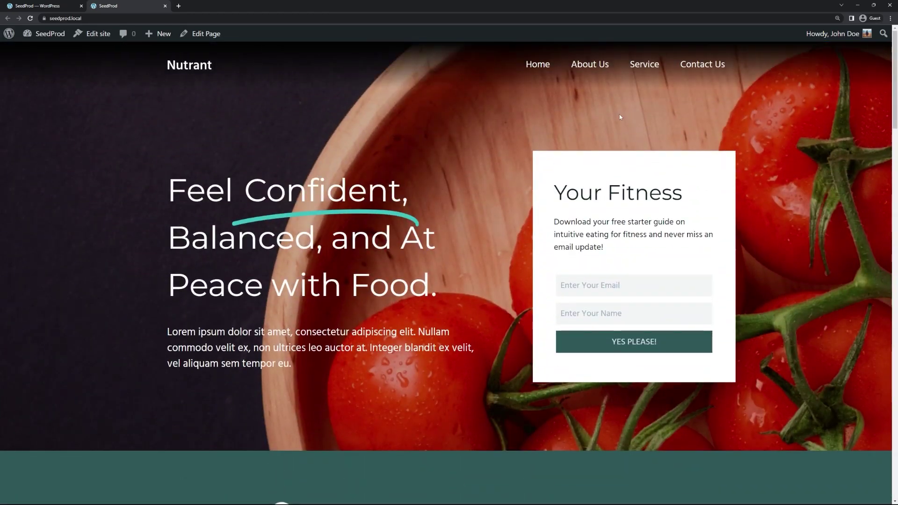
{"action": "left_click", "coordinate": [591, 66]}
{"action": "scroll", "coordinate": [729, 243], "scroll_direction": "down", "scroll_amount": 14}
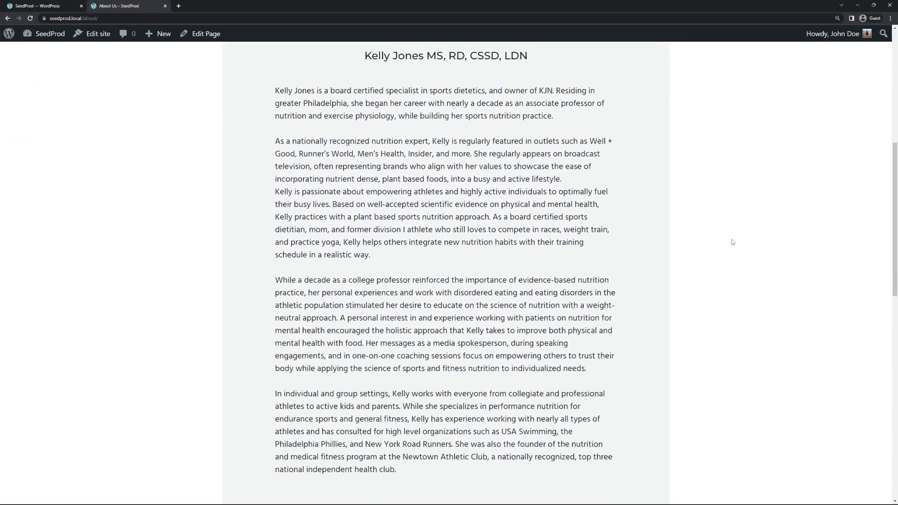
{"action": "scroll", "coordinate": [720, 262], "scroll_direction": "up", "scroll_amount": 15}
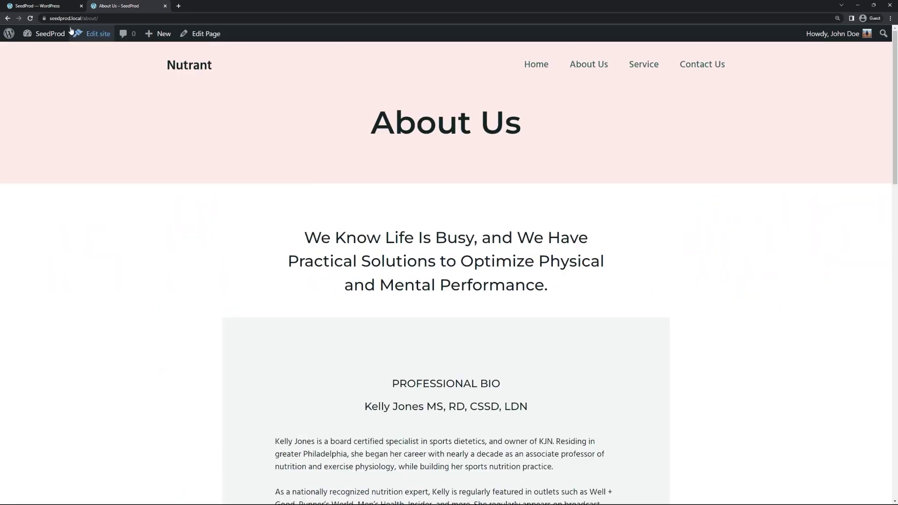
Return to the WordPress admin and create and publish a page titled Team
{"action": "left_click", "coordinate": [59, 6]}
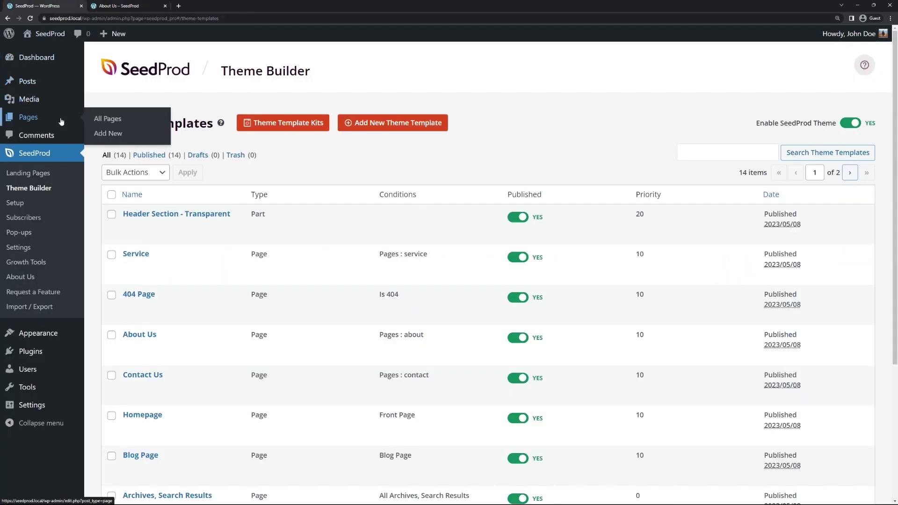
{"action": "left_click", "coordinate": [101, 133]}
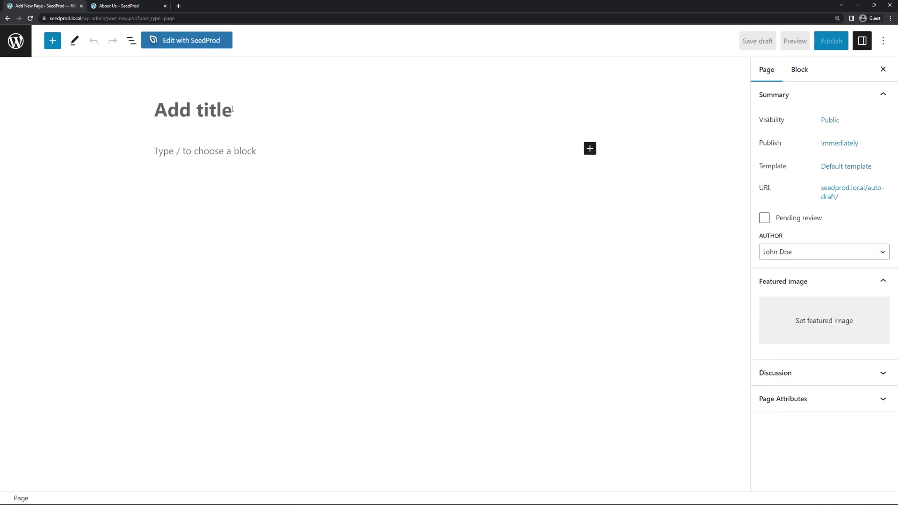
{"action": "left_click", "coordinate": [232, 109]}
{"action": "type", "text": "Team"}
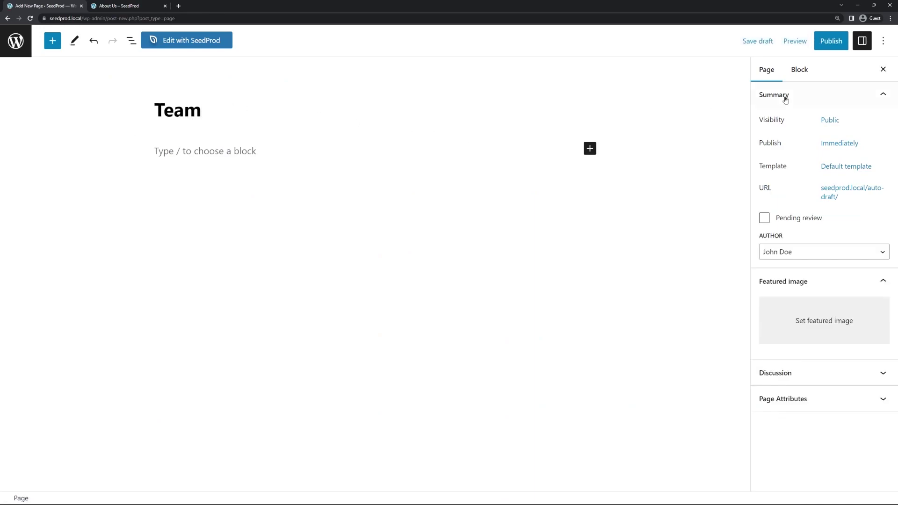
{"action": "left_click", "coordinate": [831, 40]}
{"action": "left_click", "coordinate": [796, 42]}
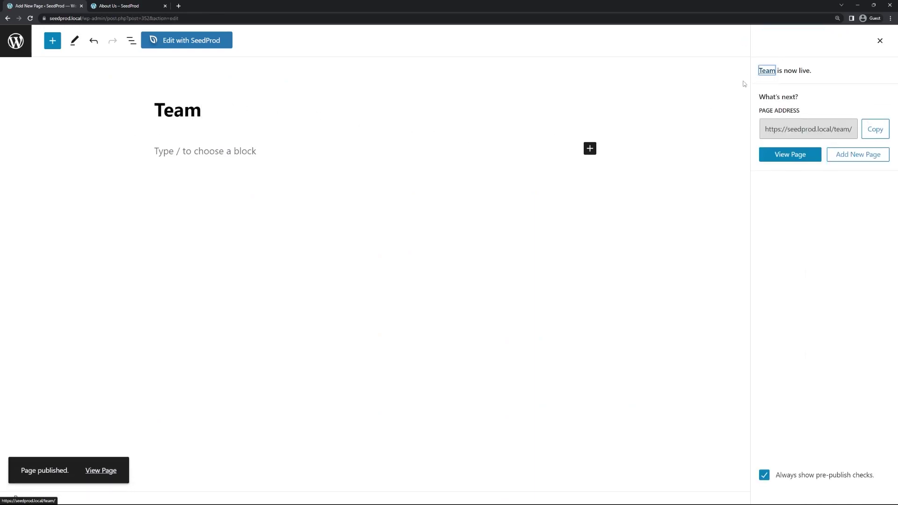
Open the Team page in the SeedProd builder, accepting the content replacement, then save and preview it
{"action": "left_click", "coordinate": [198, 46]}
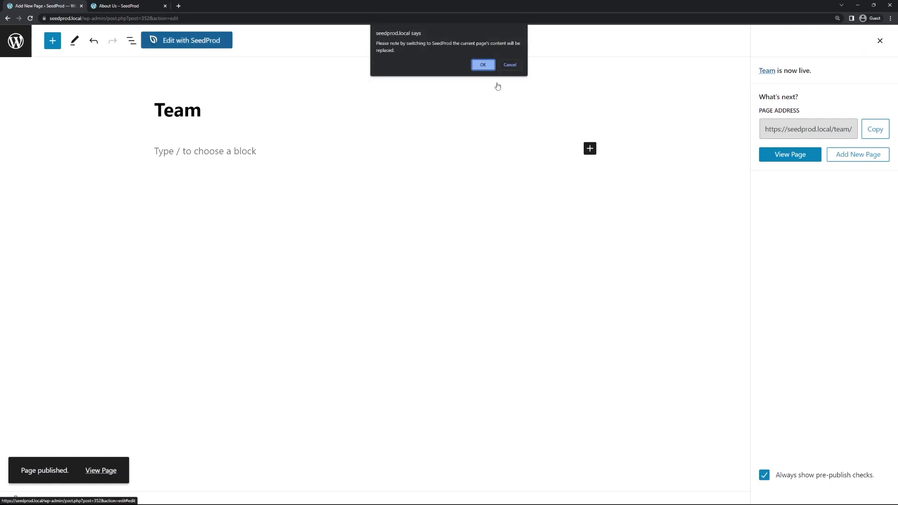
{"action": "left_click", "coordinate": [484, 66]}
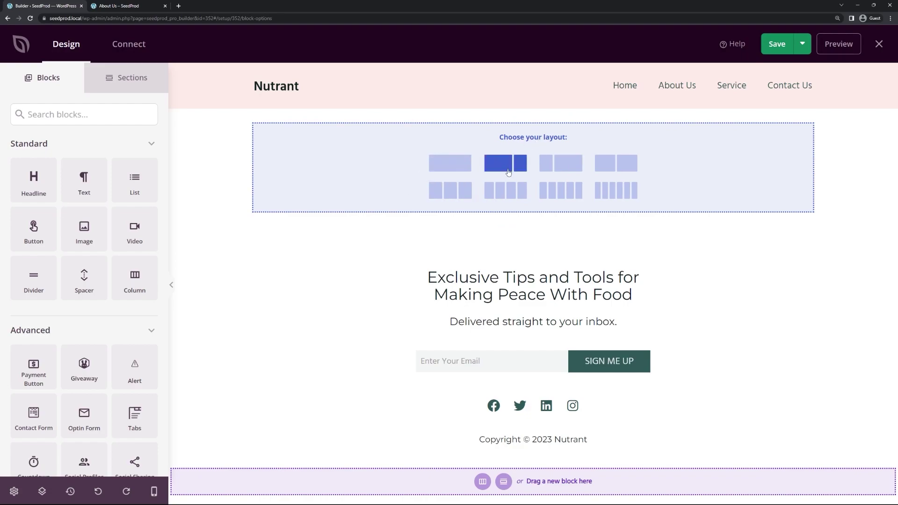
{"action": "left_click", "coordinate": [779, 43]}
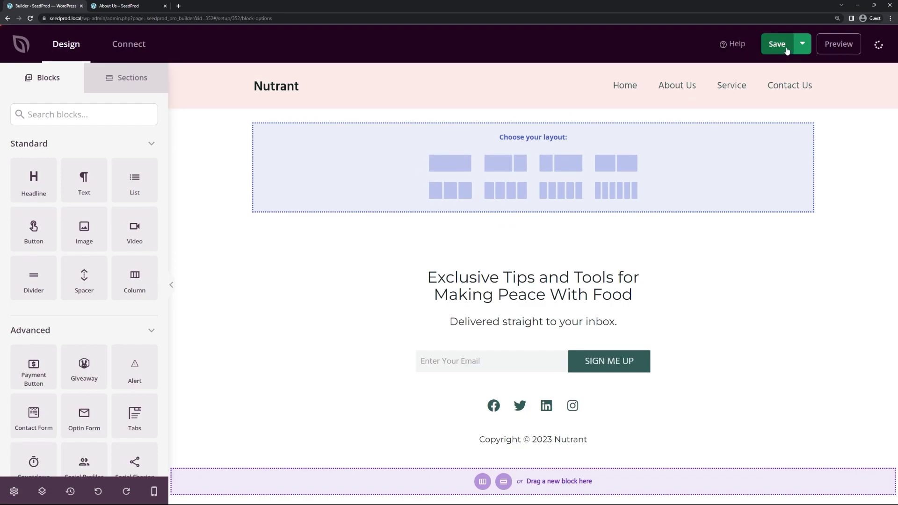
{"action": "left_click", "coordinate": [834, 45]}
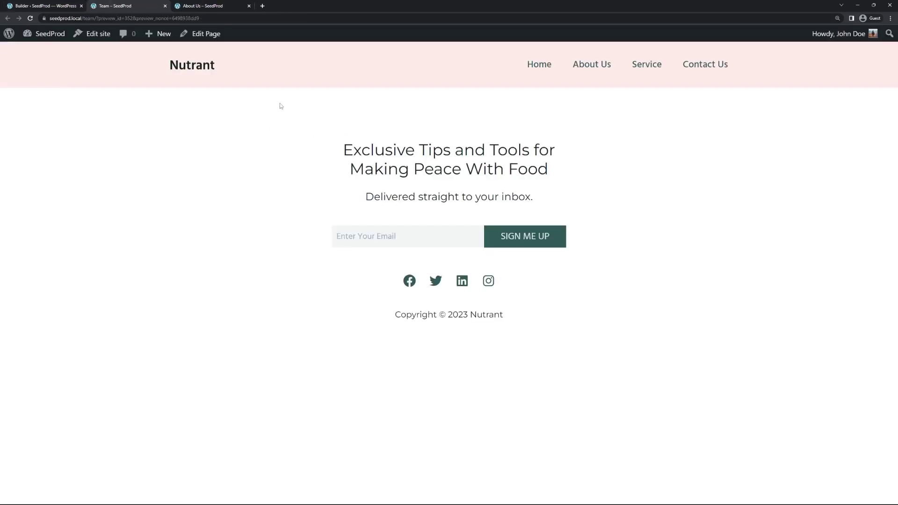
{"action": "left_click", "coordinate": [165, 5]}
{"action": "left_click", "coordinate": [150, 7]}
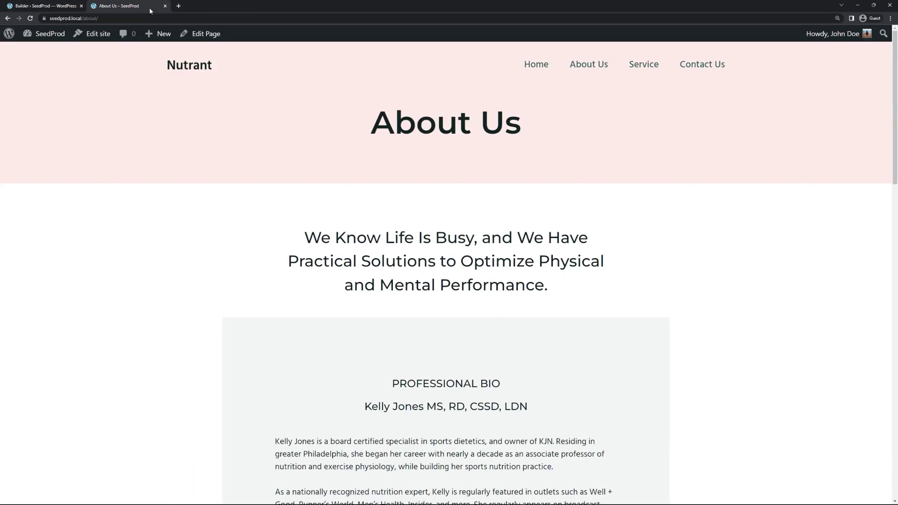
{"action": "left_click", "coordinate": [165, 6]}
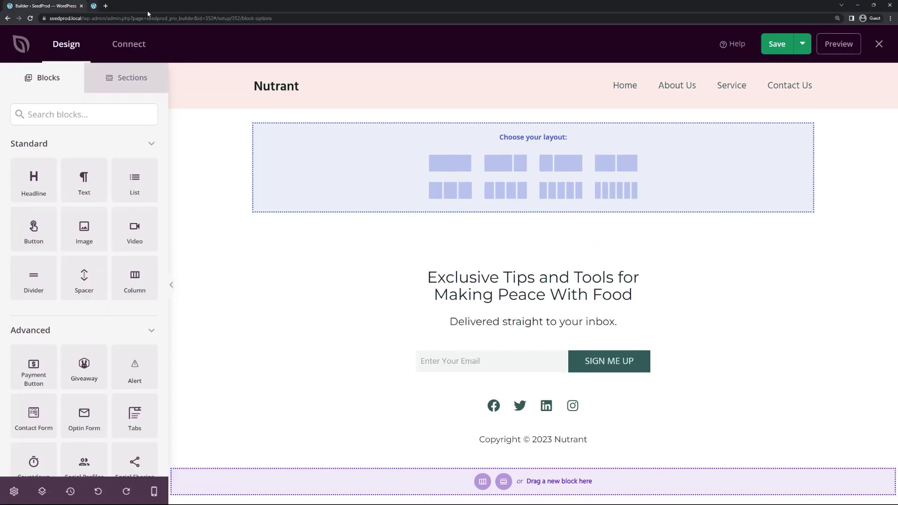
Exit the builder, move the Team page to the trash and open the list of all pages
{"action": "left_click", "coordinate": [882, 41]}
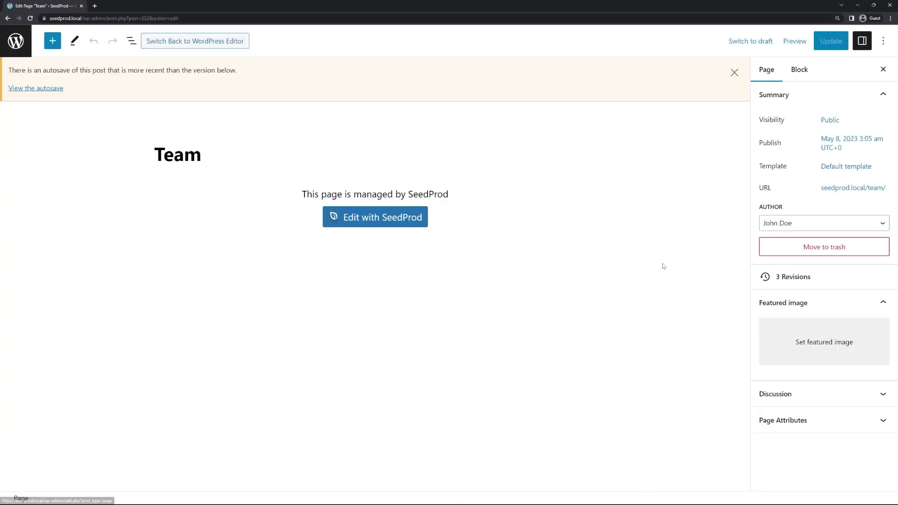
{"action": "left_click", "coordinate": [834, 250]}
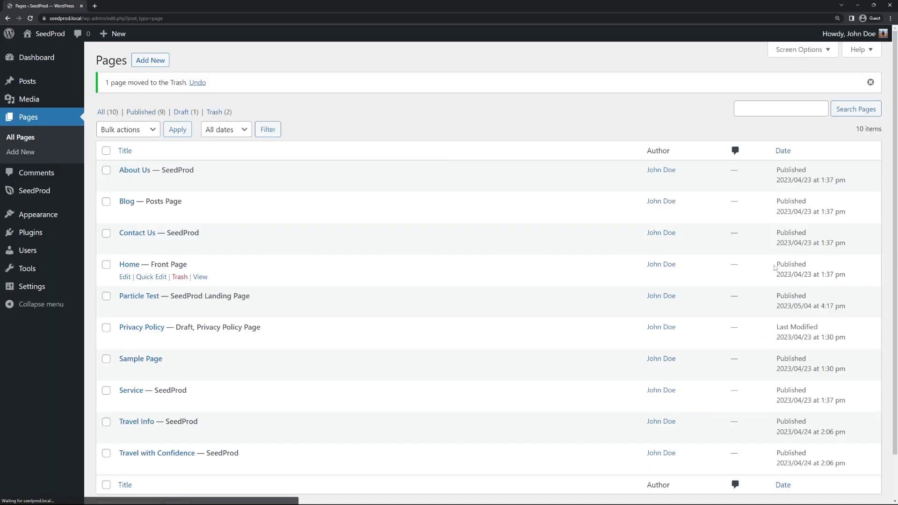
{"action": "left_click", "coordinate": [42, 119]}
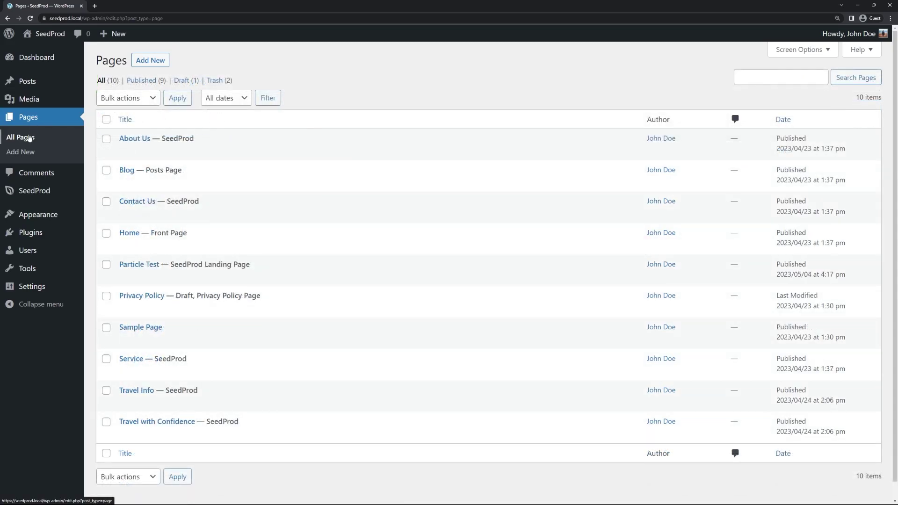
Open the About Us page from the pages list in the SeedProd builder
{"action": "mouse_move", "coordinate": [127, 139]}
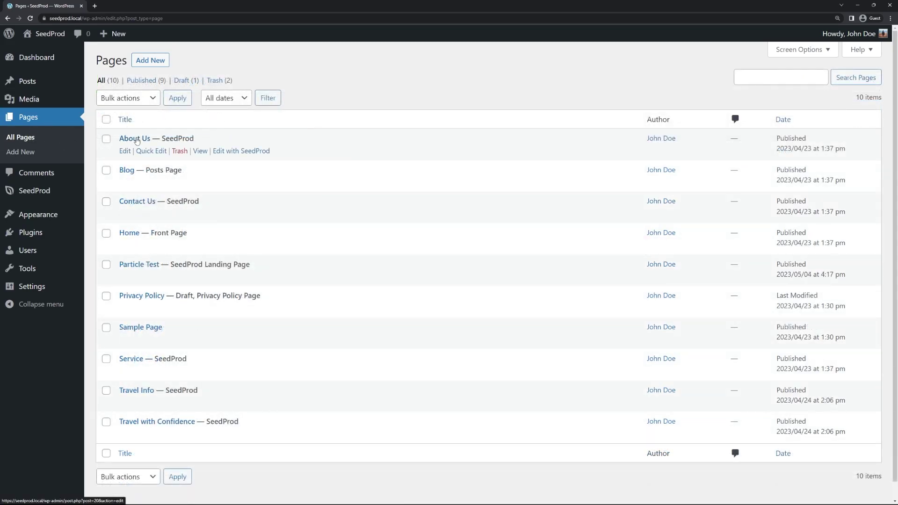
{"action": "left_click", "coordinate": [247, 150]}
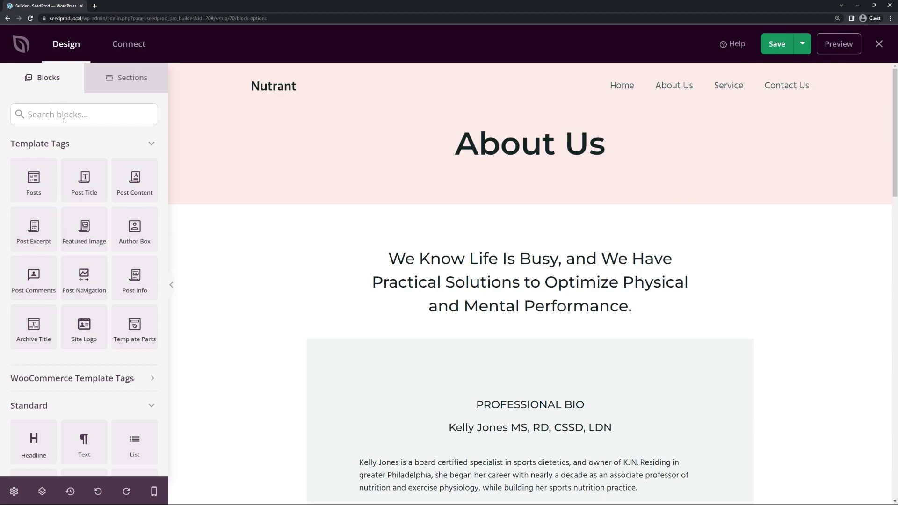
Add a Button block below the About Us heading, open its settings and delete the block again
{"action": "scroll", "coordinate": [60, 182], "scroll_direction": "down", "scroll_amount": 5}
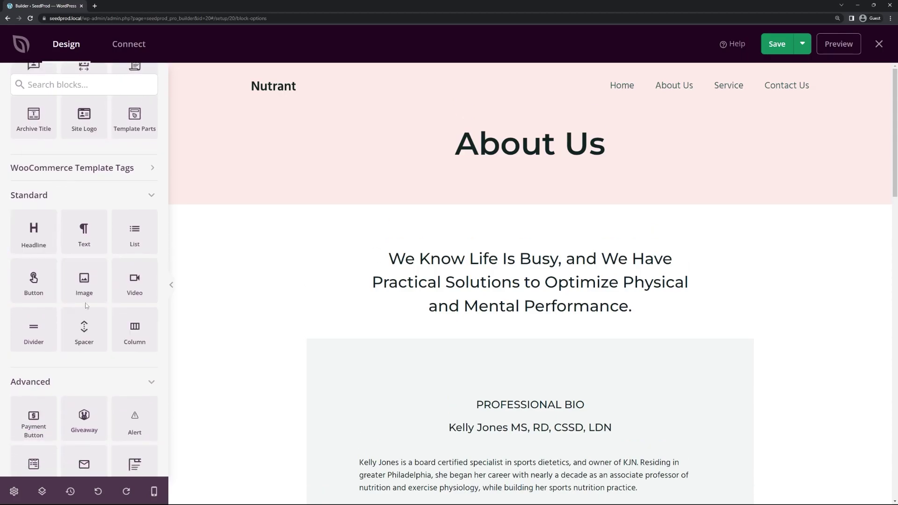
{"action": "left_click_drag", "start_coordinate": [30, 290], "coordinate": [529, 182]}
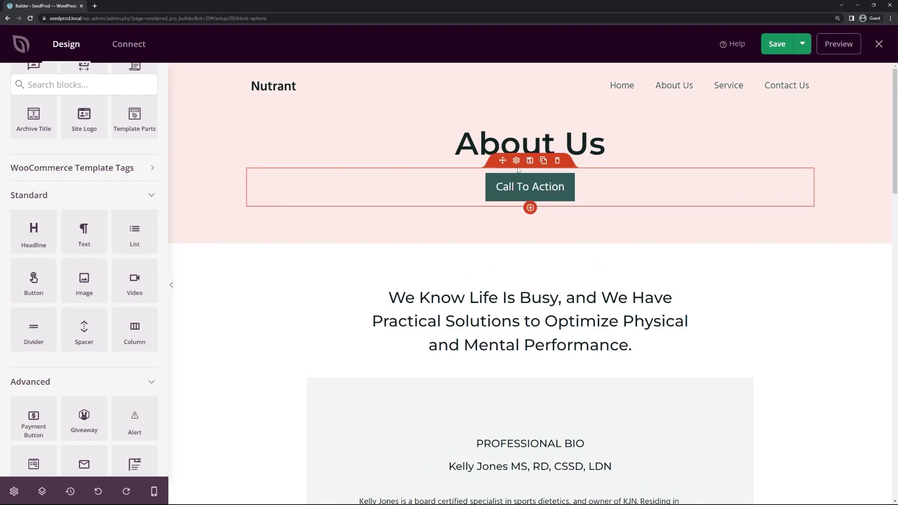
{"action": "left_click", "coordinate": [516, 161]}
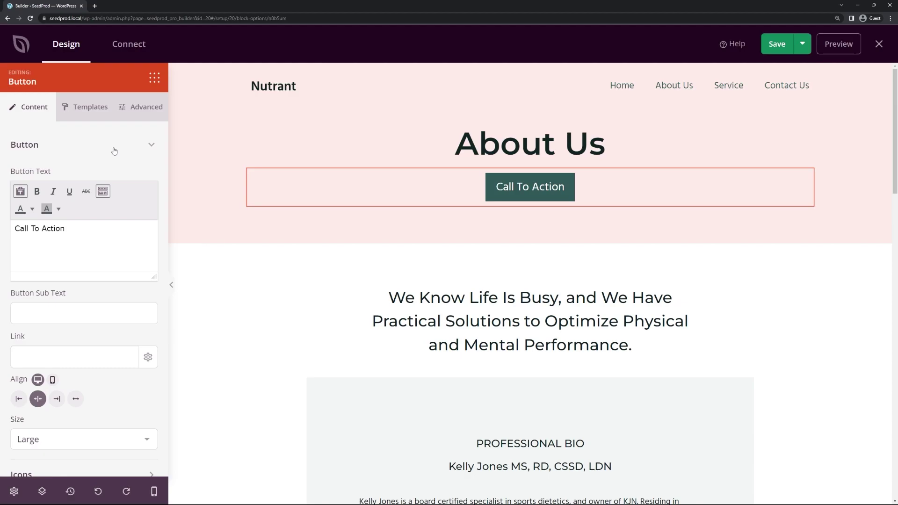
{"action": "left_click", "coordinate": [560, 161]}
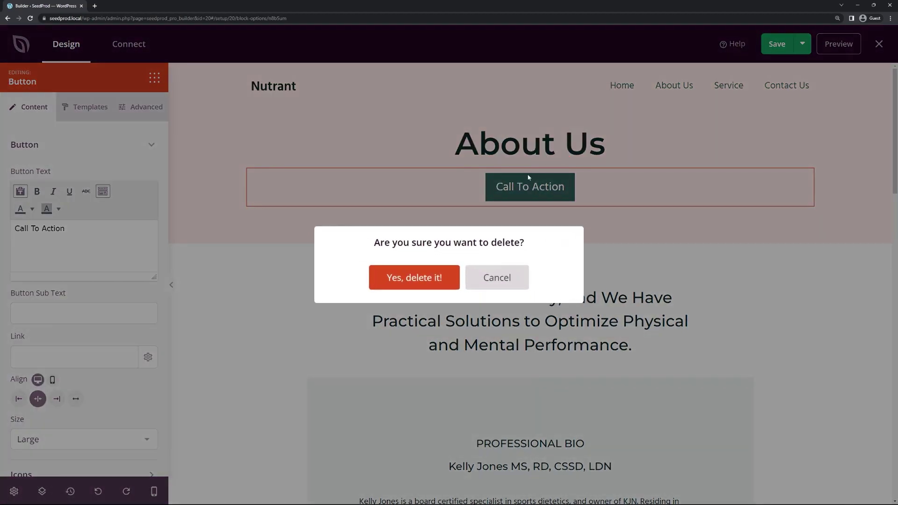
{"action": "left_click", "coordinate": [420, 279]}
Look through the About Us page content and delete the grey Professional Bio row below the intro headline
{"action": "scroll", "coordinate": [690, 191], "scroll_direction": "down", "scroll_amount": 3}
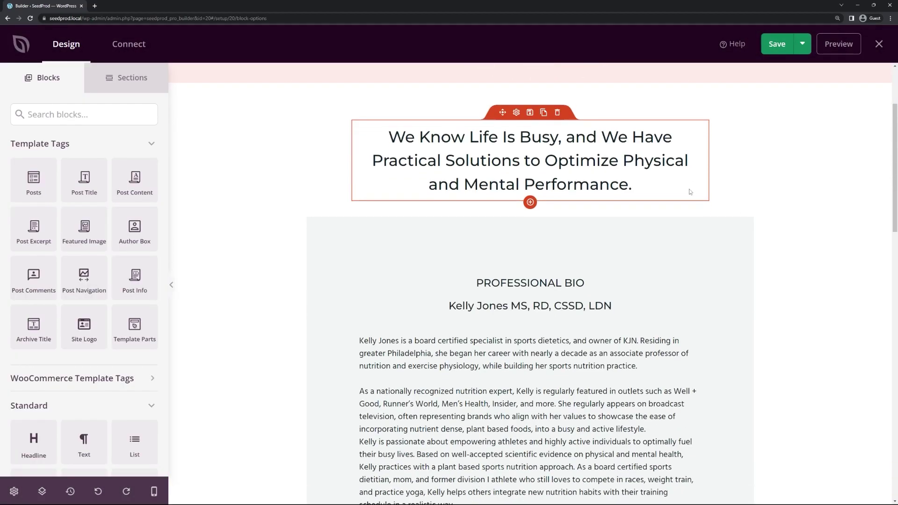
{"action": "scroll", "coordinate": [634, 266], "scroll_direction": "down", "scroll_amount": 7}
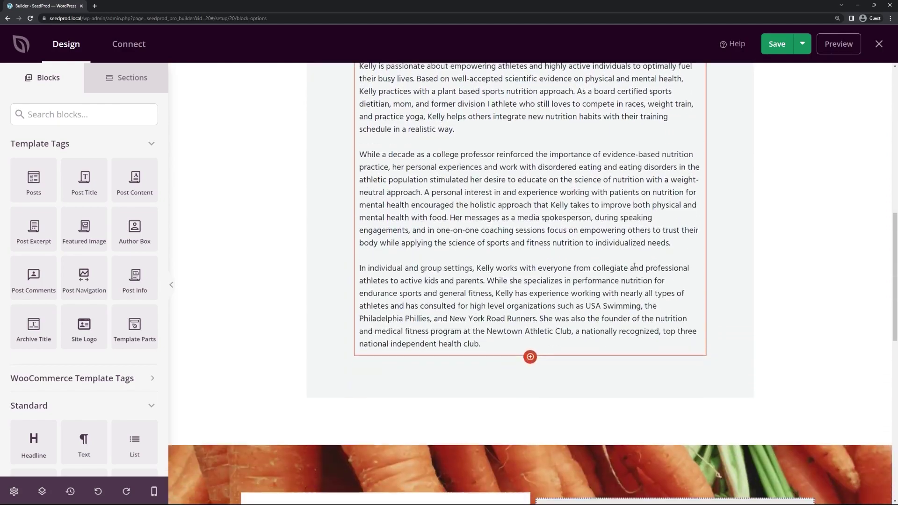
{"action": "scroll", "coordinate": [634, 266], "scroll_direction": "up", "scroll_amount": 7}
{"action": "scroll", "coordinate": [630, 345], "scroll_direction": "up", "scroll_amount": 3}
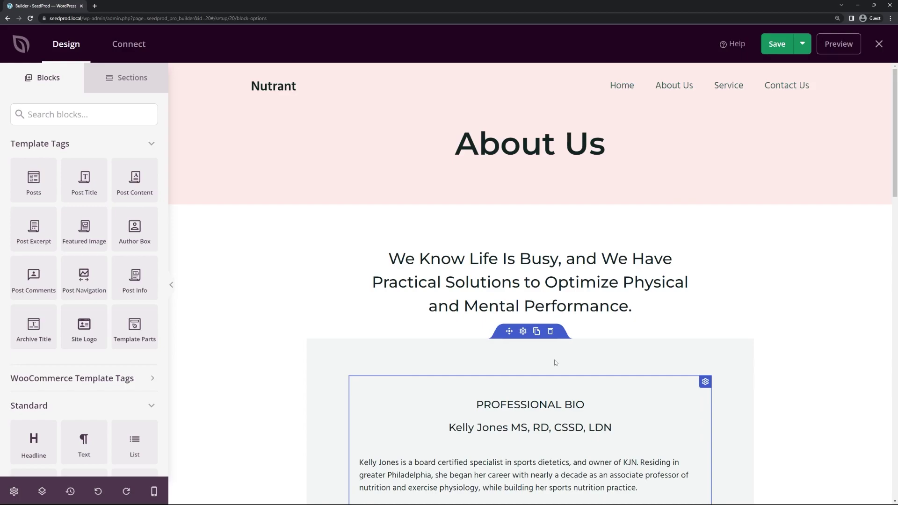
{"action": "left_click", "coordinate": [550, 331]}
{"action": "left_click", "coordinate": [416, 276]}
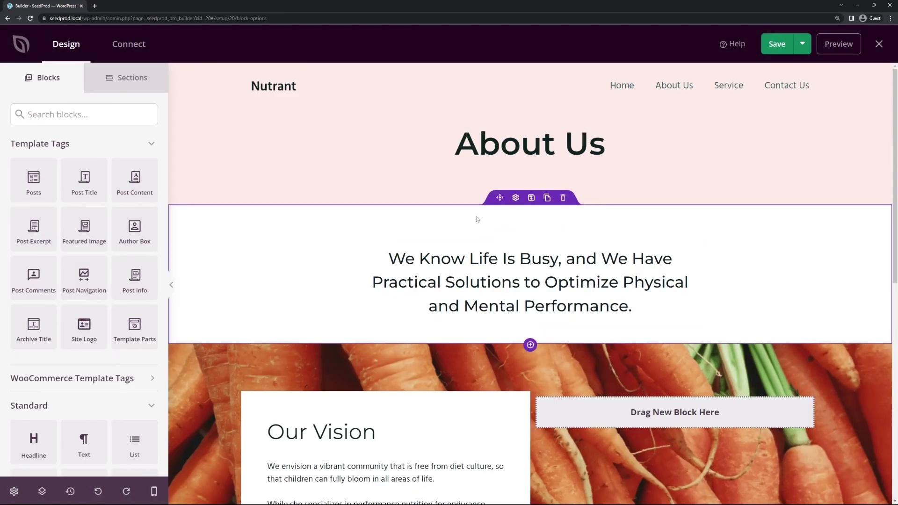
Add a section with three equal columns and place it between the About Us header and the intro headline
{"action": "left_click", "coordinate": [530, 345]}
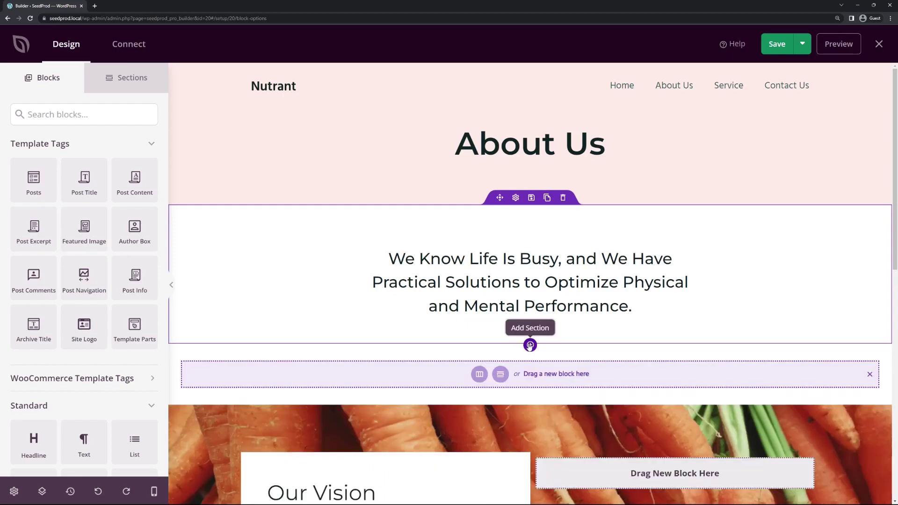
{"action": "left_click", "coordinate": [480, 374]}
{"action": "scroll", "coordinate": [656, 321], "scroll_direction": "down", "scroll_amount": 2}
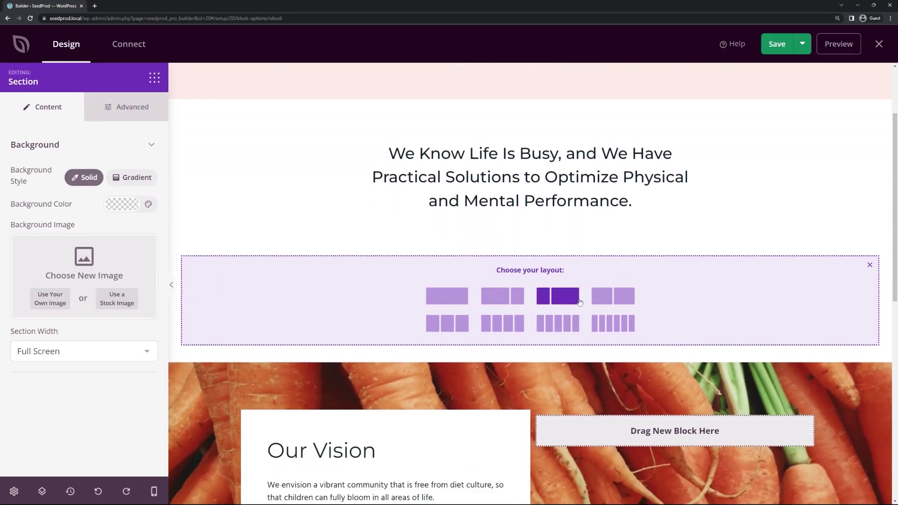
{"action": "left_click", "coordinate": [448, 323]}
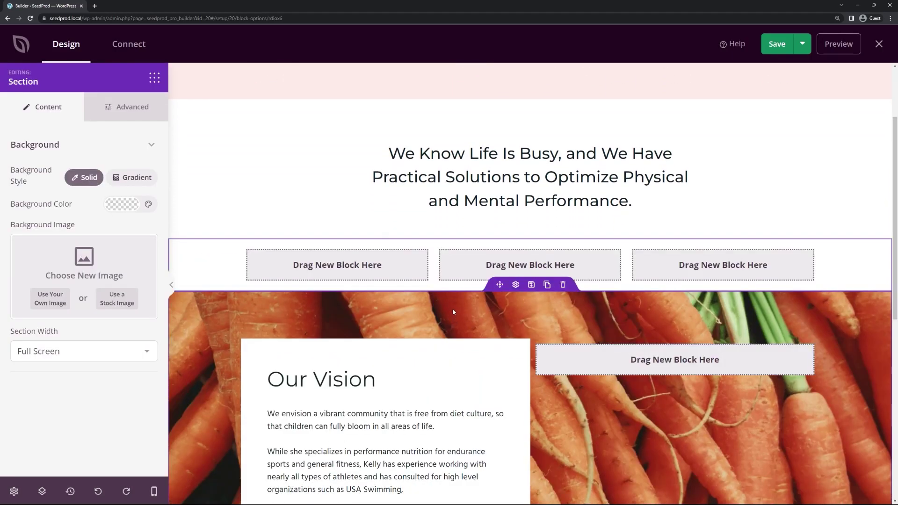
{"action": "scroll", "coordinate": [467, 281], "scroll_direction": "up", "scroll_amount": 1}
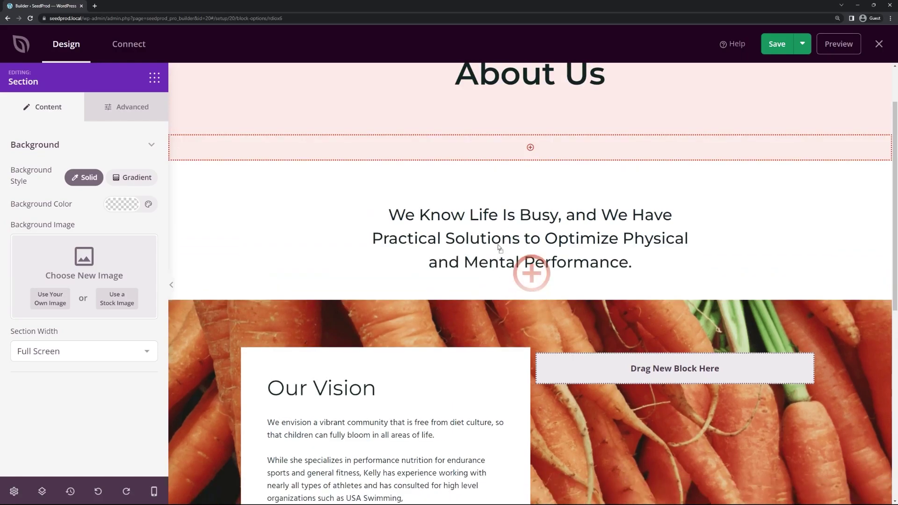
{"action": "left_click_drag", "start_coordinate": [497, 271], "coordinate": [501, 148]}
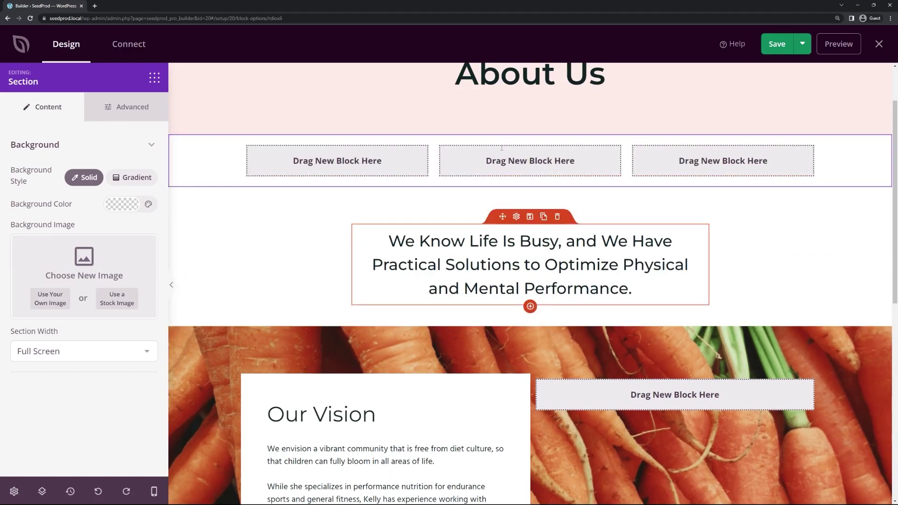
{"action": "scroll", "coordinate": [493, 253], "scroll_direction": "up", "scroll_amount": 2}
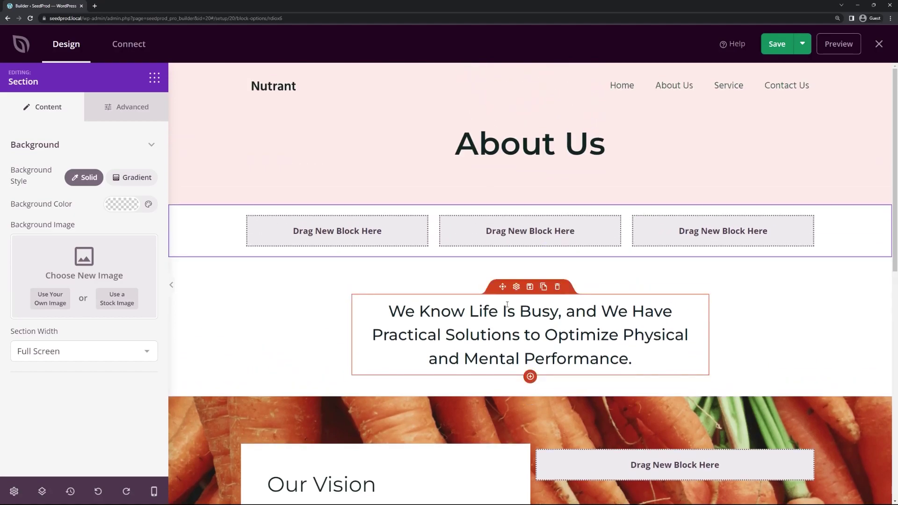
Search the blocks for "team" and place a Team Member block in the first column of the new section
{"action": "left_click", "coordinate": [154, 78]}
{"action": "left_click", "coordinate": [82, 113]}
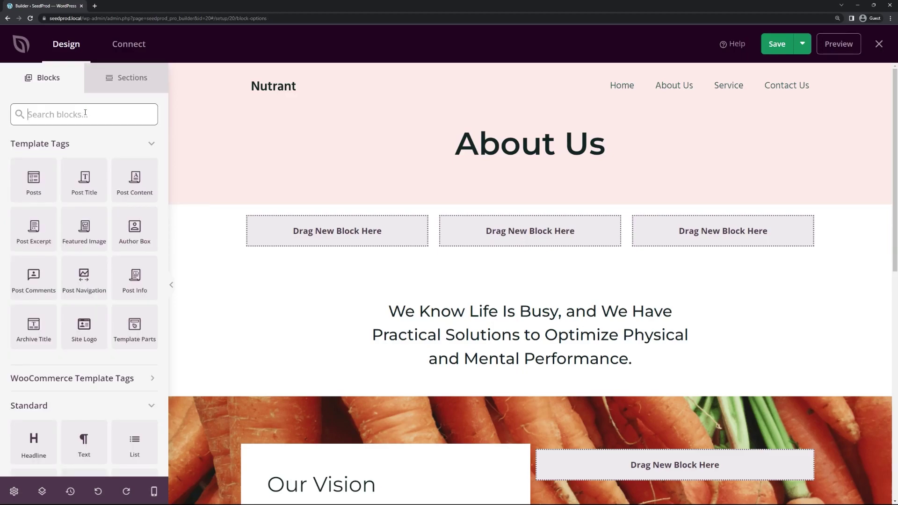
{"action": "type", "text": "team"}
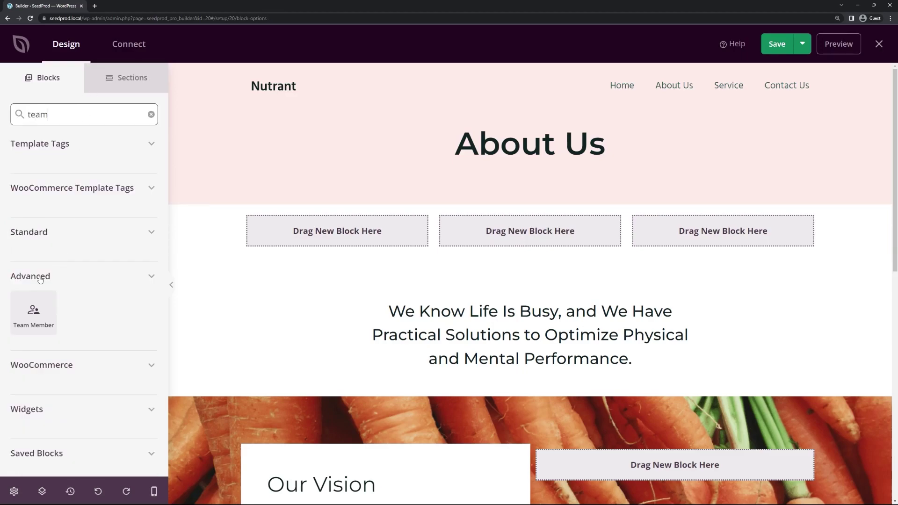
{"action": "left_click_drag", "start_coordinate": [39, 314], "coordinate": [347, 229]}
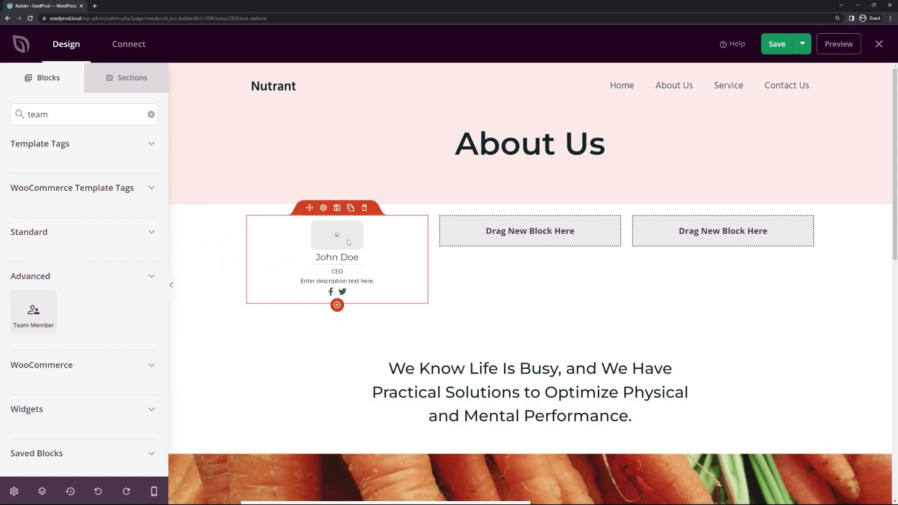
Give the Team Member block a border with a width of 1 on all sides and the theme colour #D3A8A1
{"action": "left_click", "coordinate": [323, 208]}
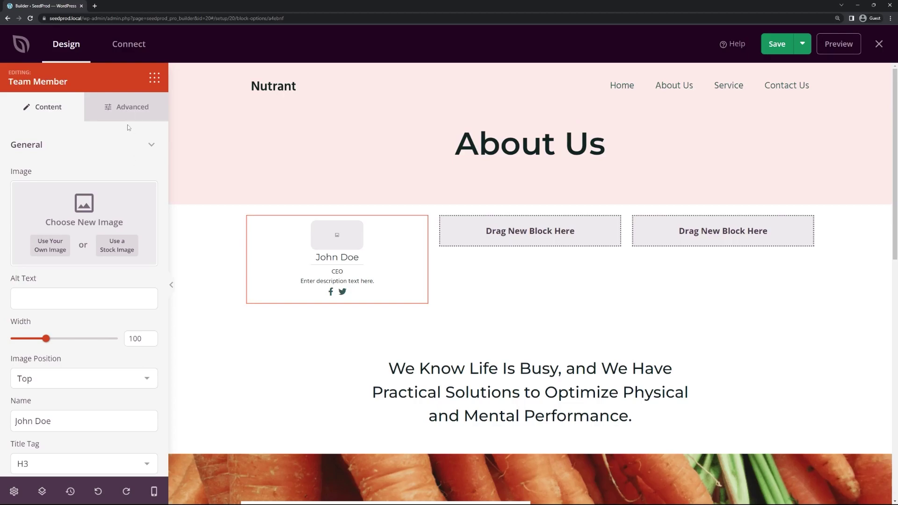
{"action": "left_click", "coordinate": [128, 107]}
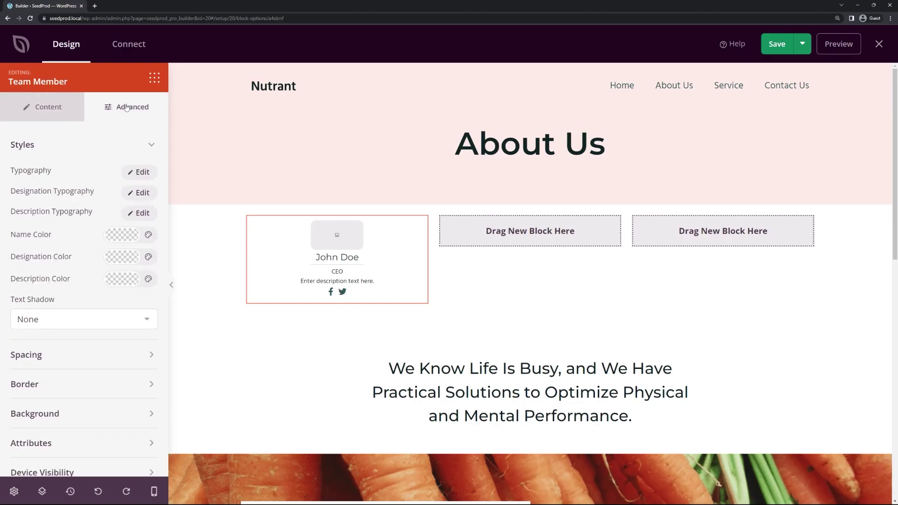
{"action": "left_click", "coordinate": [147, 145]}
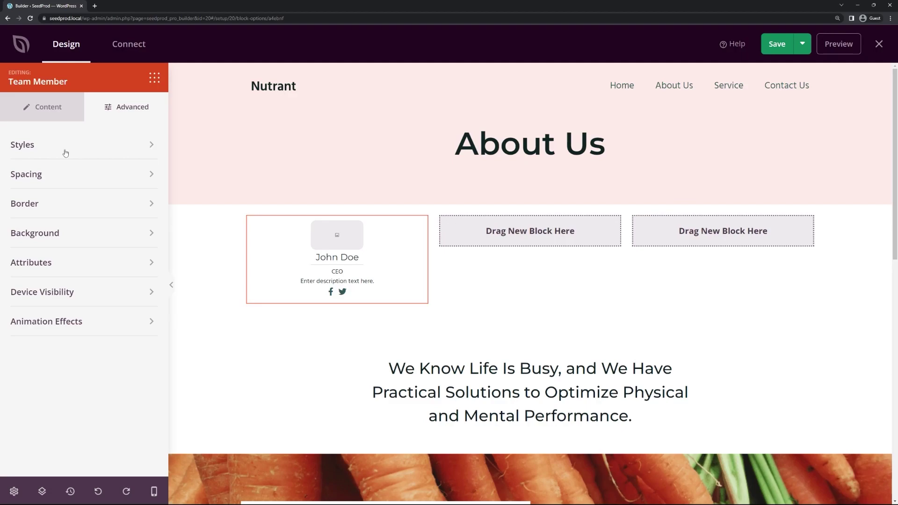
{"action": "left_click", "coordinate": [28, 204]}
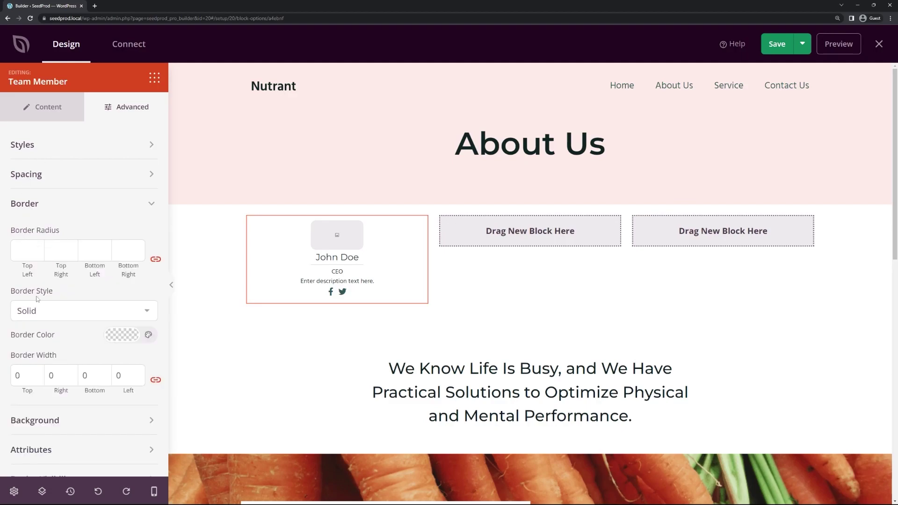
{"action": "double_click", "coordinate": [26, 375]}
{"action": "type", "text": "1"}
{"action": "left_click", "coordinate": [121, 336]}
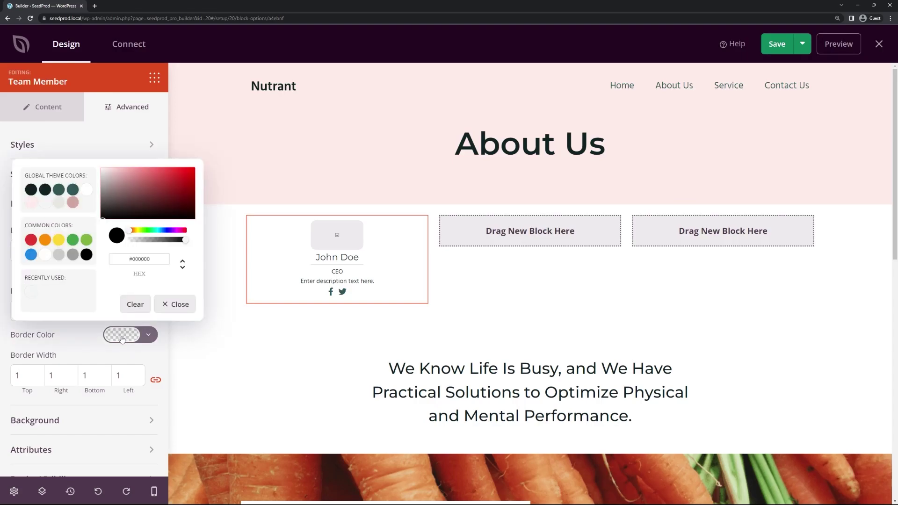
{"action": "left_click", "coordinate": [73, 204]}
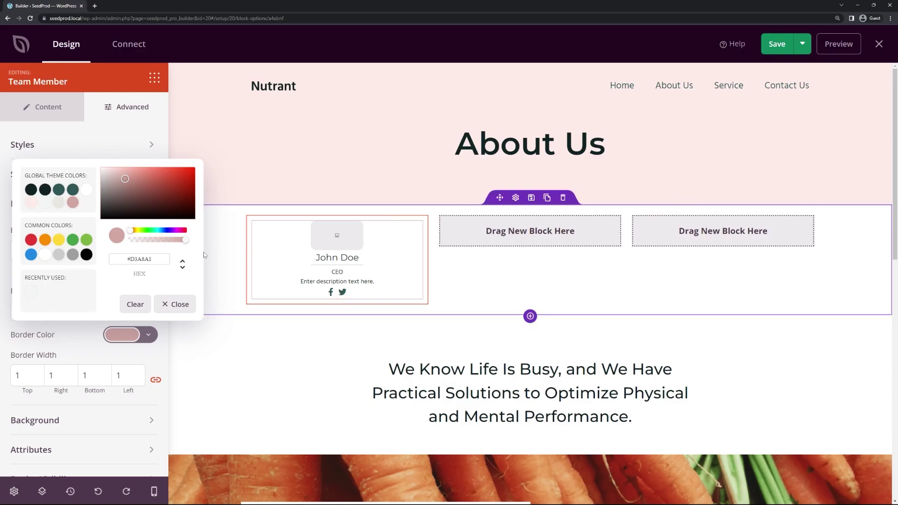
{"action": "left_click", "coordinate": [77, 338]}
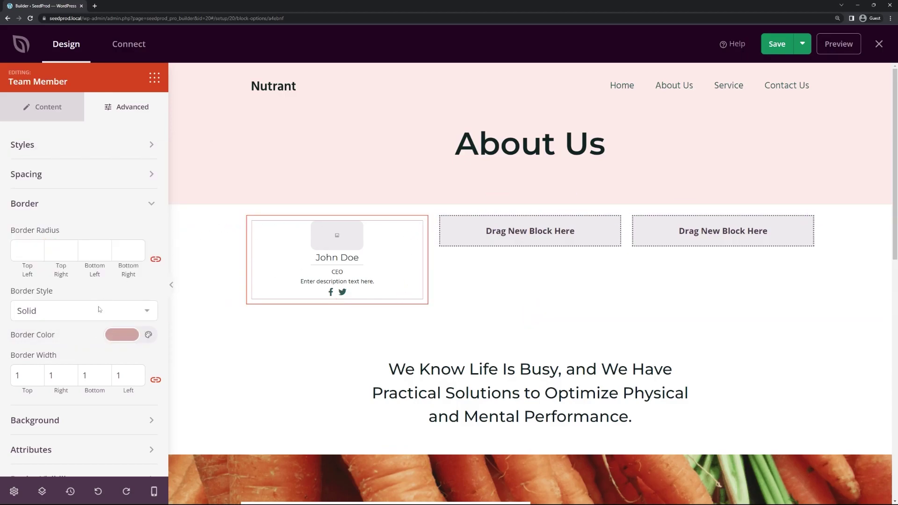
Set the Team Member block's border radius to 10 and its padding to 20 on all sides
{"action": "left_click", "coordinate": [24, 246]}
{"action": "type", "text": "10"}
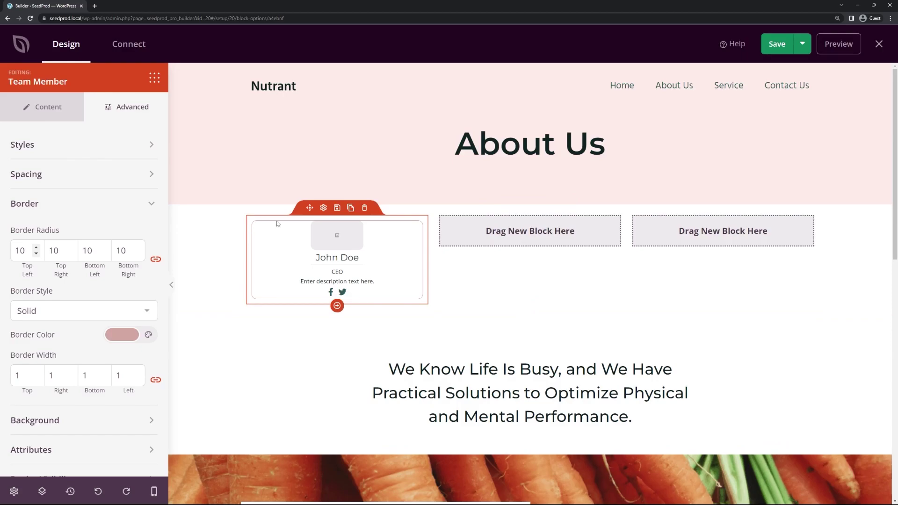
{"action": "left_click", "coordinate": [143, 208]}
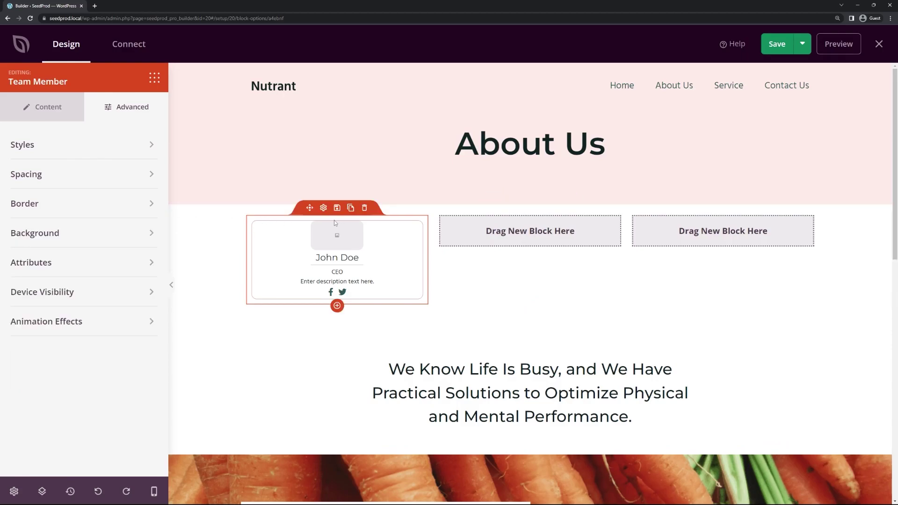
{"action": "left_click", "coordinate": [50, 180]}
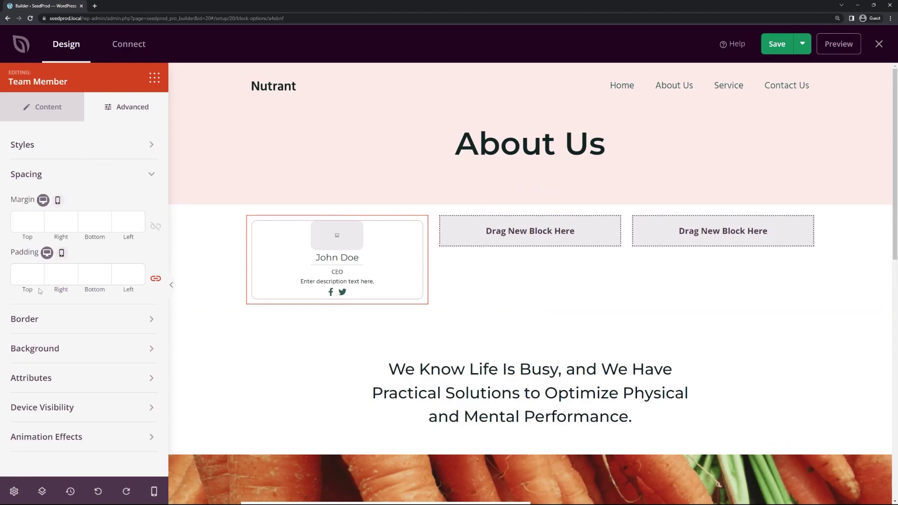
{"action": "left_click", "coordinate": [25, 275]}
{"action": "type", "text": "20"}
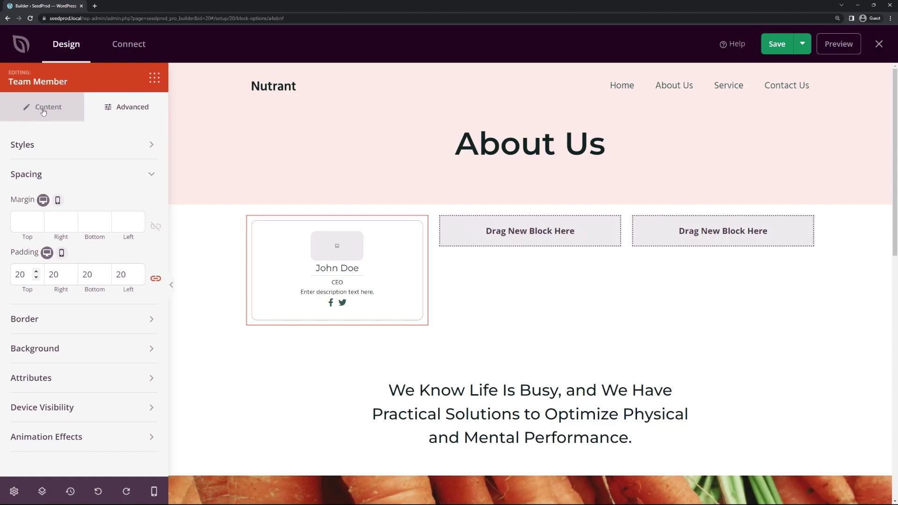
Set the Team Member block's image to a stock portrait of a red-haired woman in front of a lake
{"action": "left_click", "coordinate": [58, 111]}
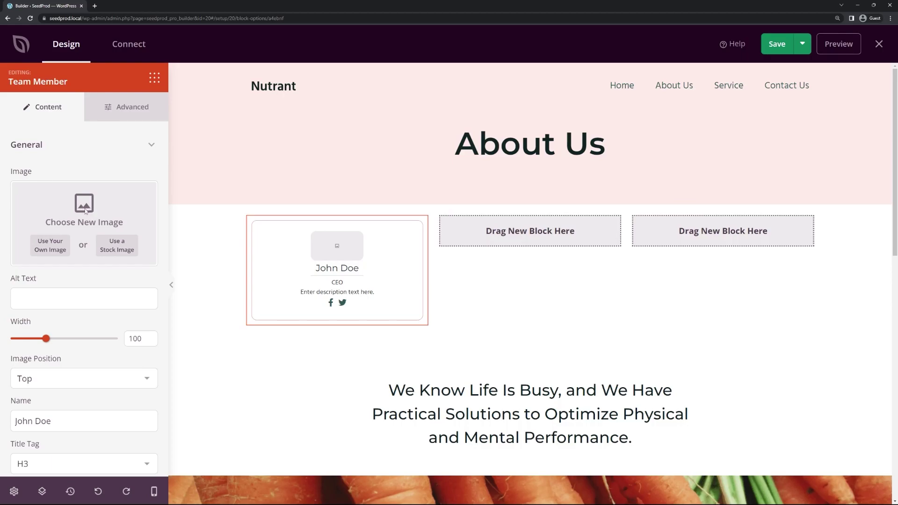
{"action": "left_click", "coordinate": [51, 248]}
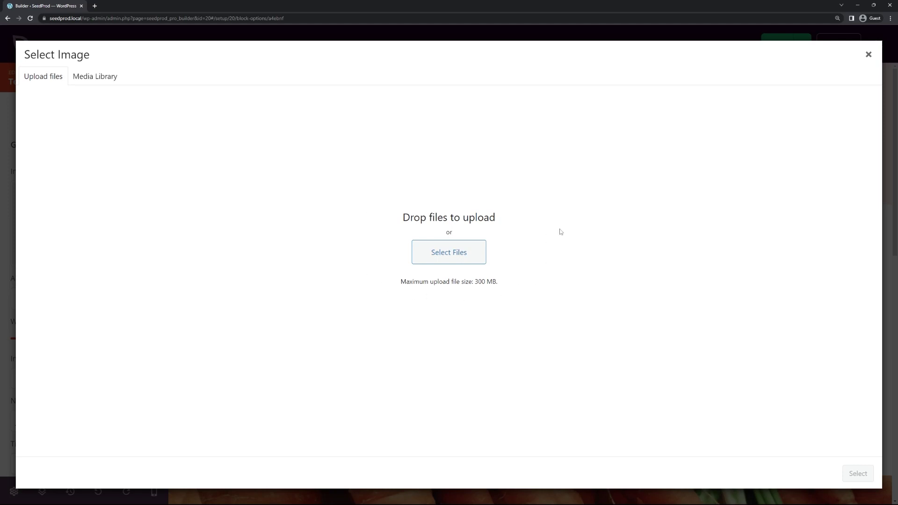
{"action": "left_click", "coordinate": [869, 54]}
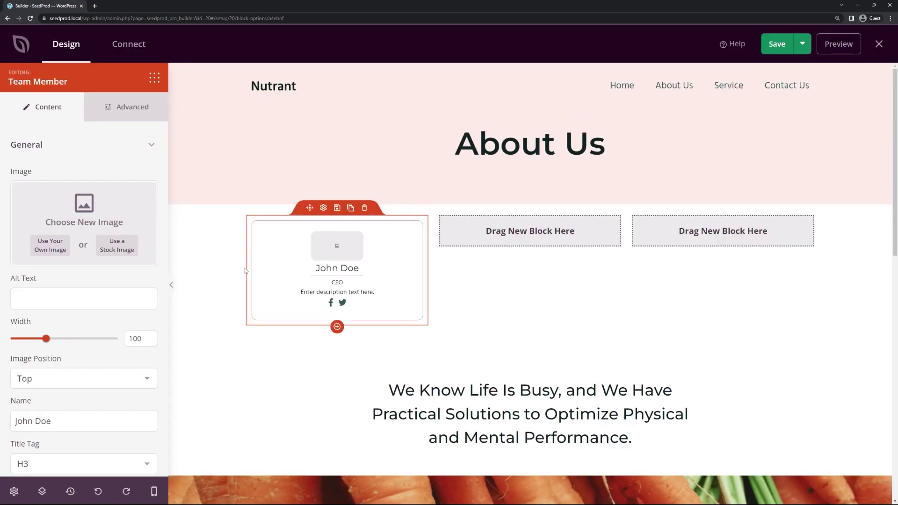
{"action": "left_click", "coordinate": [117, 248]}
{"action": "left_click", "coordinate": [357, 266]}
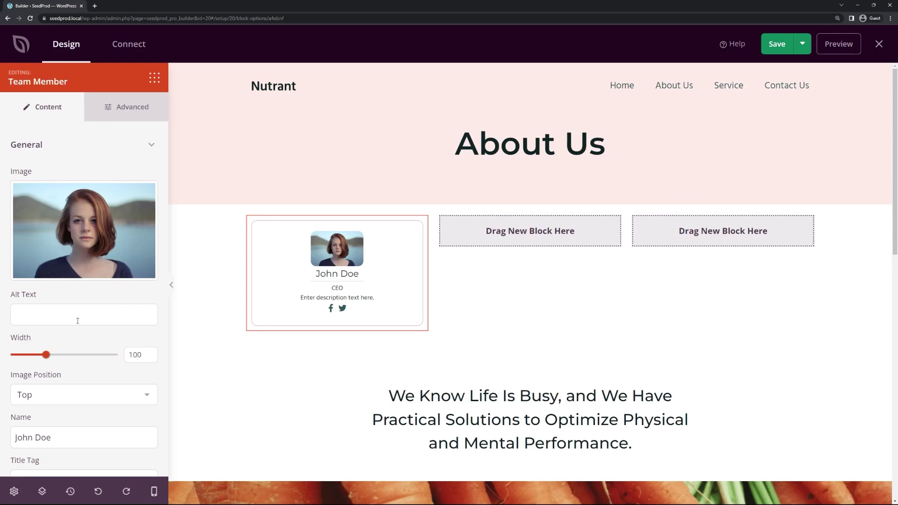
{"action": "scroll", "coordinate": [89, 299], "scroll_direction": "down", "scroll_amount": 2}
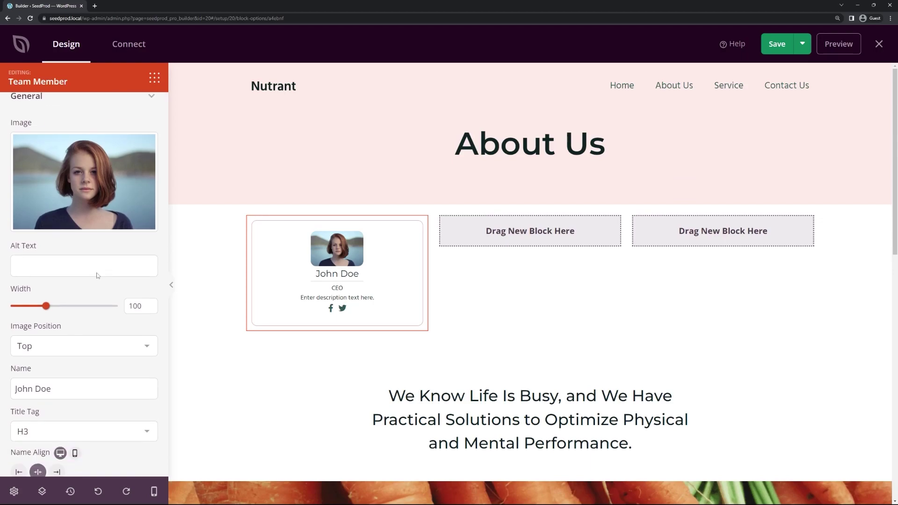
Set the Team Member block's image position to Left and the image width to 200
{"action": "scroll", "coordinate": [98, 316], "scroll_direction": "down", "scroll_amount": 1}
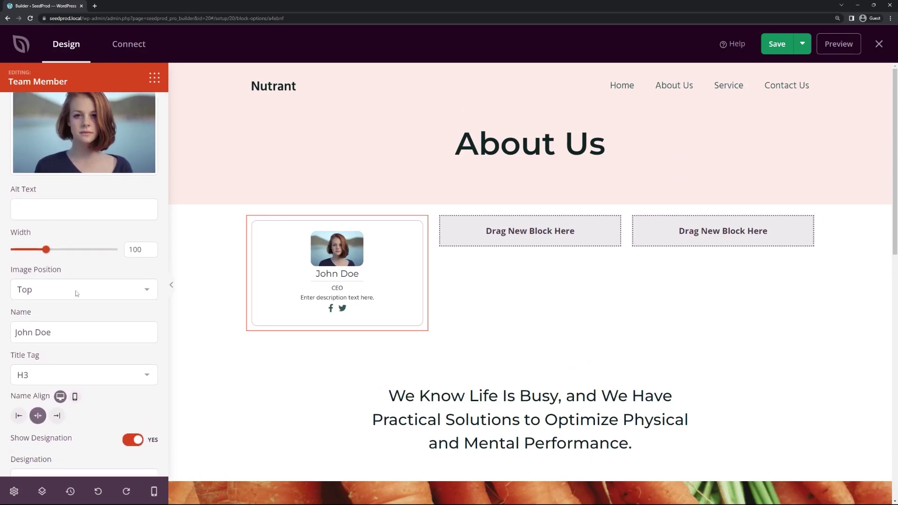
{"action": "left_click", "coordinate": [146, 292]}
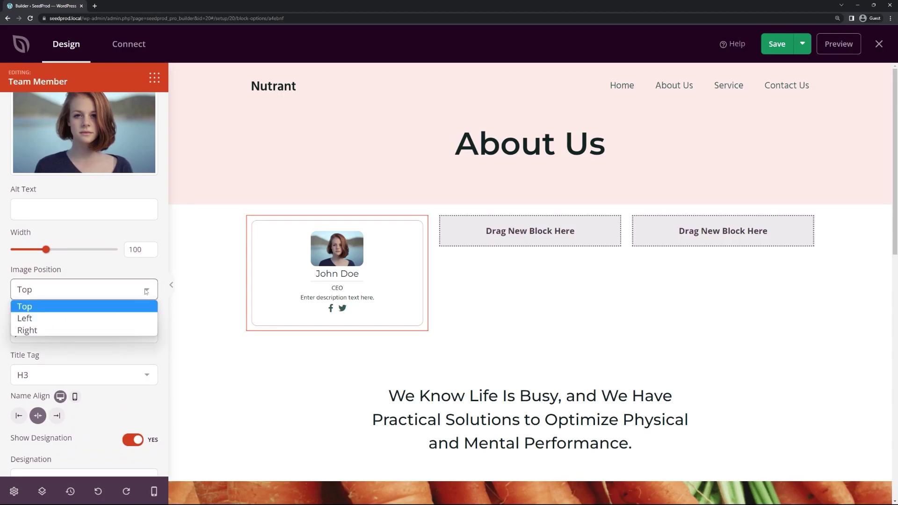
{"action": "left_click", "coordinate": [96, 320]}
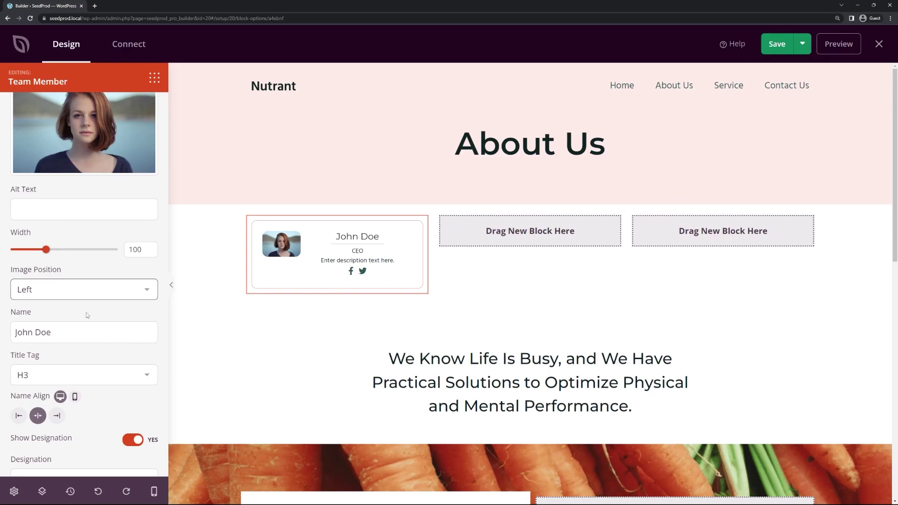
{"action": "left_click", "coordinate": [64, 297]}
{"action": "left_click", "coordinate": [50, 331]}
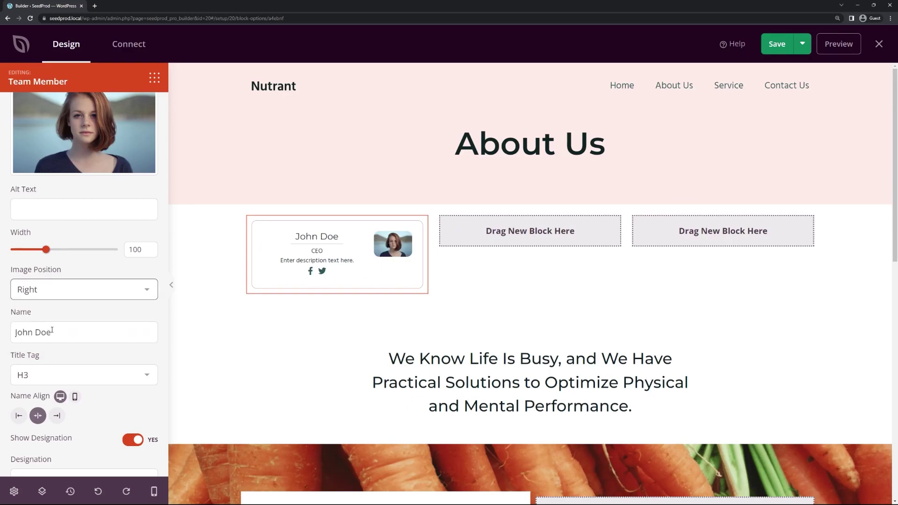
{"action": "left_click", "coordinate": [100, 293]}
{"action": "left_click", "coordinate": [37, 318]}
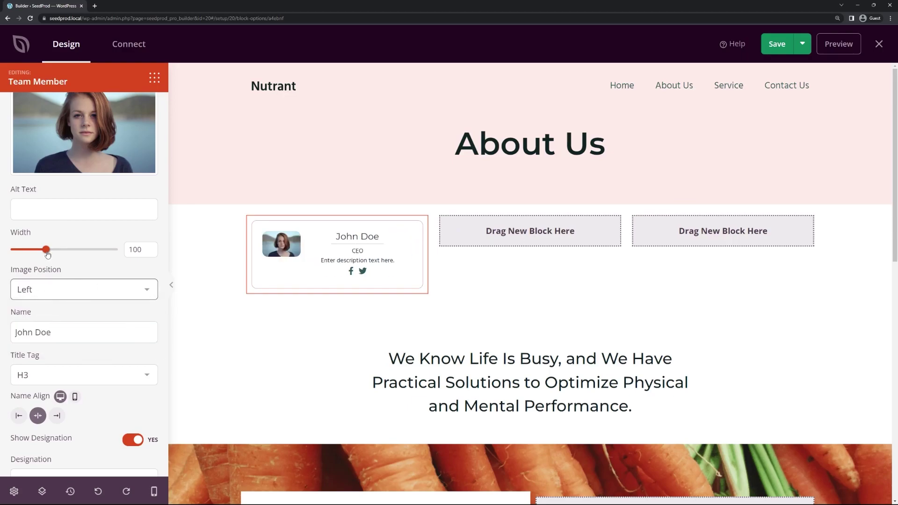
{"action": "left_click_drag", "start_coordinate": [47, 254], "coordinate": [82, 256]}
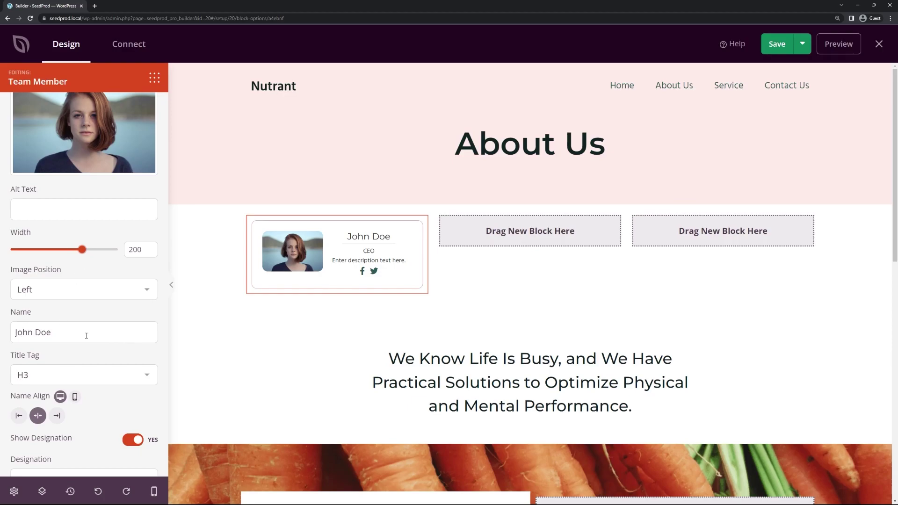
Replace the first name in the team member's name and set the title tag to H2
{"action": "scroll", "coordinate": [86, 332], "scroll_direction": "down", "scroll_amount": 1}
{"action": "double_click", "coordinate": [24, 297]}
{"action": "type", "text": "Jane"}
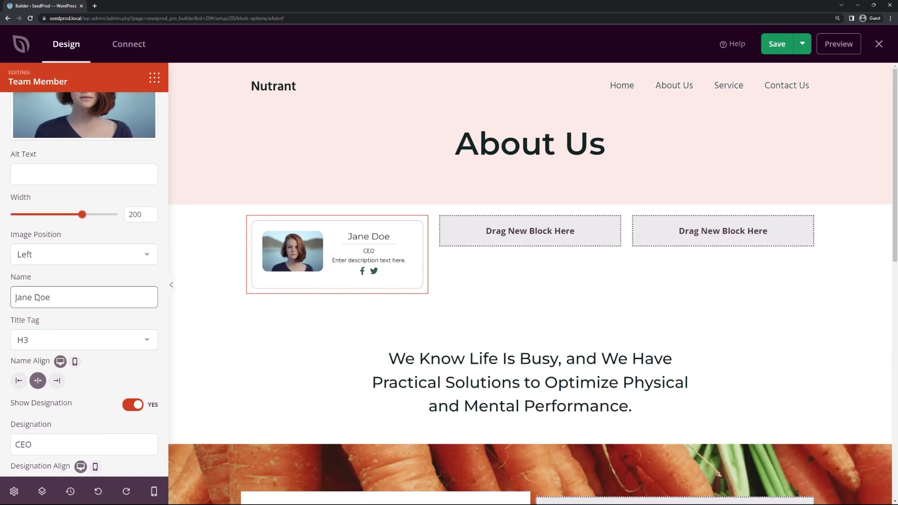
{"action": "scroll", "coordinate": [105, 306], "scroll_direction": "down", "scroll_amount": 2}
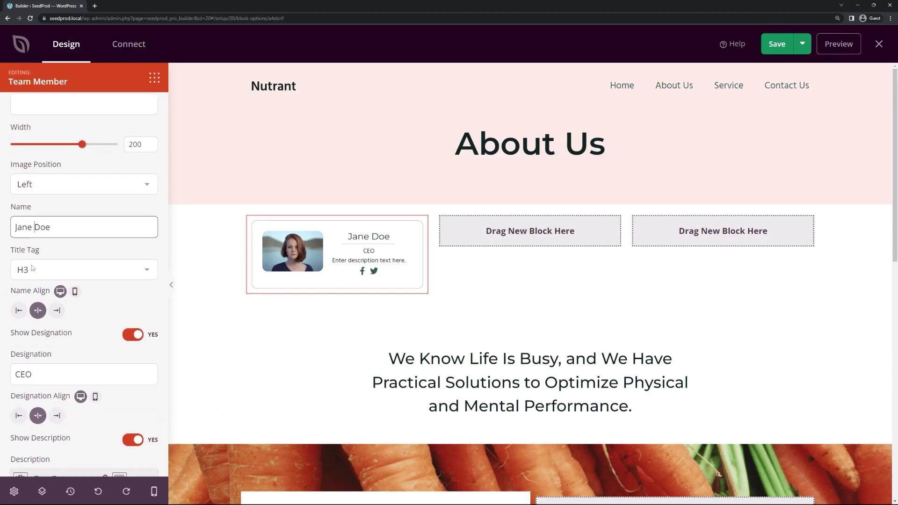
{"action": "left_click", "coordinate": [78, 272]}
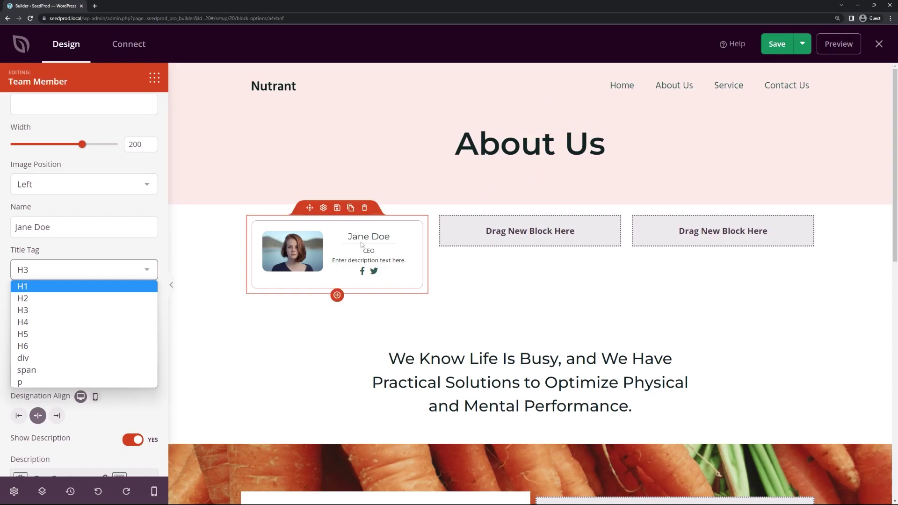
{"action": "left_click", "coordinate": [44, 298]}
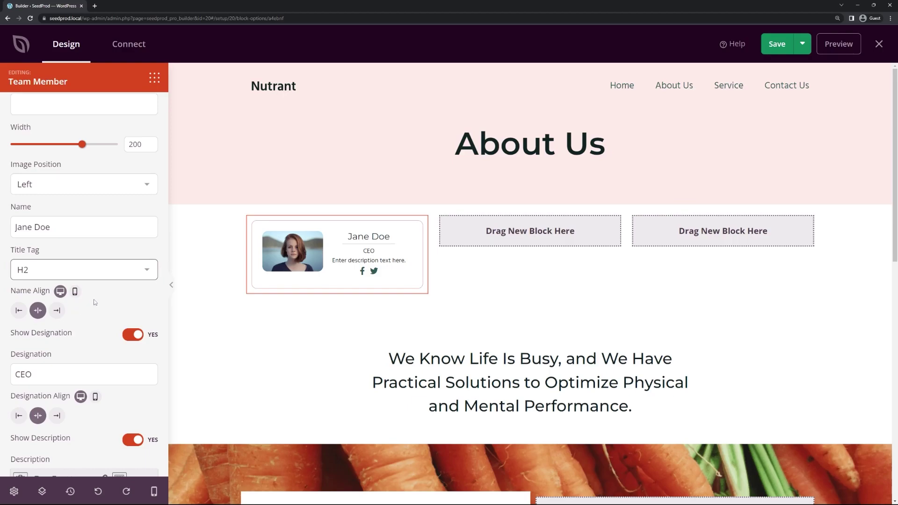
Try hiding the Team Member block's designation and description, and turn both back on
{"action": "scroll", "coordinate": [91, 302], "scroll_direction": "down", "scroll_amount": 1}
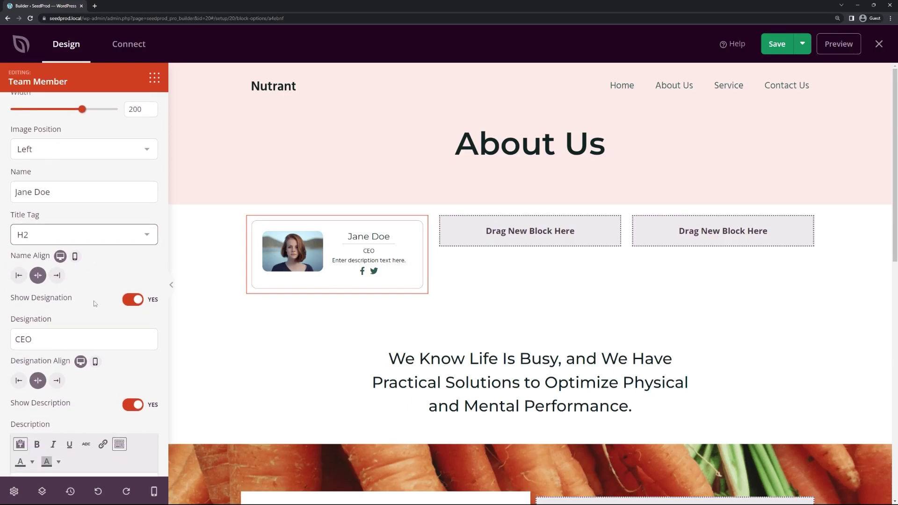
{"action": "left_click", "coordinate": [133, 301]}
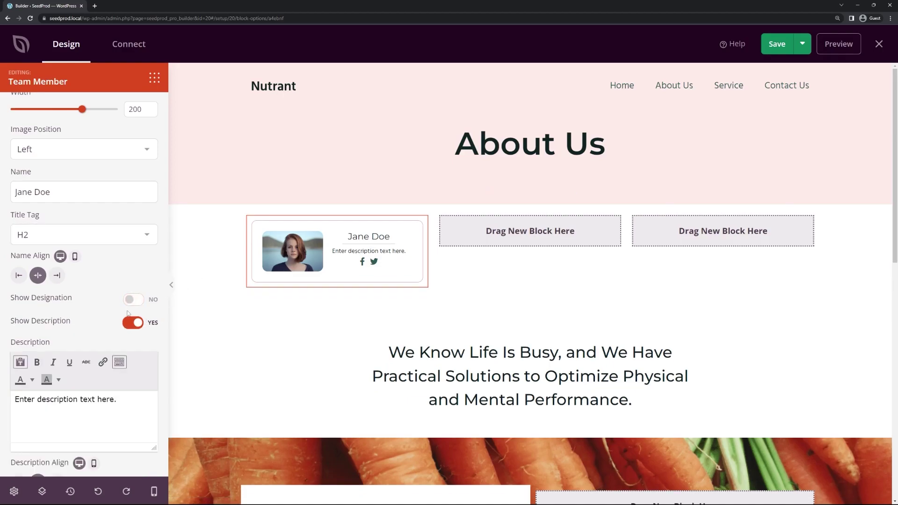
{"action": "left_click", "coordinate": [133, 300]}
{"action": "scroll", "coordinate": [102, 305], "scroll_direction": "down", "scroll_amount": 1}
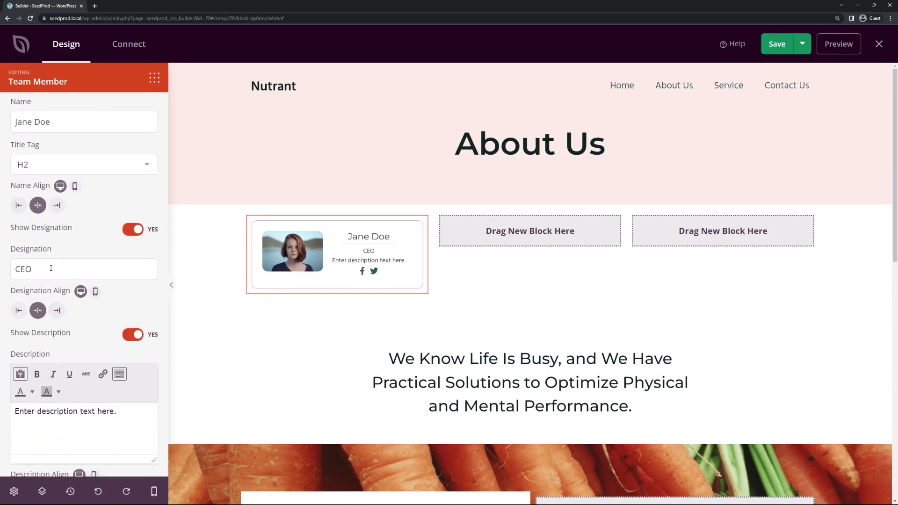
{"action": "double_click", "coordinate": [24, 269]}
{"action": "scroll", "coordinate": [120, 311], "scroll_direction": "down", "scroll_amount": 1}
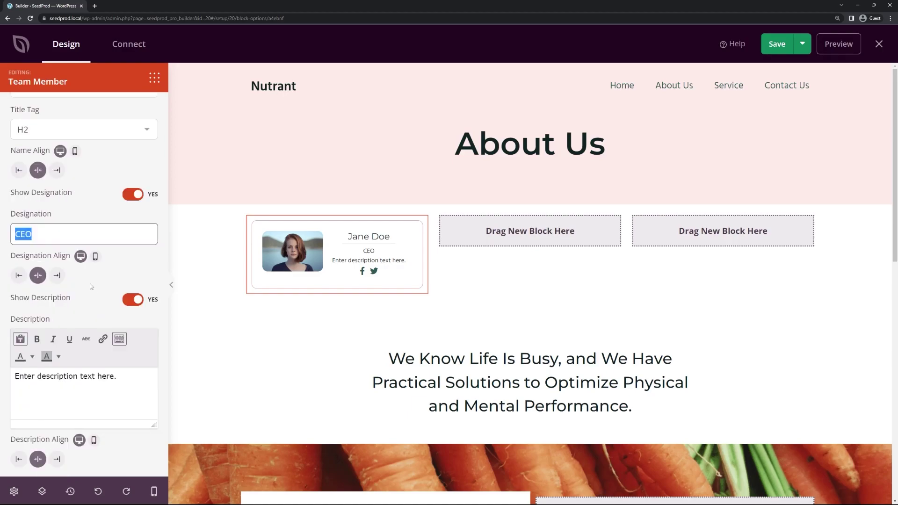
{"action": "scroll", "coordinate": [99, 273], "scroll_direction": "down", "scroll_amount": 1}
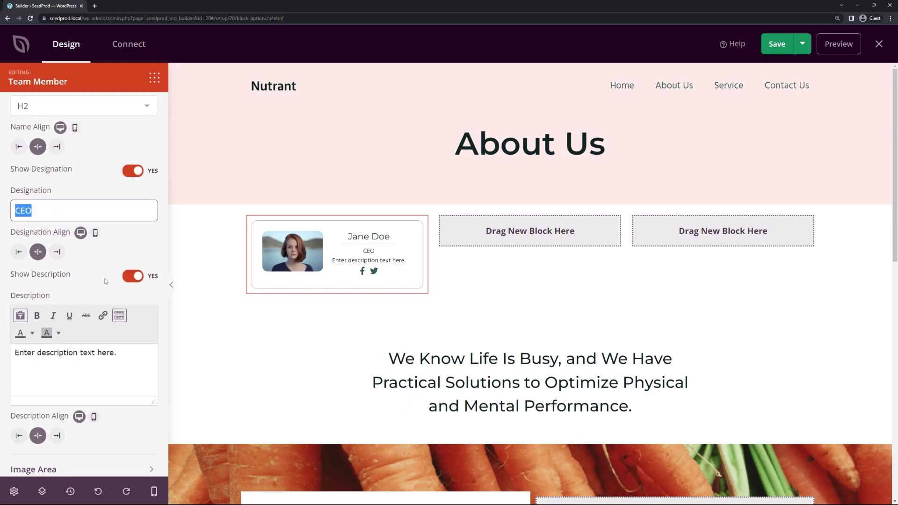
{"action": "left_click", "coordinate": [133, 265]}
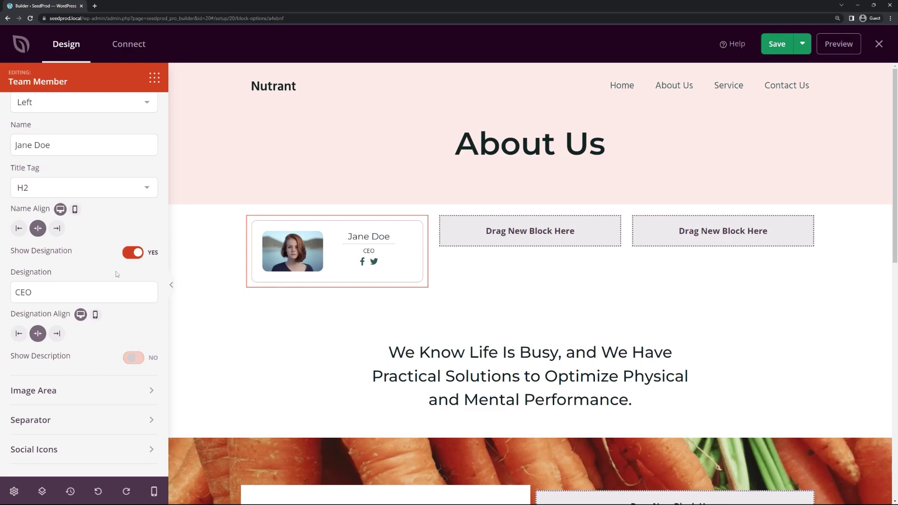
{"action": "left_click", "coordinate": [131, 358]}
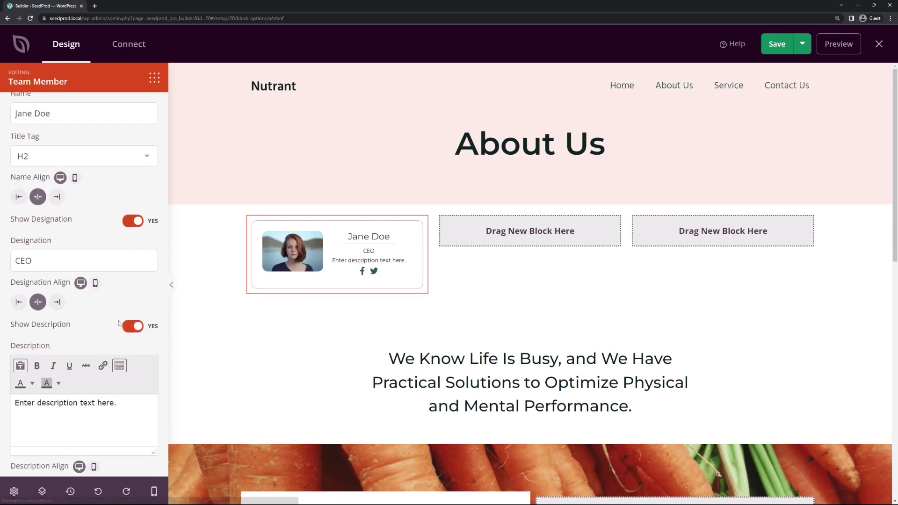
Replace the team member's placeholder description with "The captain of the ship." and collapse the general settings
{"action": "scroll", "coordinate": [117, 327], "scroll_direction": "down", "scroll_amount": 5}
{"action": "left_click_drag", "start_coordinate": [116, 273], "coordinate": [61, 297]}
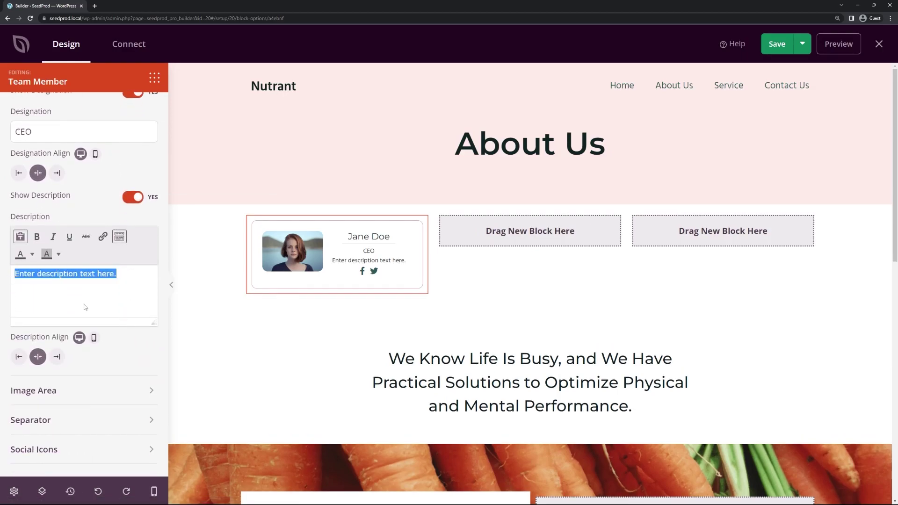
{"action": "type", "text": "The captain of the ship."}
{"action": "scroll", "coordinate": [86, 346], "scroll_direction": "up", "scroll_amount": 10}
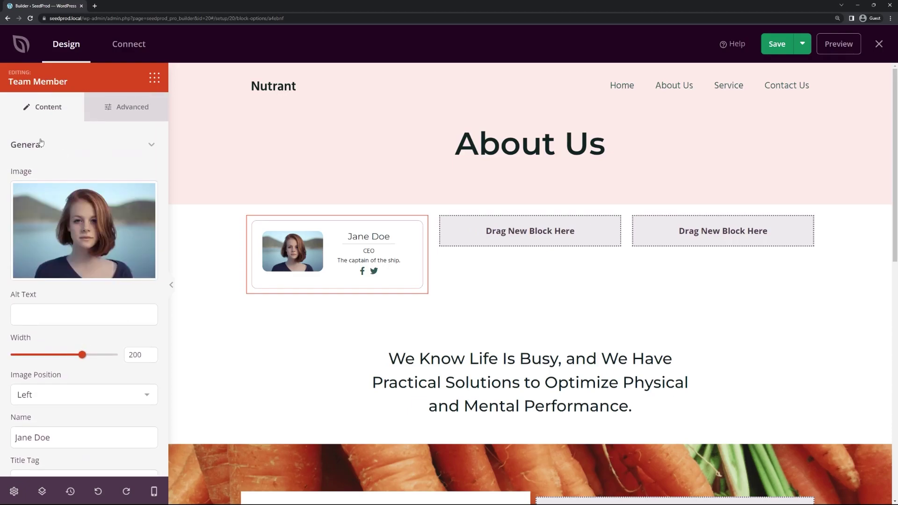
{"action": "left_click", "coordinate": [151, 147]}
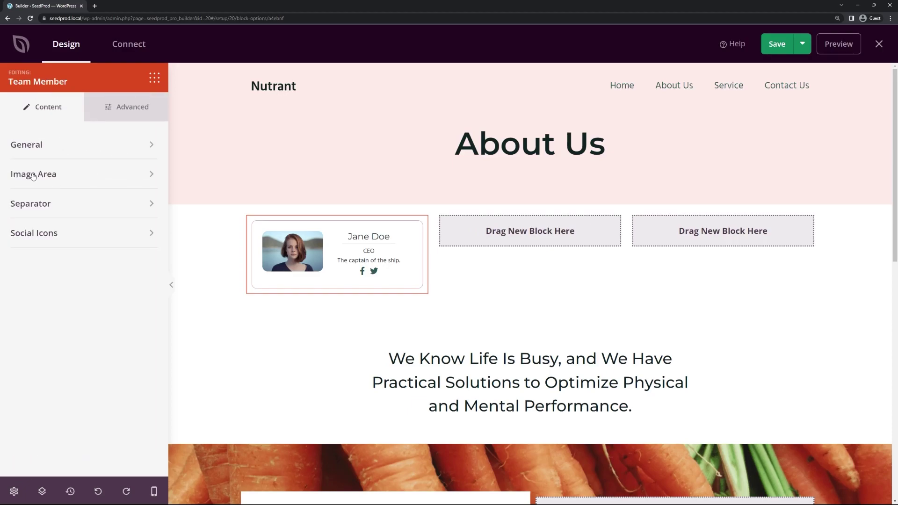
Try the Default, Circle and Custom shapes for the team member's image and return it to Rounded
{"action": "left_click", "coordinate": [128, 175]}
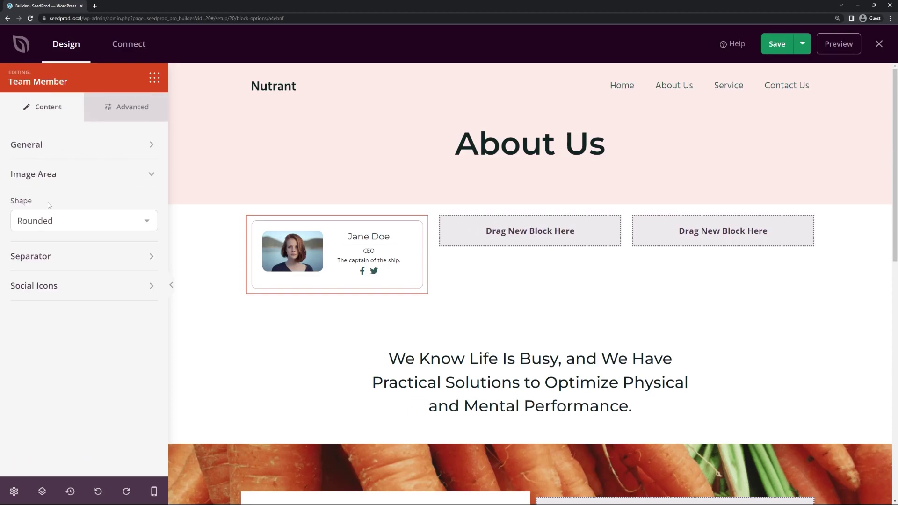
{"action": "left_click", "coordinate": [101, 224]}
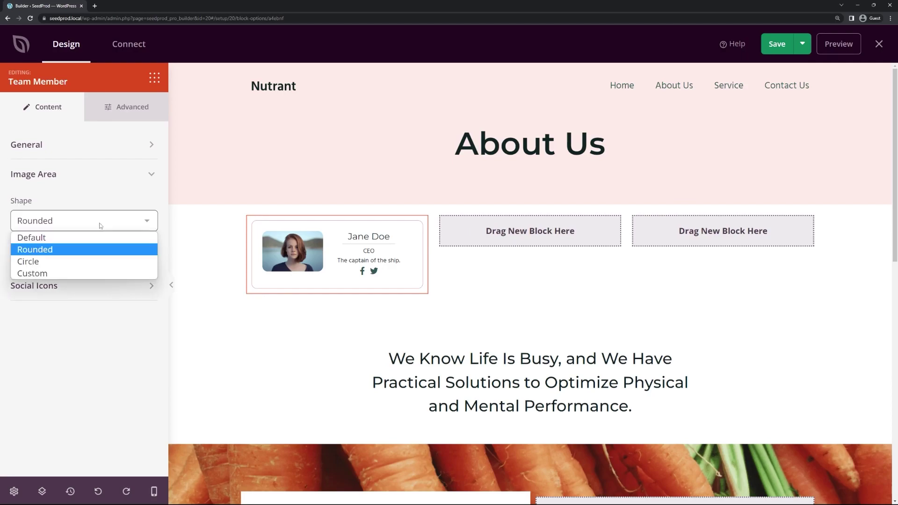
{"action": "left_click", "coordinate": [101, 237]}
{"action": "left_click", "coordinate": [88, 222]}
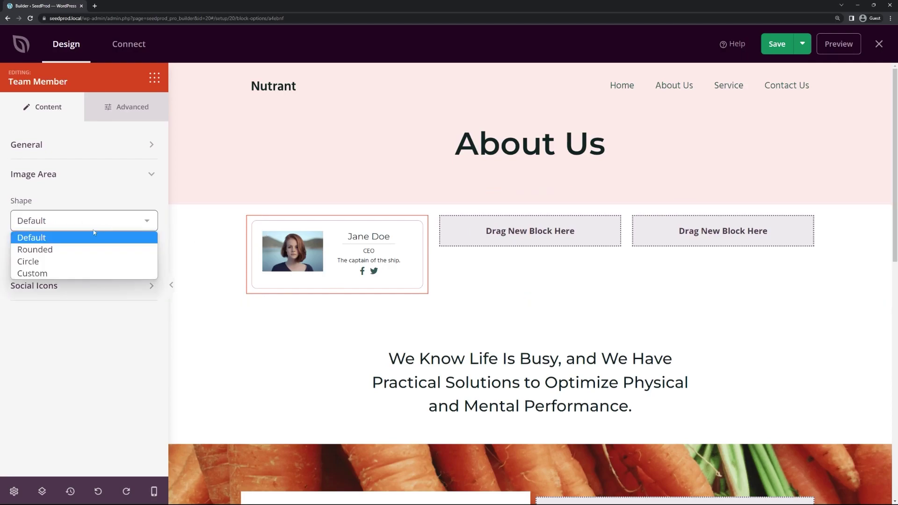
{"action": "left_click", "coordinate": [63, 251]}
{"action": "left_click", "coordinate": [90, 229]}
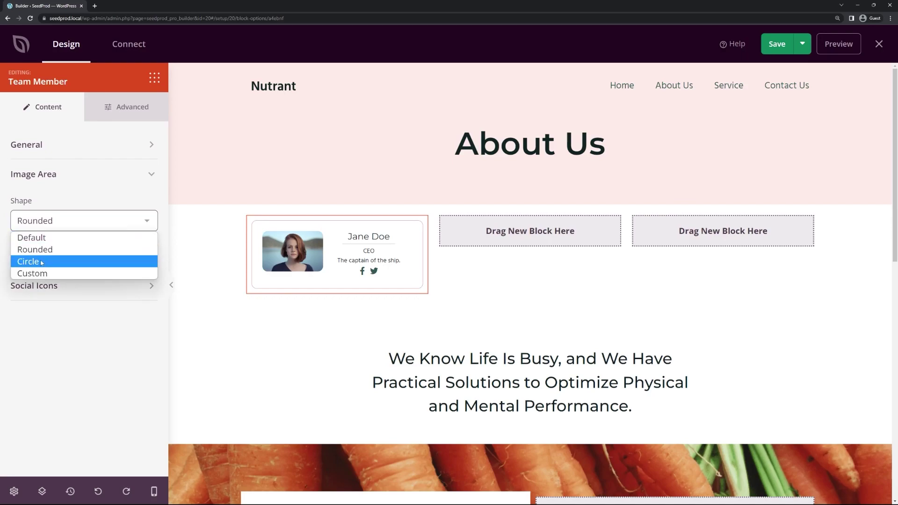
{"action": "left_click", "coordinate": [46, 261]}
{"action": "left_click", "coordinate": [96, 224]}
{"action": "left_click", "coordinate": [44, 274]}
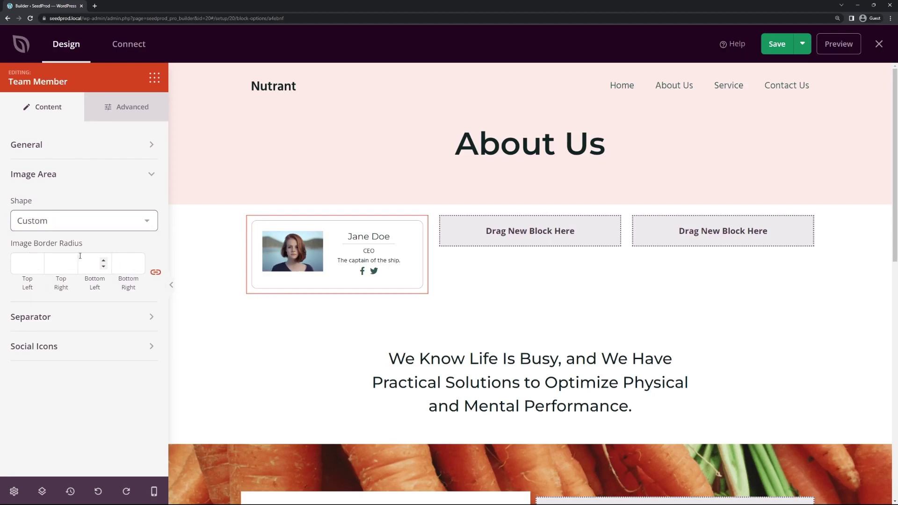
{"action": "left_click", "coordinate": [85, 225]}
{"action": "left_click", "coordinate": [49, 251]}
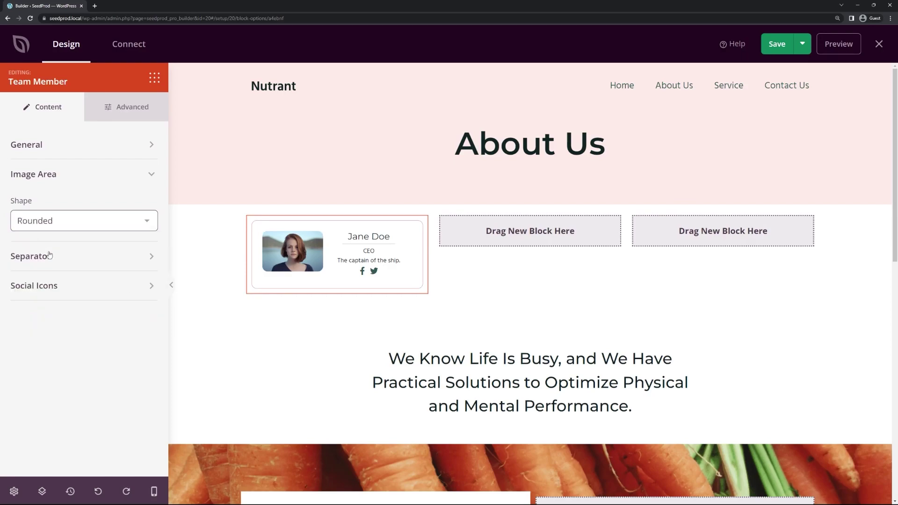
{"action": "left_click", "coordinate": [97, 175]}
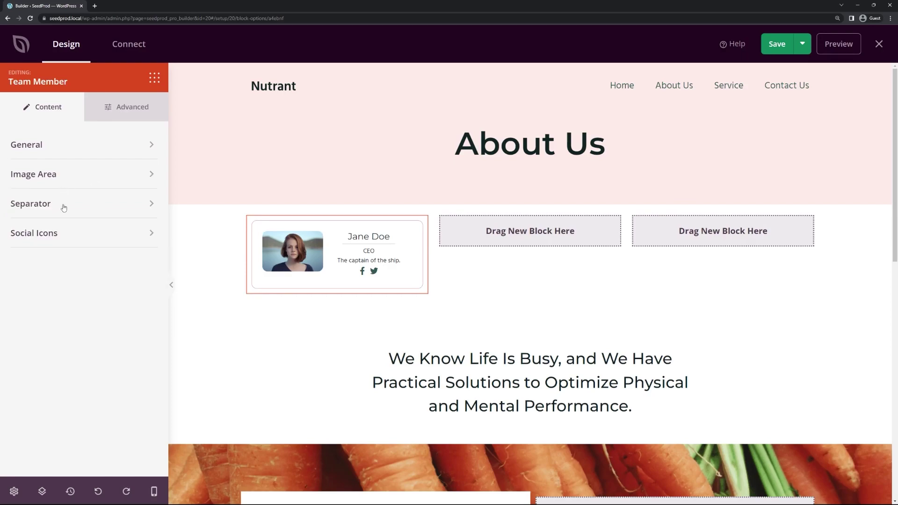
Position the Team Member block's separator below the designation, with a width of 50 and the Solid style
{"action": "left_click", "coordinate": [76, 209]}
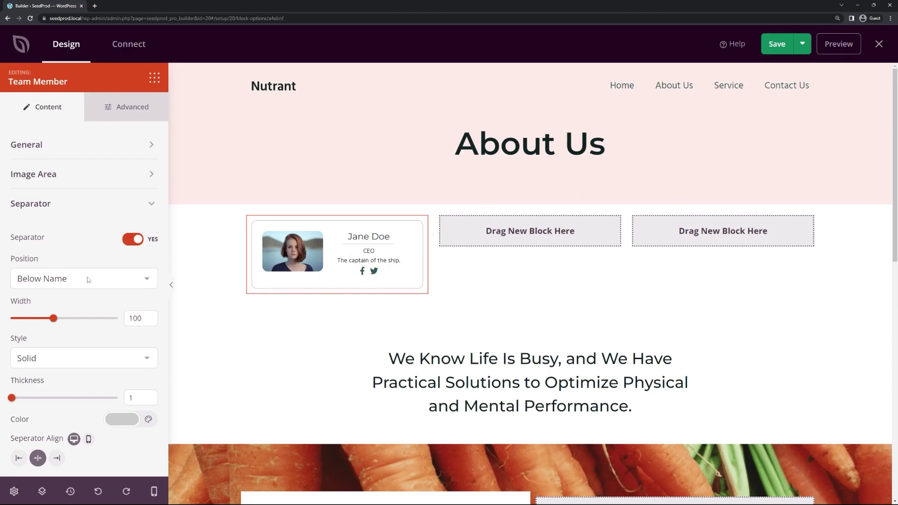
{"action": "left_click", "coordinate": [105, 279]}
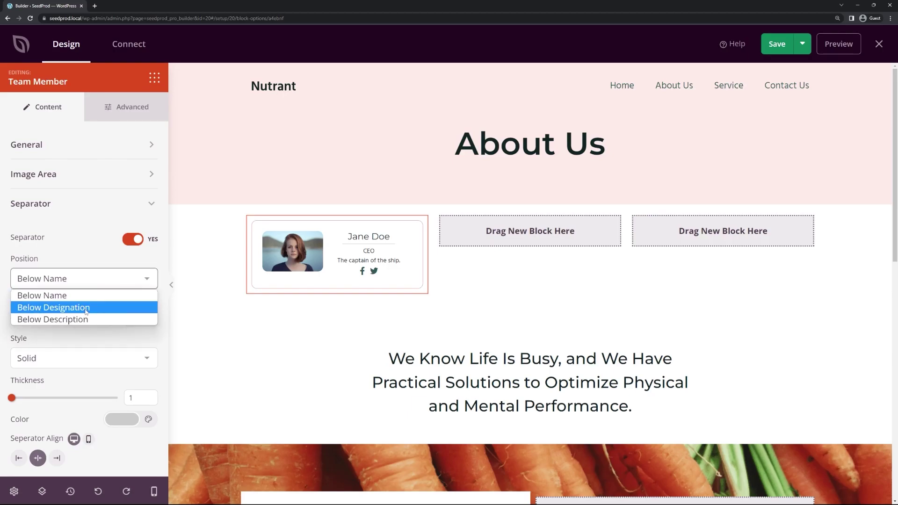
{"action": "left_click", "coordinate": [86, 295]}
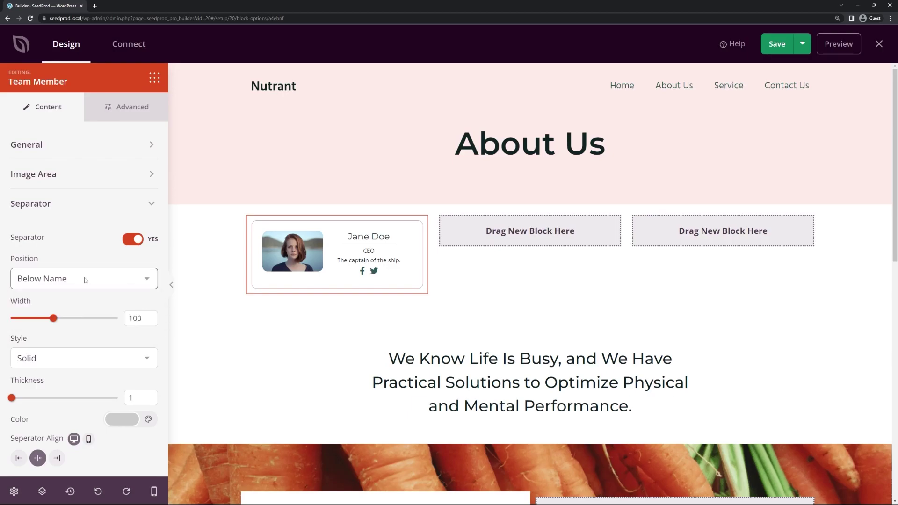
{"action": "left_click", "coordinate": [110, 281]}
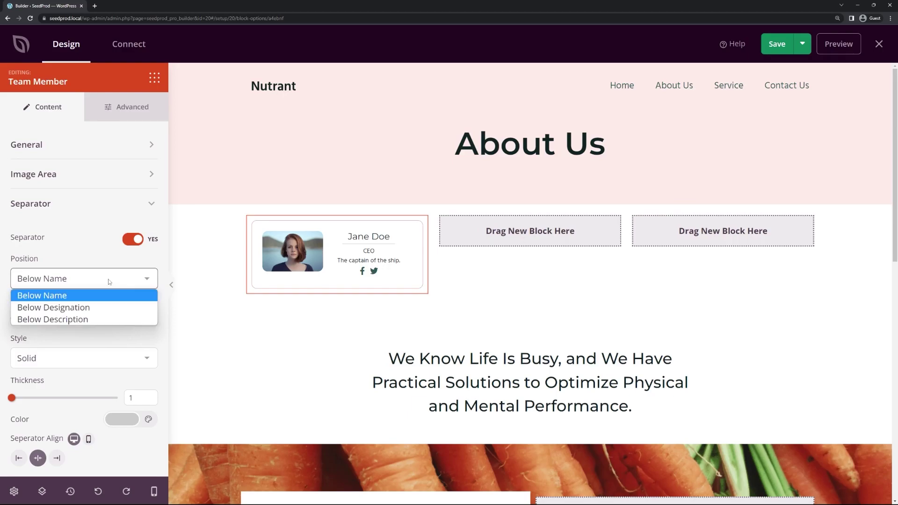
{"action": "left_click", "coordinate": [63, 308]}
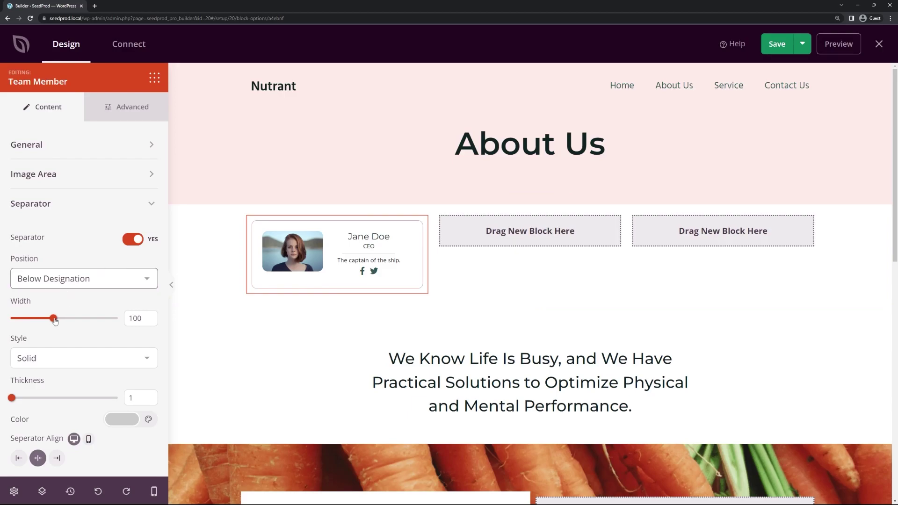
{"action": "left_click_drag", "start_coordinate": [54, 320], "coordinate": [33, 321]}
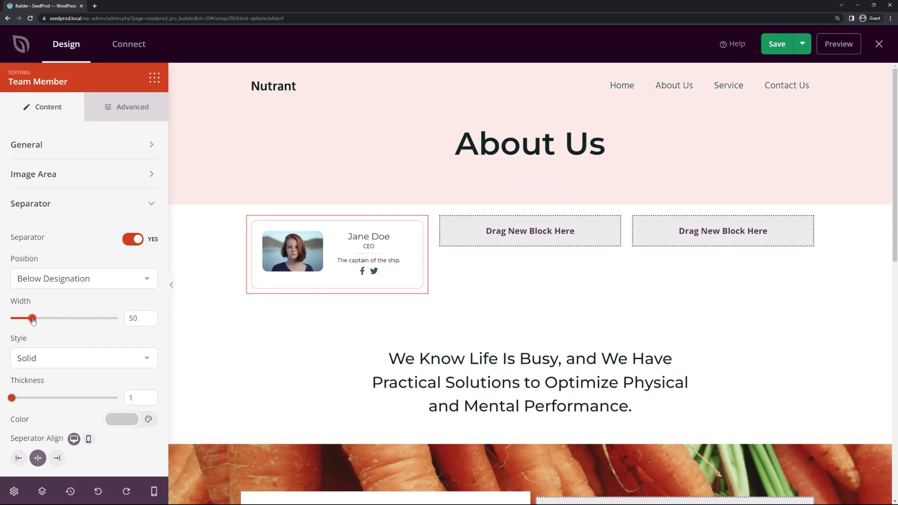
{"action": "scroll", "coordinate": [79, 323], "scroll_direction": "down", "scroll_amount": 1}
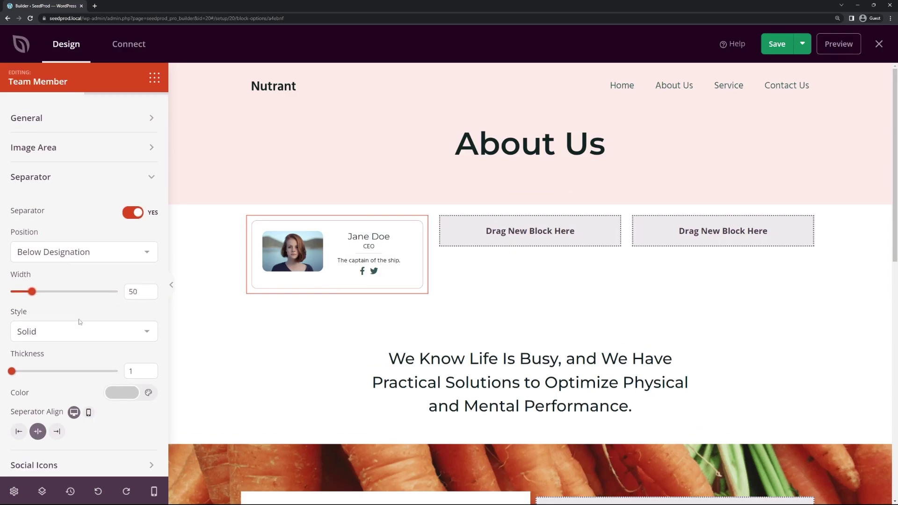
{"action": "left_click", "coordinate": [44, 315]}
{"action": "left_click", "coordinate": [28, 331]}
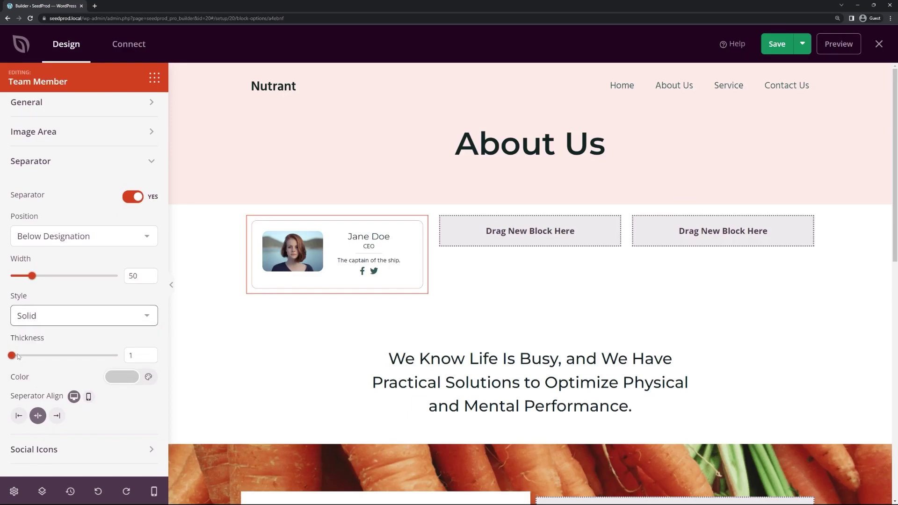
Set the separator's thickness to 6 and its color to the pale pink theme color #FFECE9, and collapse the separator settings
{"action": "left_click", "coordinate": [18, 357]}
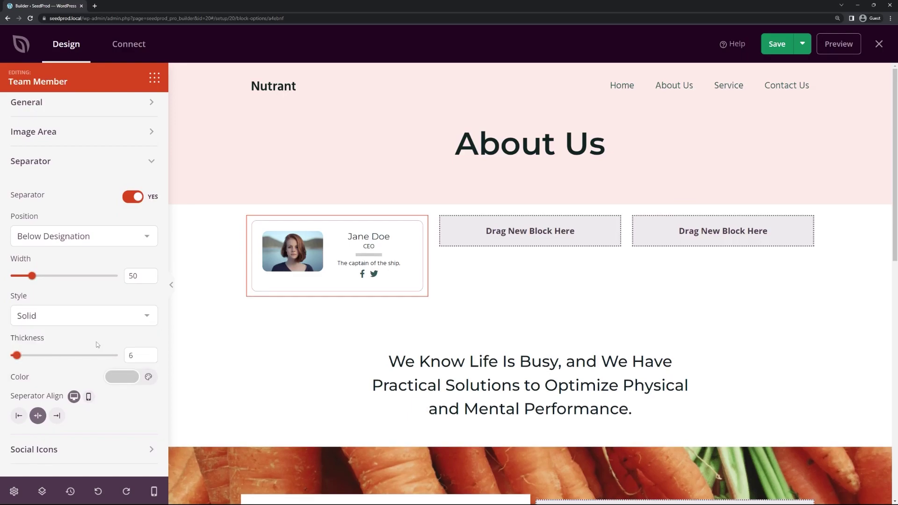
{"action": "left_click", "coordinate": [123, 377]}
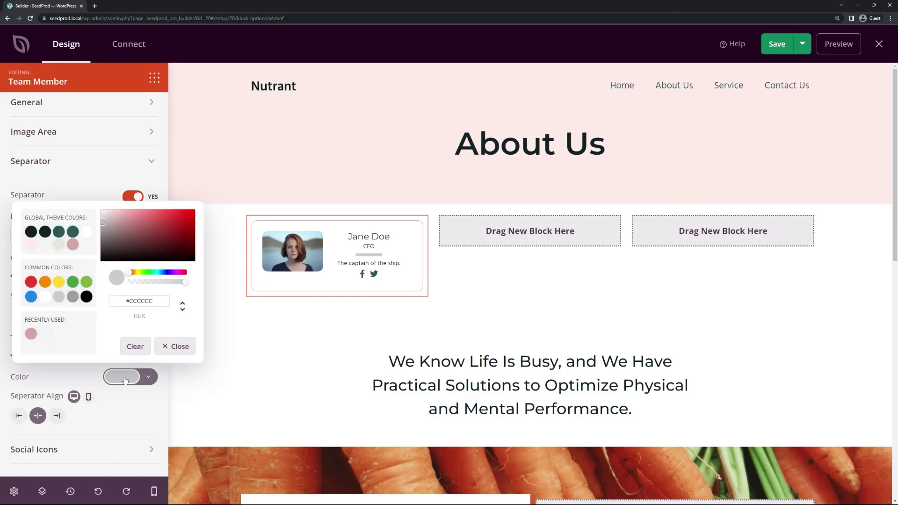
{"action": "left_click", "coordinate": [32, 246]}
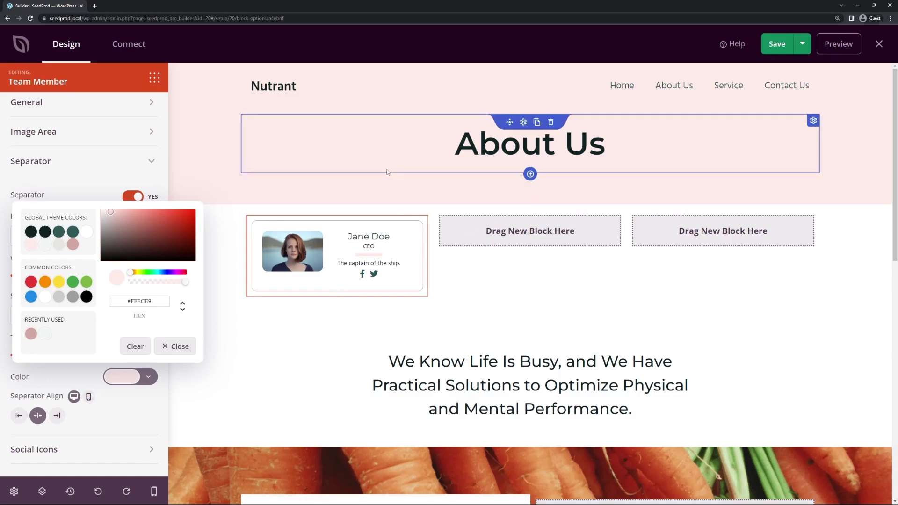
{"action": "left_click", "coordinate": [74, 374]}
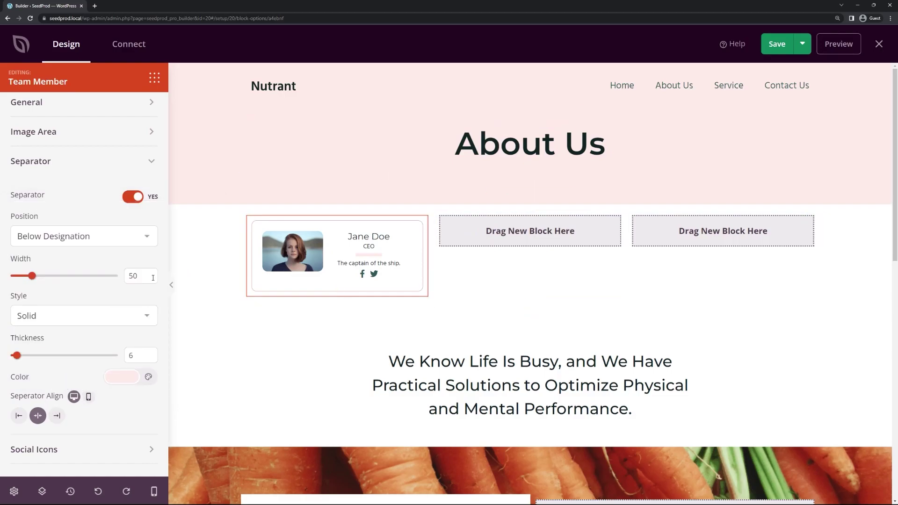
{"action": "left_click", "coordinate": [143, 162]}
Open the Team Member block's social icons settings, try hiding the icons and turn them back on
{"action": "left_click", "coordinate": [133, 234]}
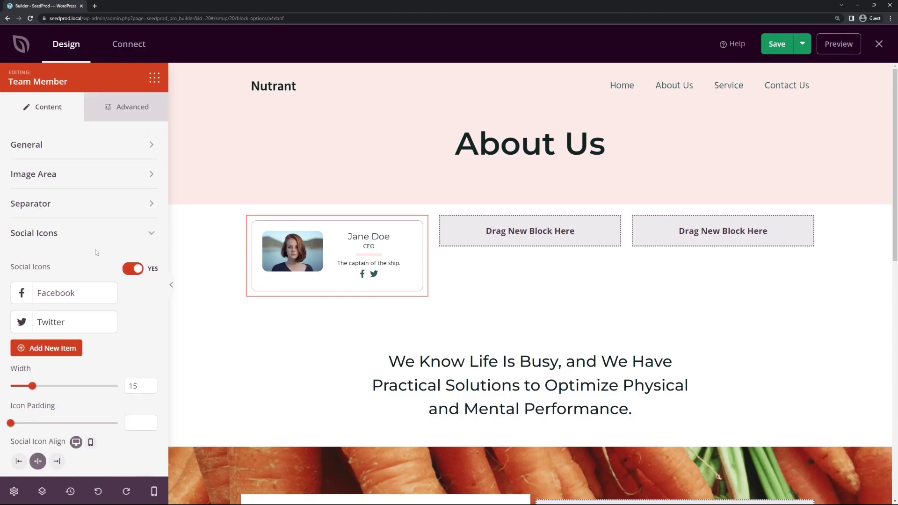
{"action": "scroll", "coordinate": [96, 252], "scroll_direction": "down", "scroll_amount": 1}
{"action": "left_click", "coordinate": [141, 173]}
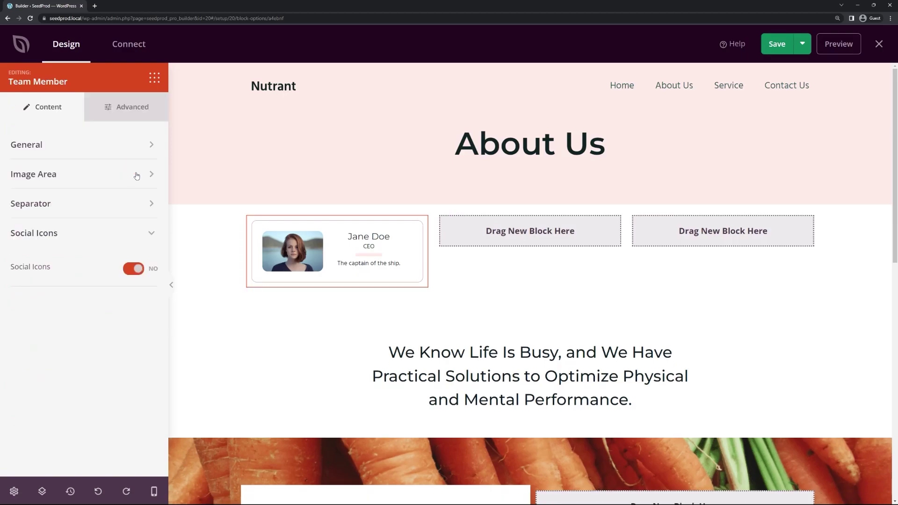
{"action": "left_click", "coordinate": [132, 269]}
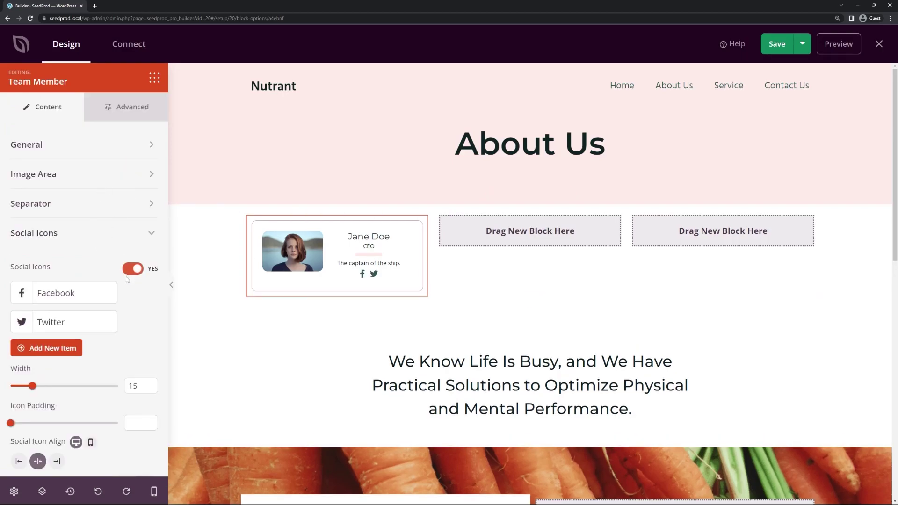
Add a third social icon item to the Team Member block, using the YouTube icon found by searching the icon library for "youtube"
{"action": "scroll", "coordinate": [80, 290], "scroll_direction": "down", "scroll_amount": 2}
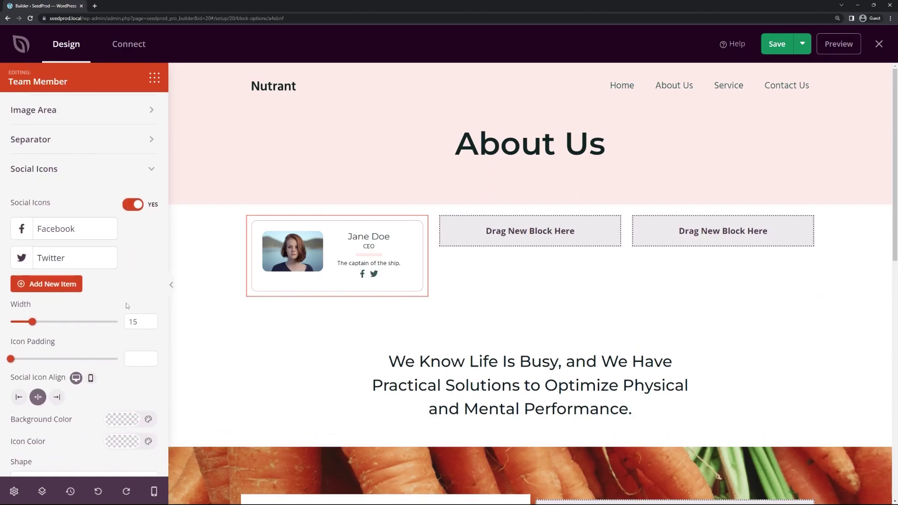
{"action": "left_click", "coordinate": [56, 279]}
{"action": "mouse_move", "coordinate": [62, 368]}
{"action": "scroll", "coordinate": [63, 368], "scroll_direction": "down", "scroll_amount": 2}
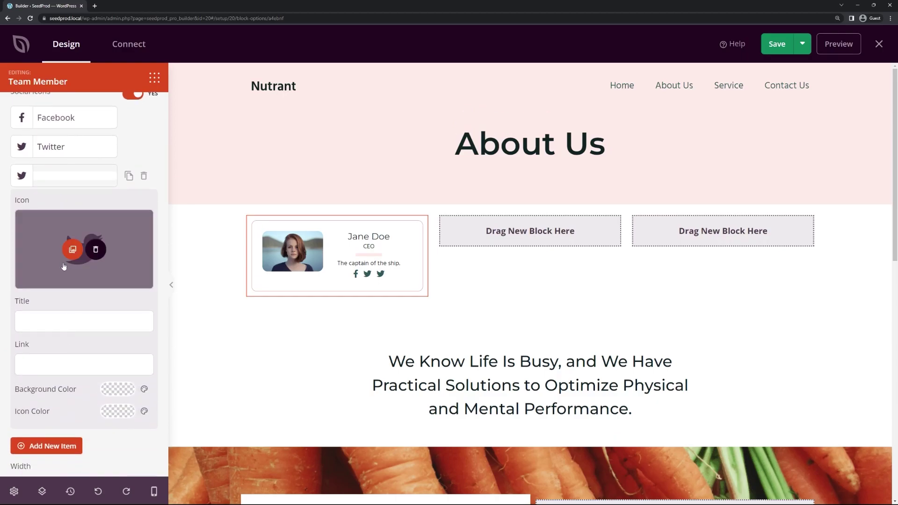
{"action": "left_click", "coordinate": [72, 251]}
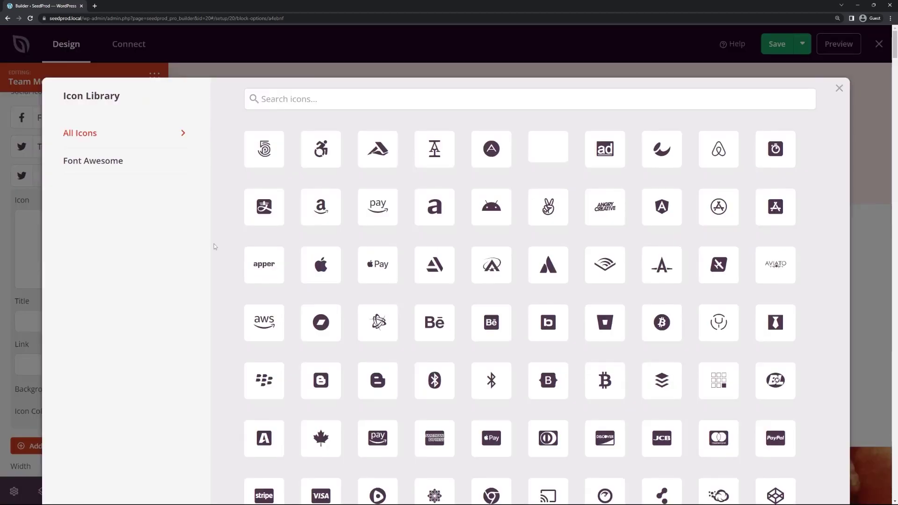
{"action": "left_click", "coordinate": [311, 97]}
{"action": "type", "text": "youtube"}
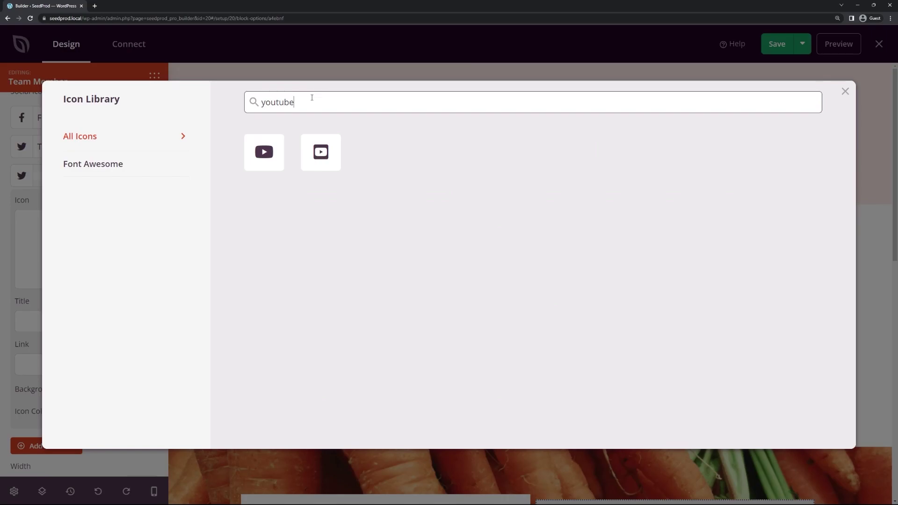
{"action": "left_click", "coordinate": [265, 149]}
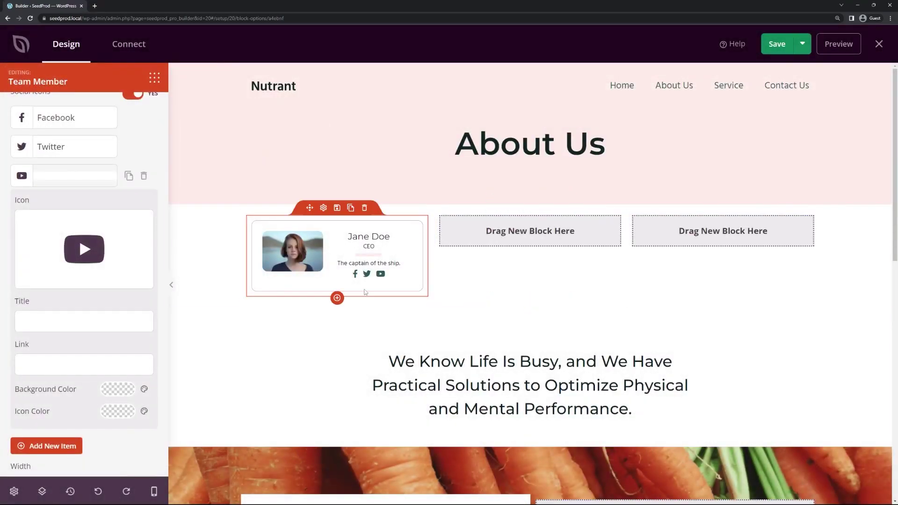
Give the new social icon the title "YouTube" and the link "#", and collapse its item settings
{"action": "left_click", "coordinate": [62, 322]}
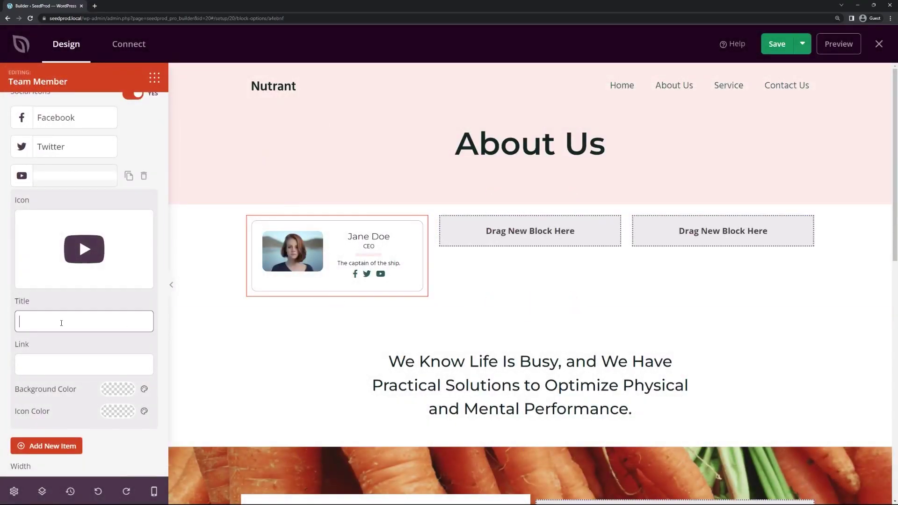
{"action": "type", "text": "YouTube"}
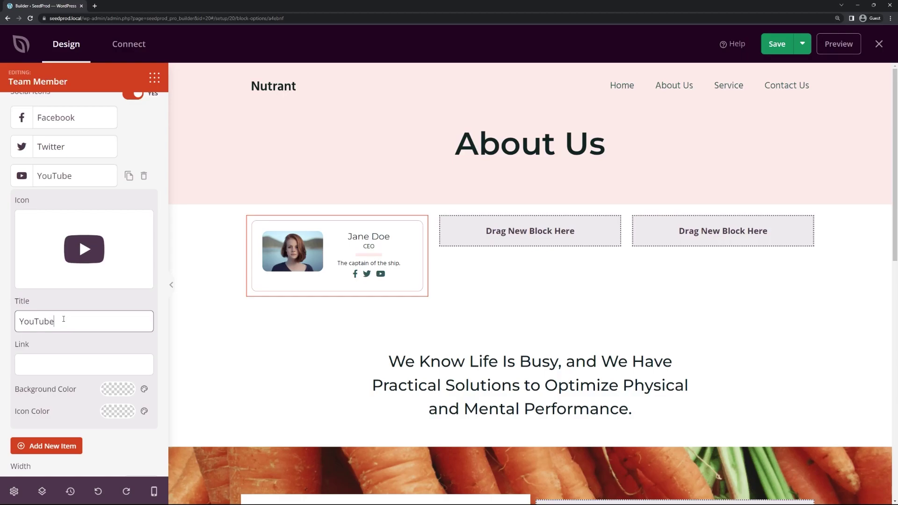
{"action": "left_click", "coordinate": [63, 367]}
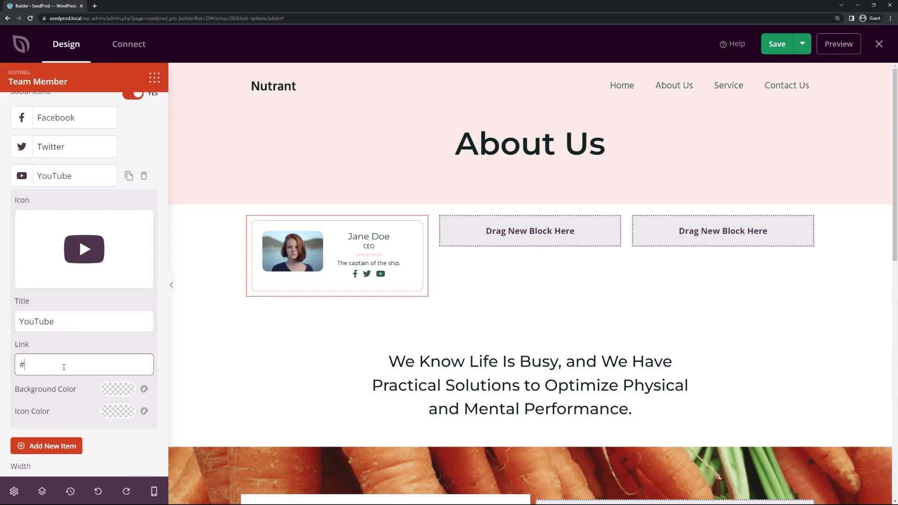
{"action": "scroll", "coordinate": [75, 375], "scroll_direction": "down", "scroll_amount": 1}
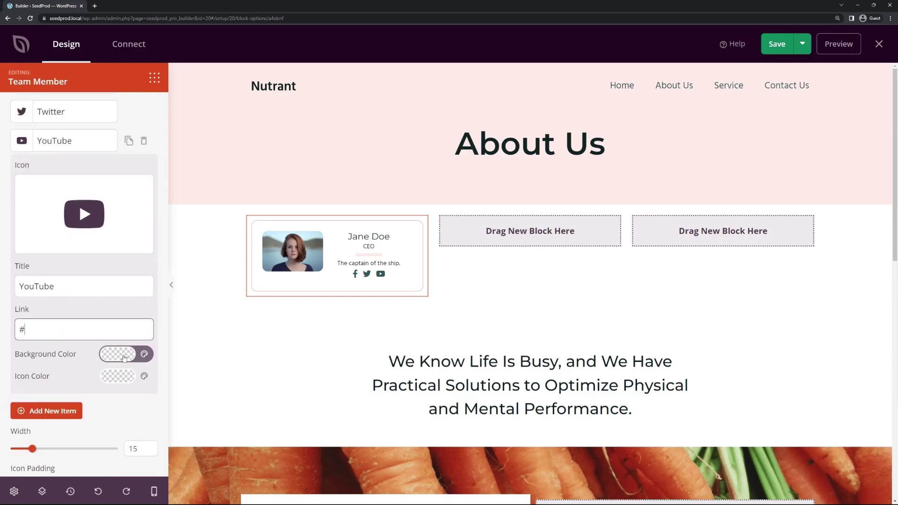
{"action": "scroll", "coordinate": [93, 370], "scroll_direction": "up", "scroll_amount": 3}
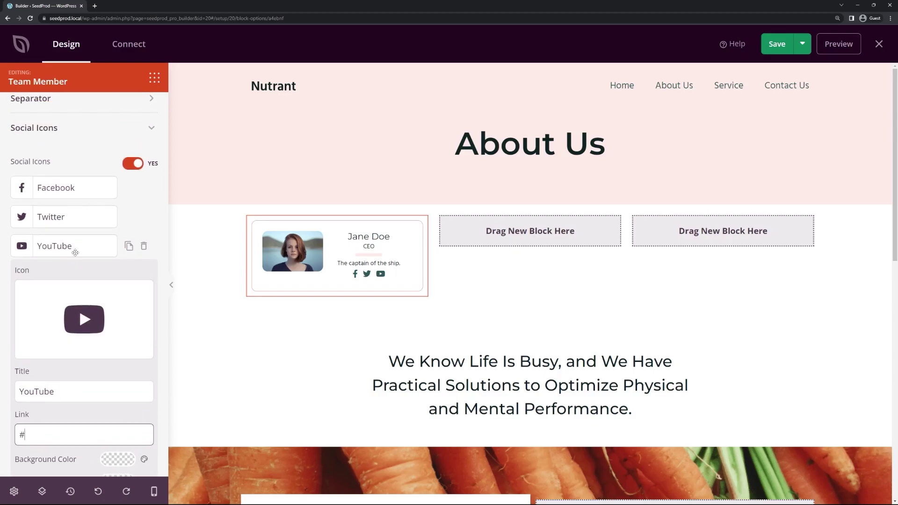
{"action": "left_click", "coordinate": [75, 250]}
Set the color of all the team member's social icons to the dusty pink theme color #D3A8A1
{"action": "scroll", "coordinate": [84, 262], "scroll_direction": "down", "scroll_amount": 1}
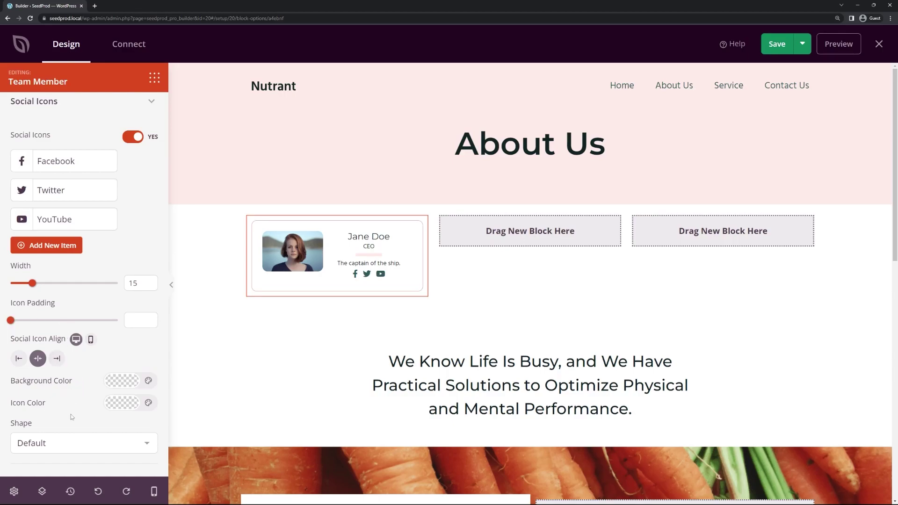
{"action": "left_click", "coordinate": [120, 403]}
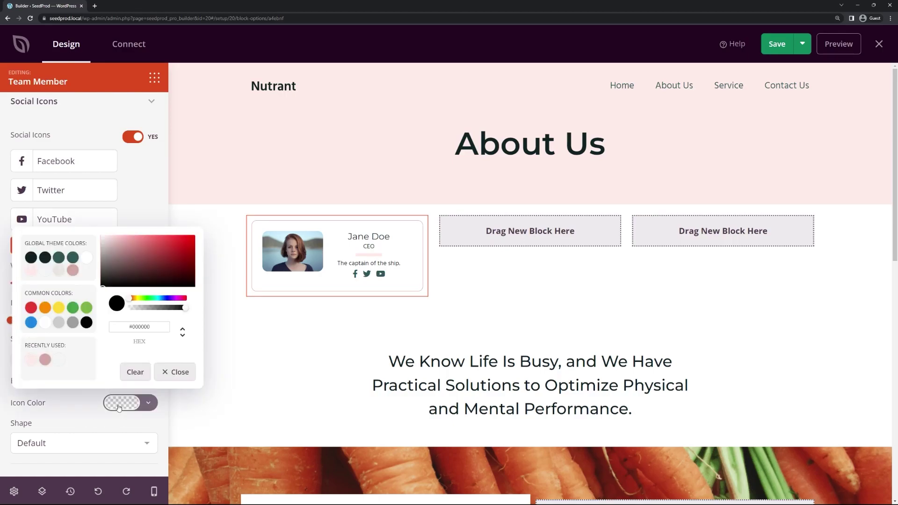
{"action": "left_click", "coordinate": [72, 271]}
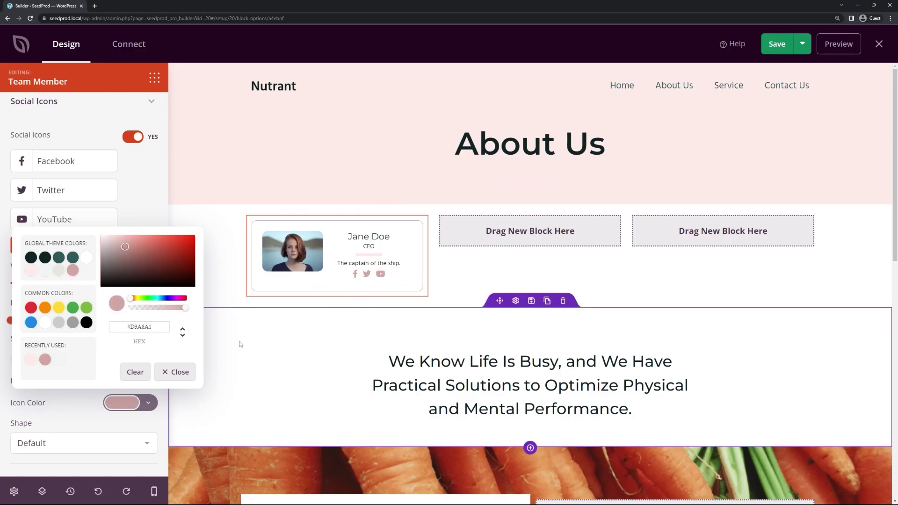
{"action": "left_click", "coordinate": [75, 403]}
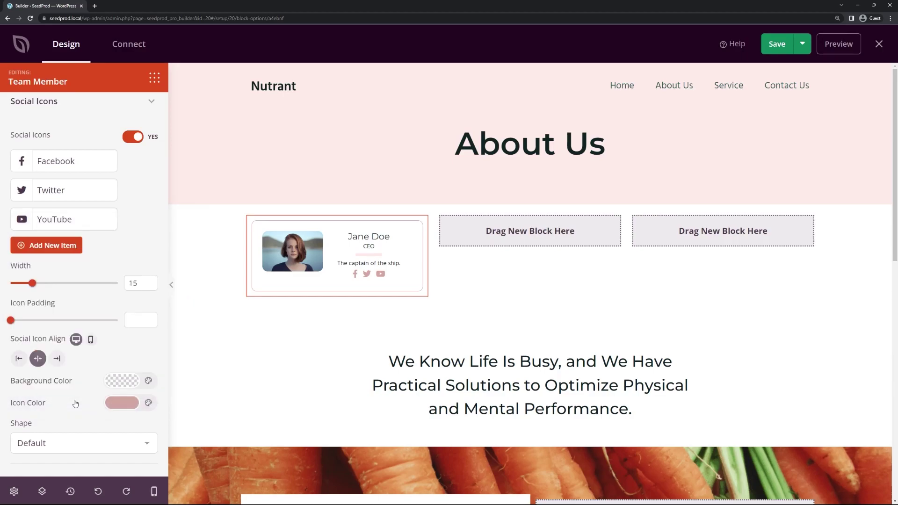
{"action": "left_click", "coordinate": [71, 442]}
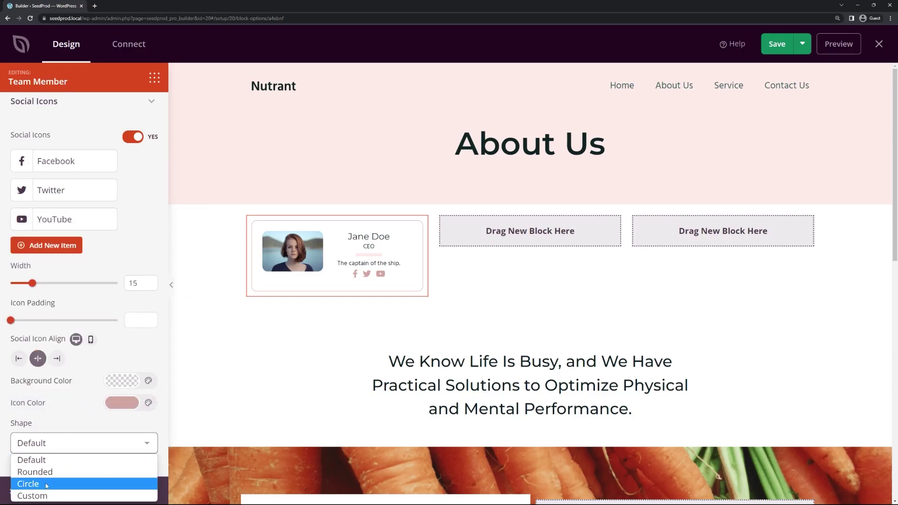
{"action": "left_click", "coordinate": [89, 383]}
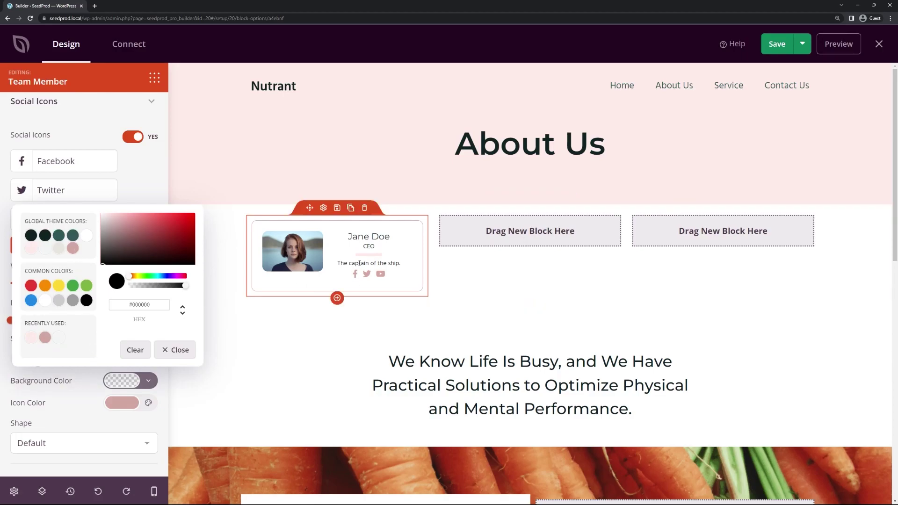
{"action": "left_click", "coordinate": [70, 385]}
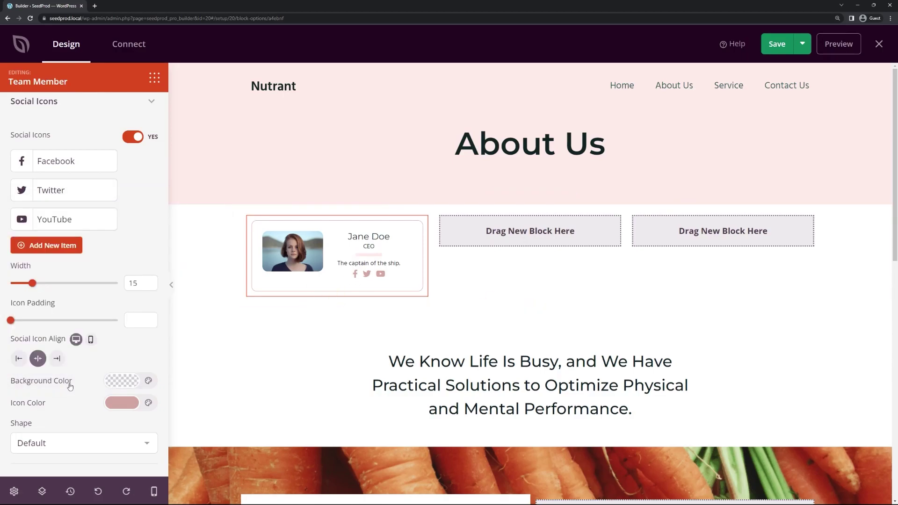
Collapse the social icons settings and examine the Team Member block's advanced typography, text color and text shadow options
{"action": "scroll", "coordinate": [66, 299], "scroll_direction": "up", "scroll_amount": 5}
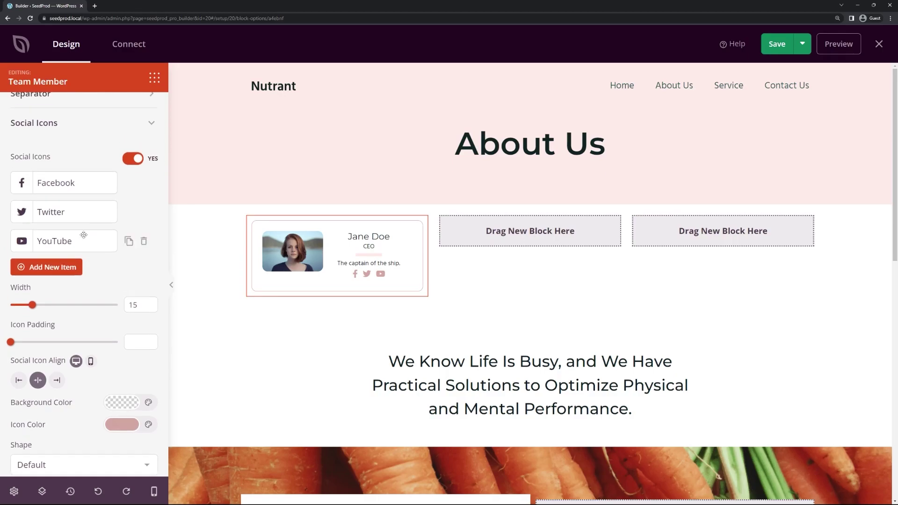
{"action": "left_click", "coordinate": [55, 203]}
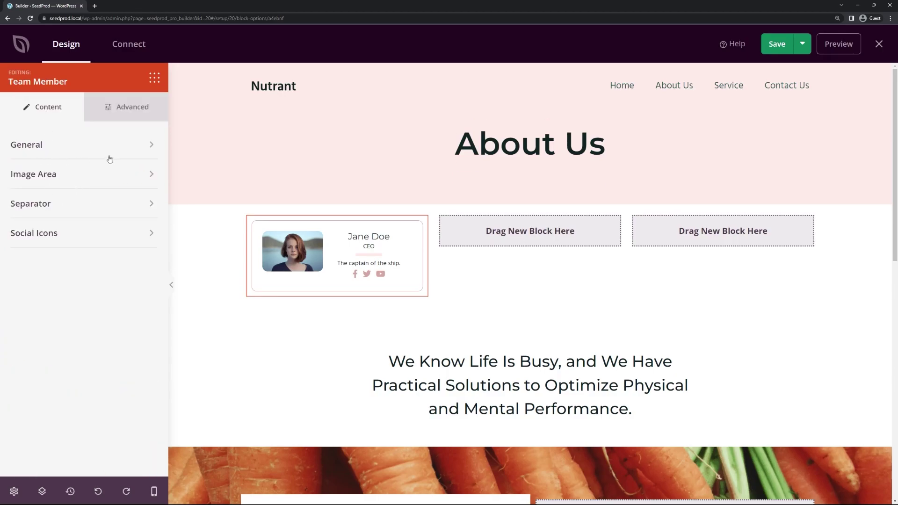
{"action": "left_click", "coordinate": [127, 112]}
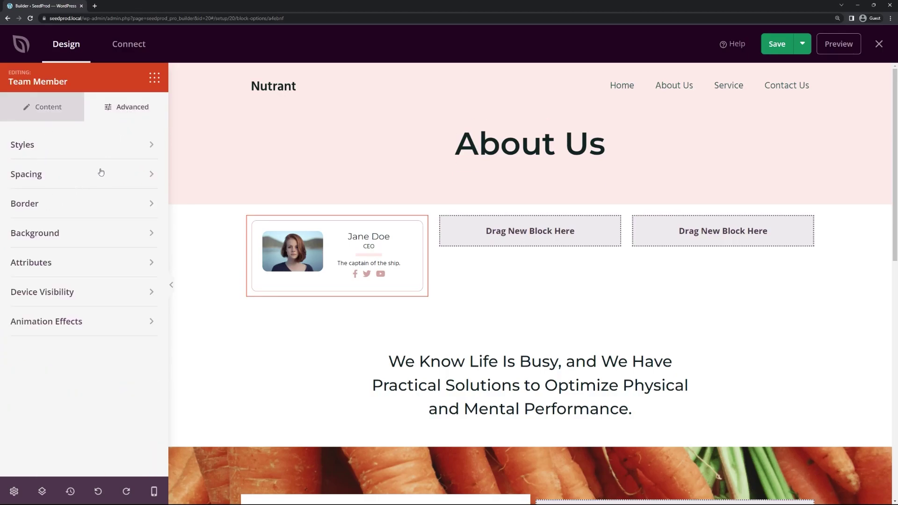
{"action": "left_click", "coordinate": [32, 145]}
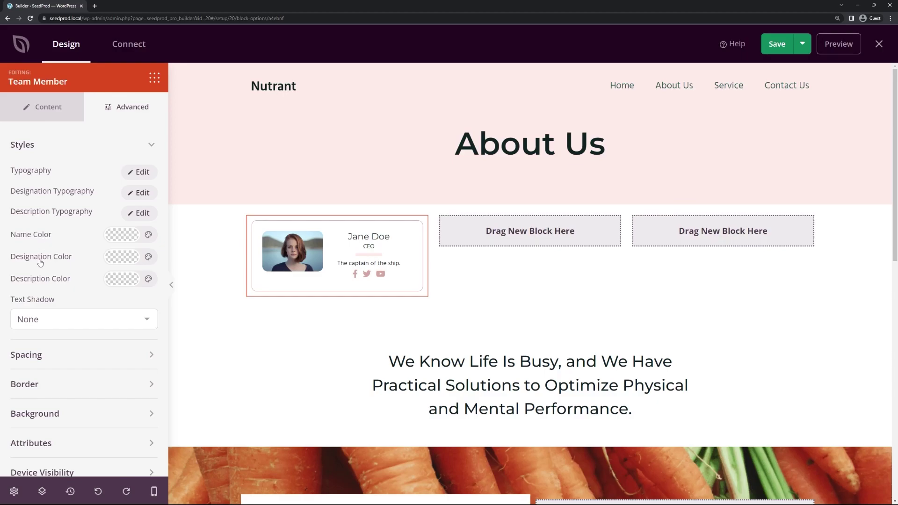
{"action": "scroll", "coordinate": [96, 248], "scroll_direction": "down", "scroll_amount": 1}
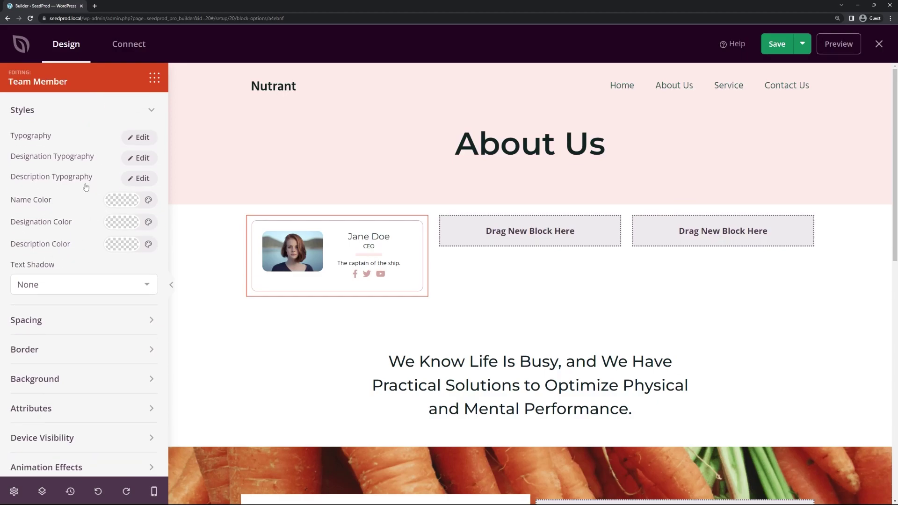
{"action": "left_click", "coordinate": [64, 110]}
Set the Team Member block's padding to 10 on all sides and collapse the spacing settings
{"action": "left_click", "coordinate": [45, 177]}
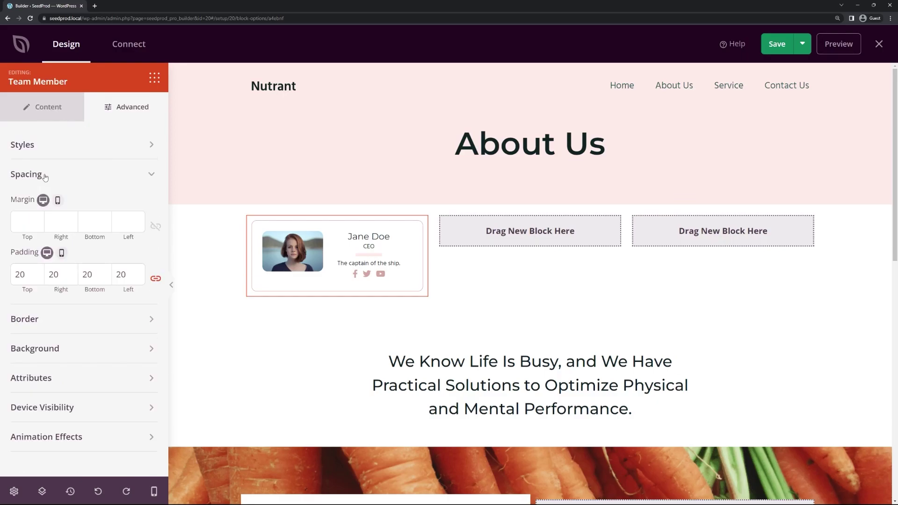
{"action": "double_click", "coordinate": [20, 275]}
{"action": "type", "text": "10"}
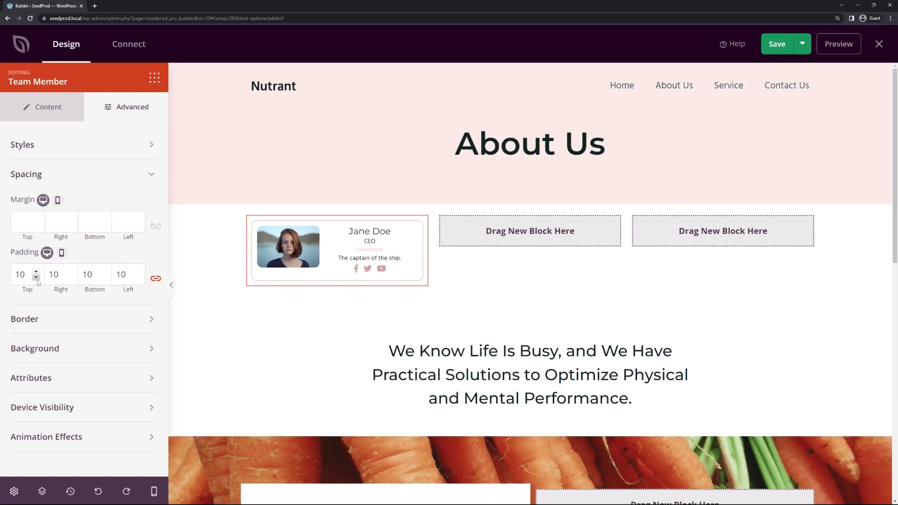
{"action": "left_click", "coordinate": [63, 176]}
Examine the Team Member block's border radius, style, color and width settings, and collapse them
{"action": "left_click", "coordinate": [49, 204]}
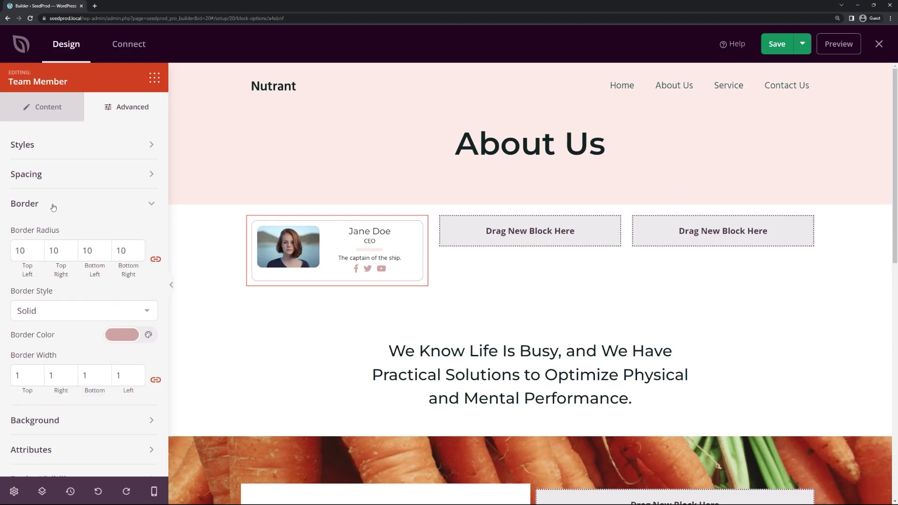
{"action": "scroll", "coordinate": [57, 187], "scroll_direction": "down", "scroll_amount": 1}
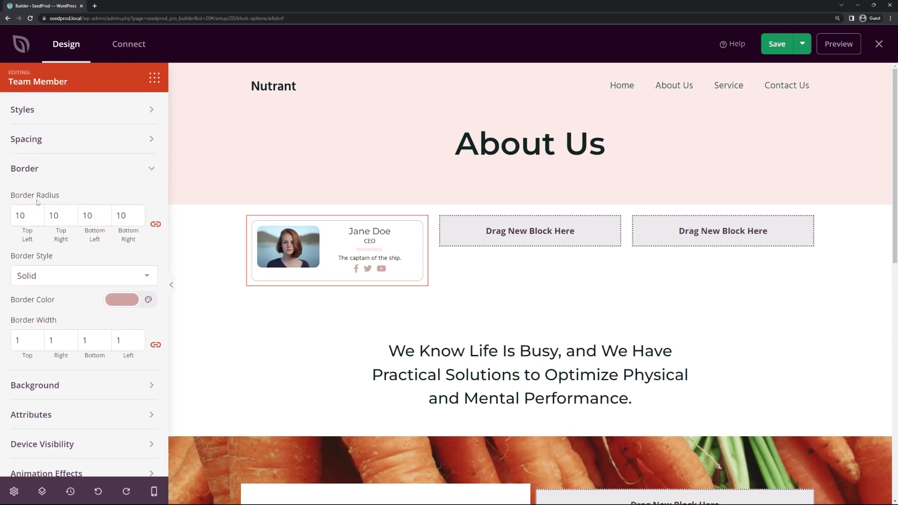
{"action": "left_click", "coordinate": [71, 170]}
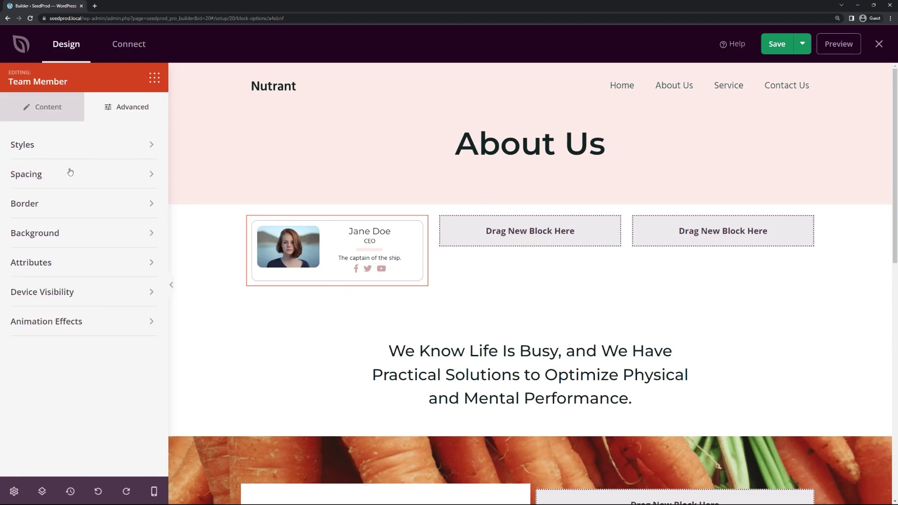
Try several theme colors for the Team Member block's background, settle on white #FFFFFF, and collapse the background settings
{"action": "left_click", "coordinate": [62, 234]}
{"action": "scroll", "coordinate": [90, 257], "scroll_direction": "down", "scroll_amount": 1}
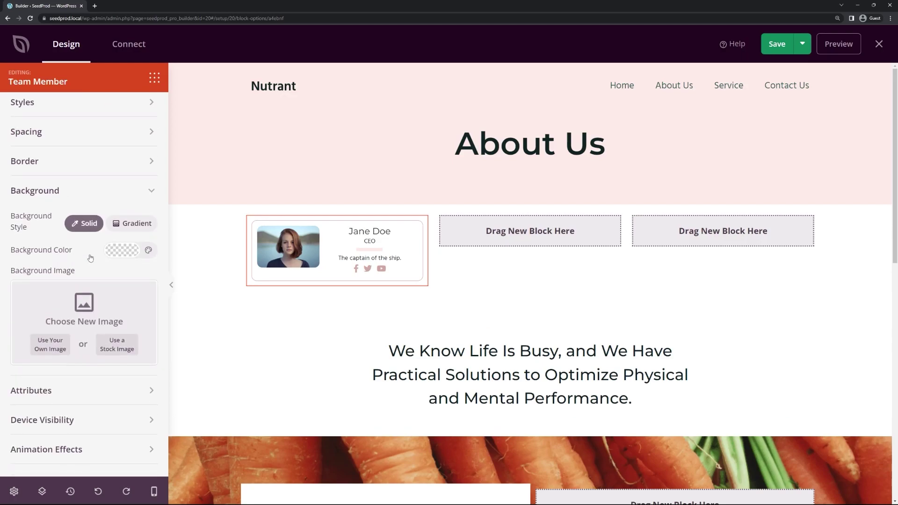
{"action": "left_click", "coordinate": [120, 253]}
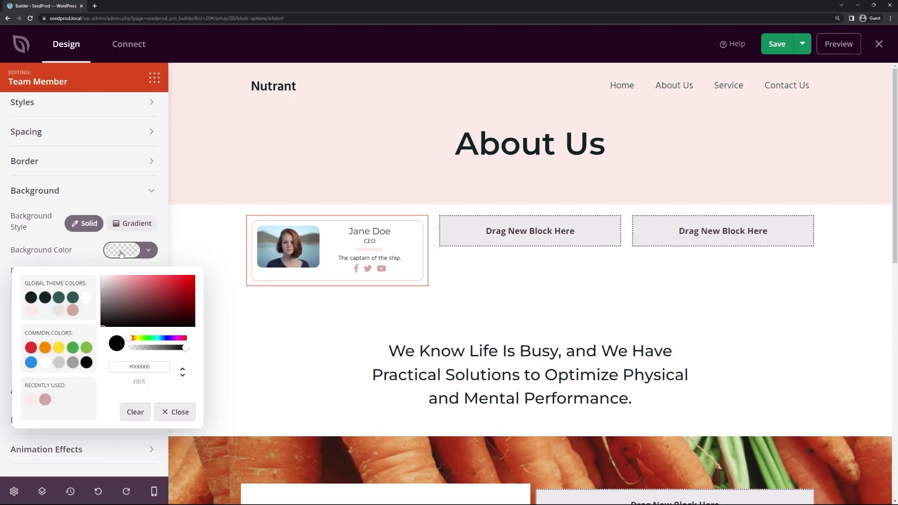
{"action": "left_click", "coordinate": [45, 311]}
{"action": "left_click", "coordinate": [59, 311]}
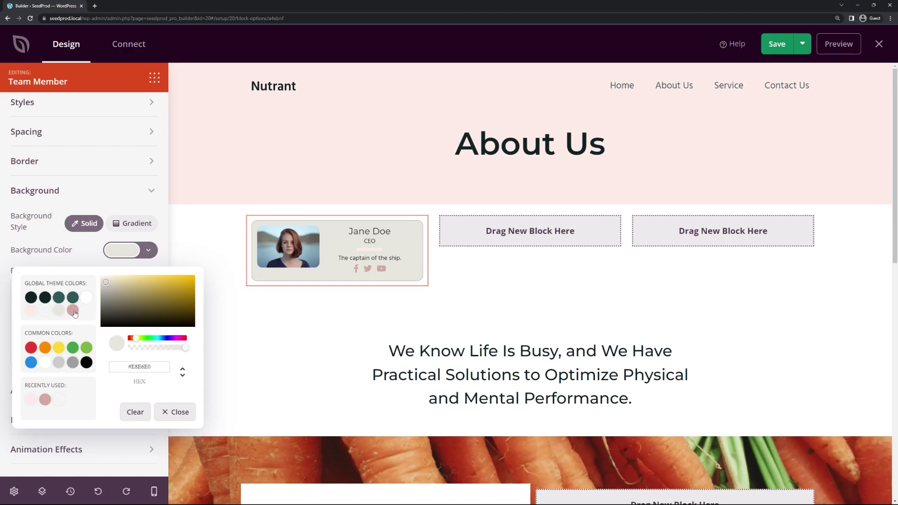
{"action": "left_click", "coordinate": [76, 311]}
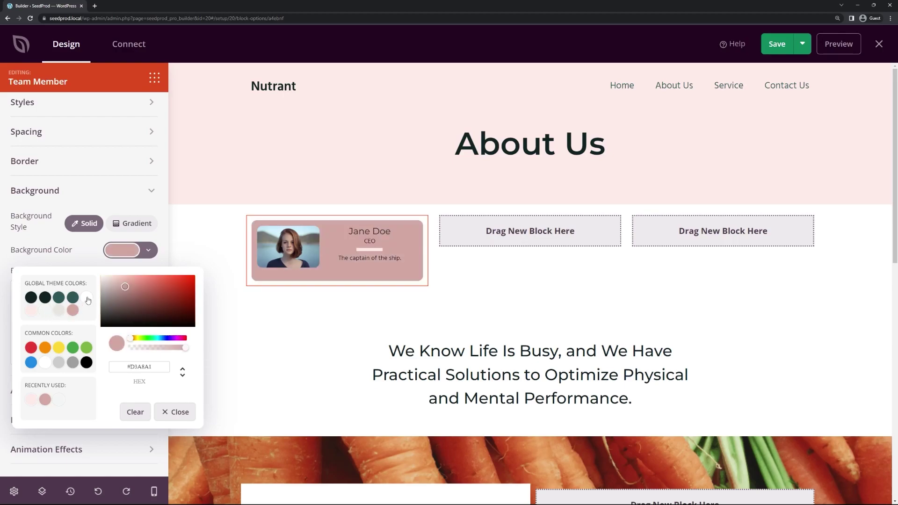
{"action": "left_click", "coordinate": [73, 299]}
{"action": "left_click", "coordinate": [87, 298]}
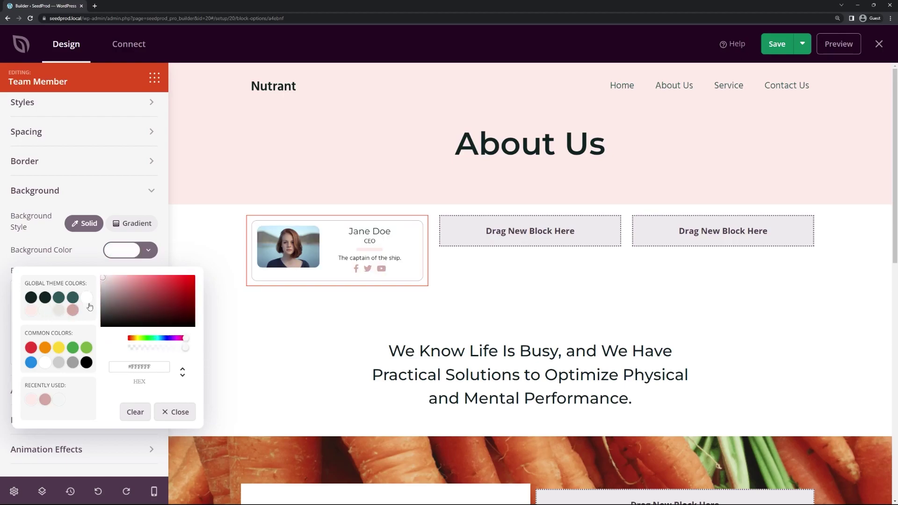
{"action": "left_click", "coordinate": [77, 257]}
{"action": "left_click", "coordinate": [141, 192]}
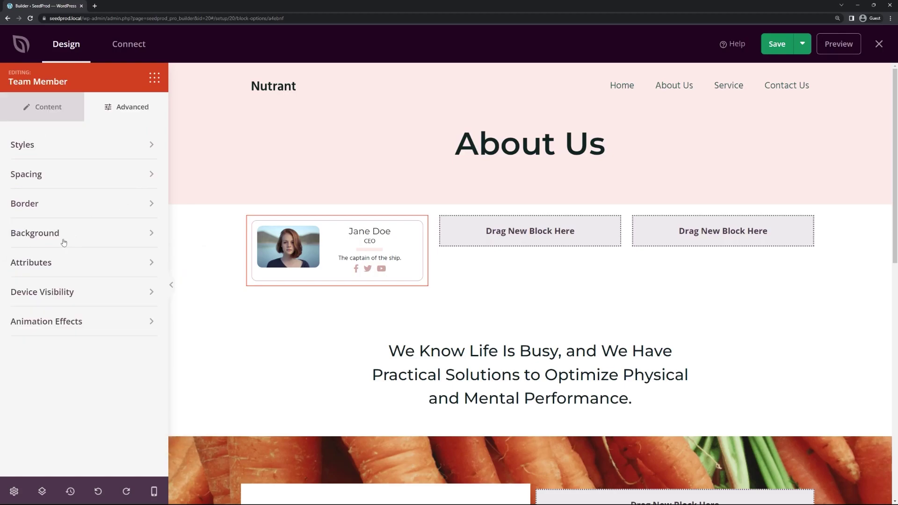
Examine the Team Member block's attributes, try Hide on Mobile and Hide on Desktop, and switch both back off
{"action": "left_click", "coordinate": [68, 264]}
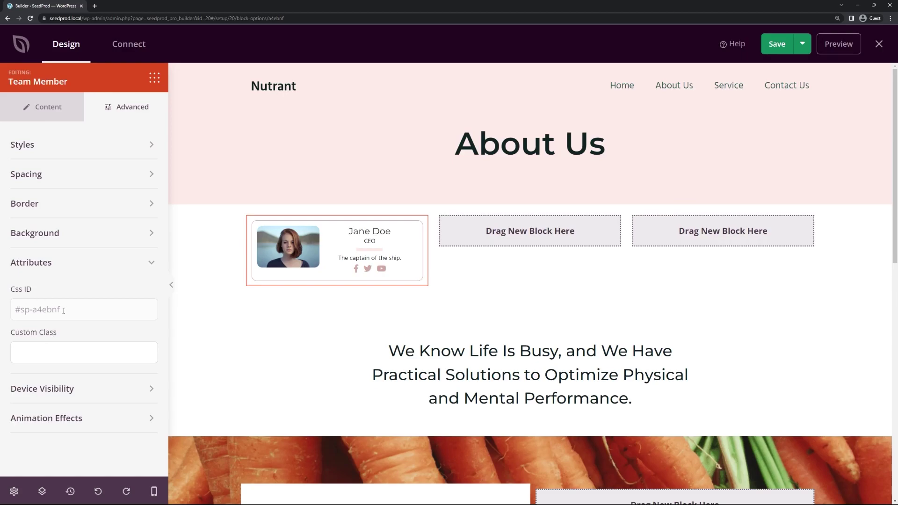
{"action": "left_click", "coordinate": [141, 263]}
{"action": "left_click", "coordinate": [97, 295]}
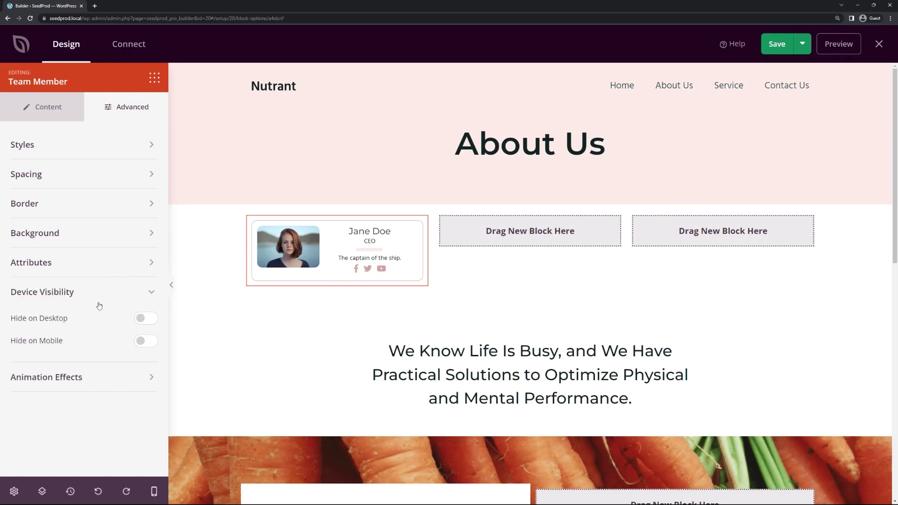
{"action": "left_click", "coordinate": [140, 342]}
{"action": "left_click", "coordinate": [146, 339]}
{"action": "left_click", "coordinate": [147, 320]}
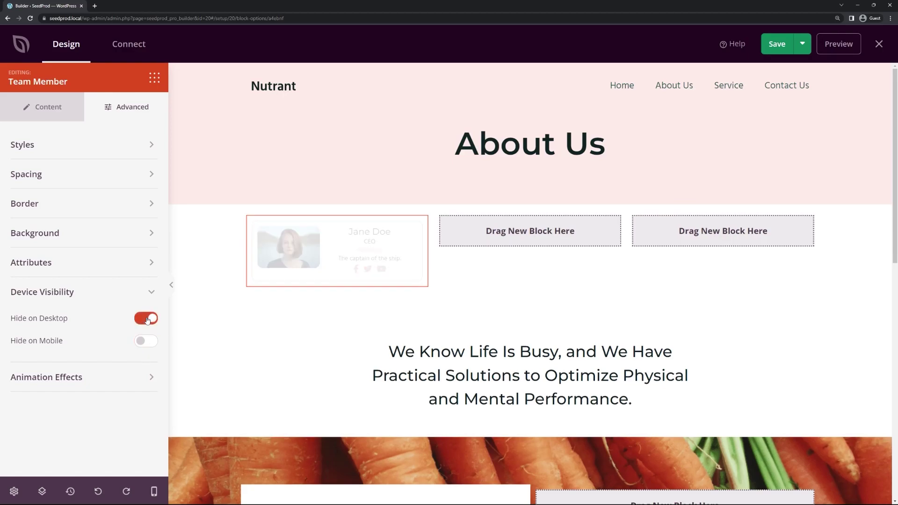
{"action": "left_click", "coordinate": [147, 321]}
{"action": "left_click", "coordinate": [140, 294]}
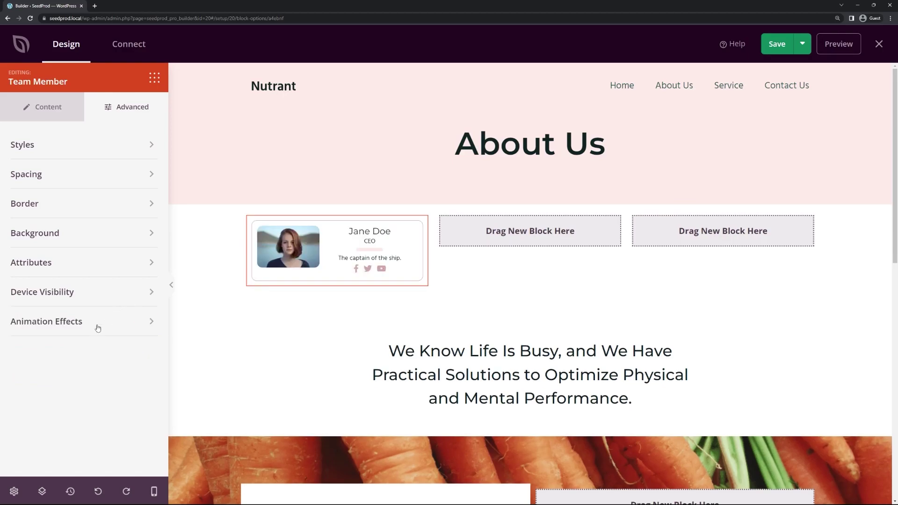
Try the Zoom In entrance animation on the Team Member block, reset it to no animation, and collapse the animation settings
{"action": "left_click", "coordinate": [92, 323]}
{"action": "left_click", "coordinate": [114, 369]}
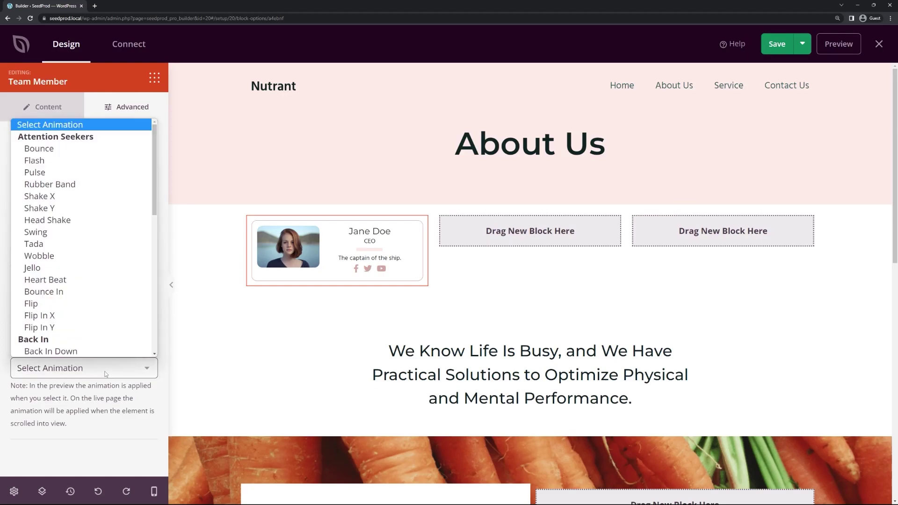
{"action": "scroll", "coordinate": [156, 169], "scroll_direction": "down", "scroll_amount": 1}
{"action": "scroll", "coordinate": [155, 169], "scroll_direction": "down", "scroll_amount": 10}
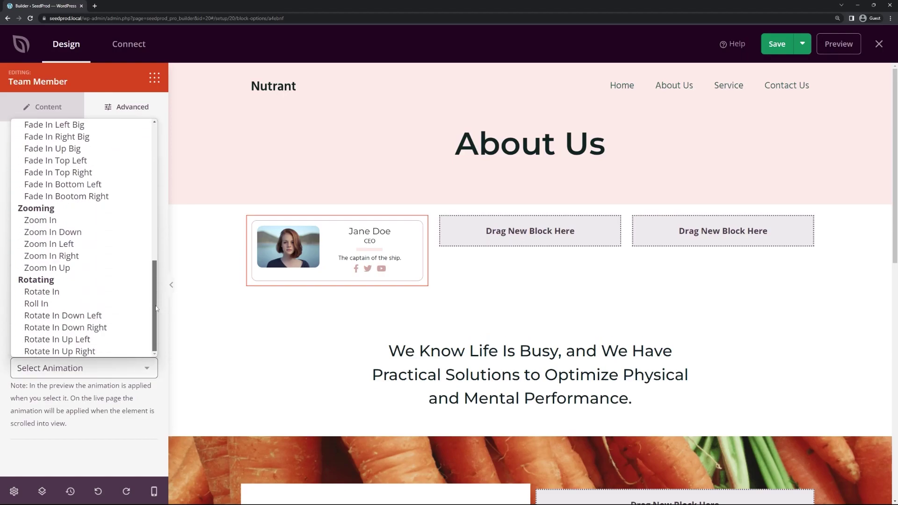
{"action": "scroll", "coordinate": [80, 269], "scroll_direction": "up", "scroll_amount": 1}
{"action": "left_click", "coordinate": [77, 235]}
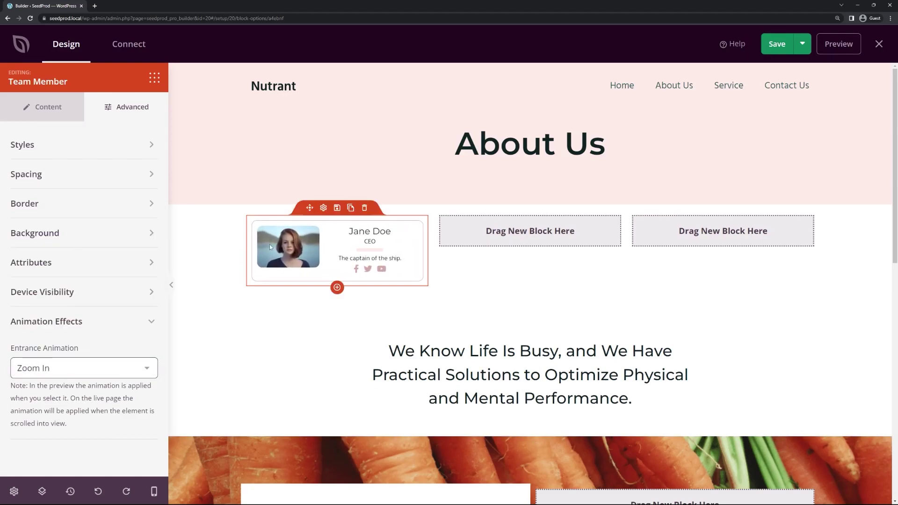
{"action": "left_click", "coordinate": [95, 368]}
{"action": "left_click_drag", "start_coordinate": [156, 260], "coordinate": [126, 131]}
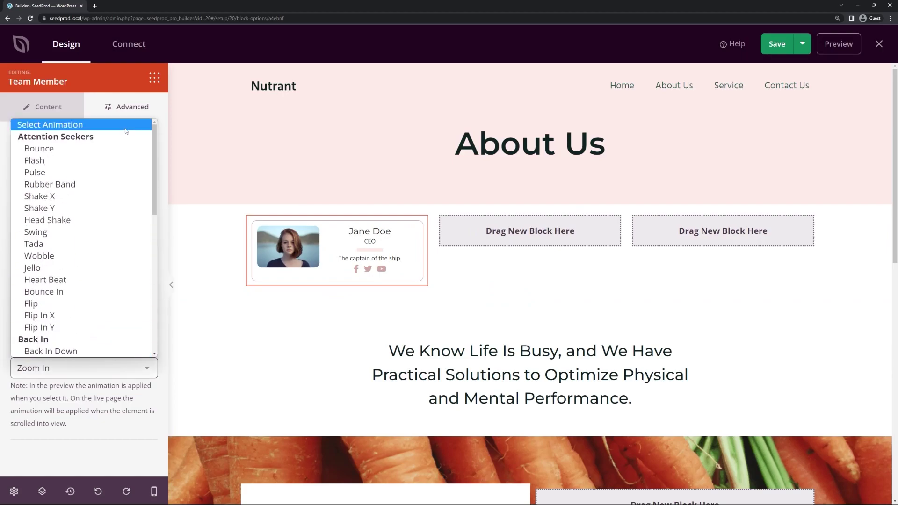
{"action": "left_click", "coordinate": [79, 126]}
{"action": "left_click", "coordinate": [99, 321]}
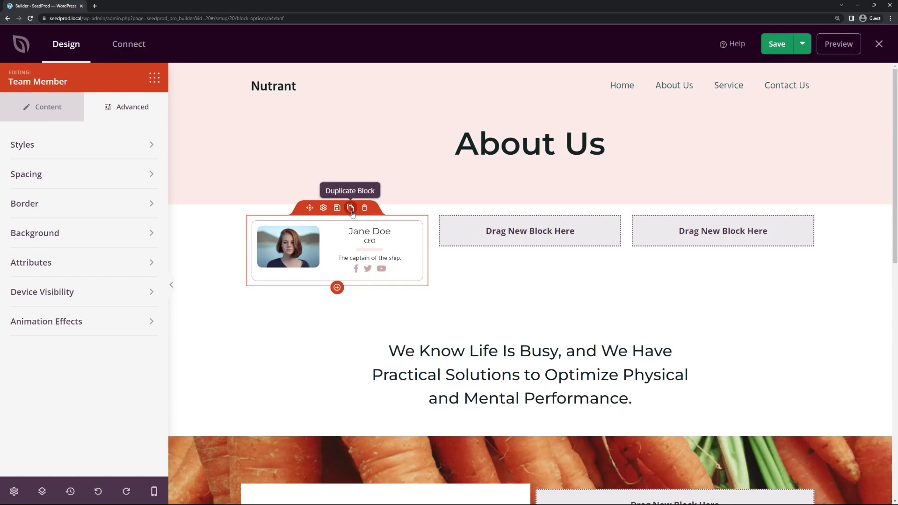
Duplicate the Team Member block twice, placing one copy in the middle column and the other in the right column
{"action": "left_click", "coordinate": [350, 208]}
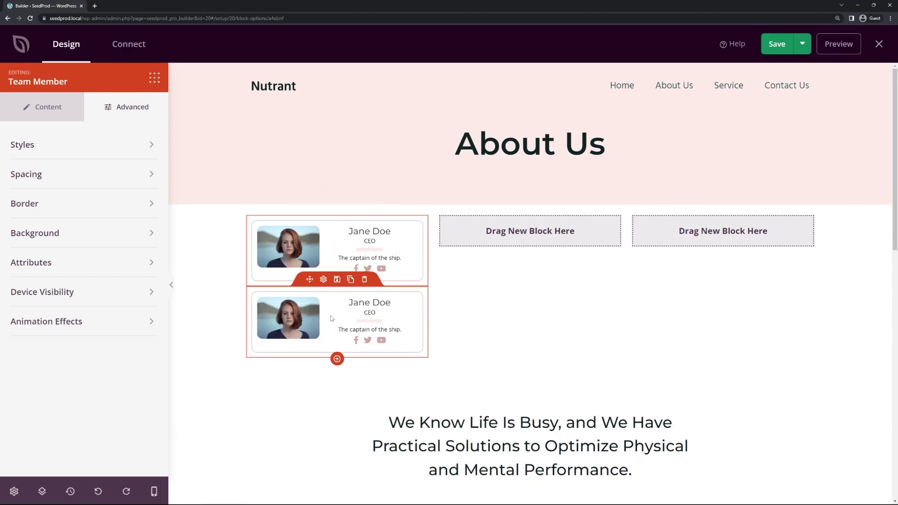
{"action": "left_click_drag", "start_coordinate": [310, 279], "coordinate": [515, 231]}
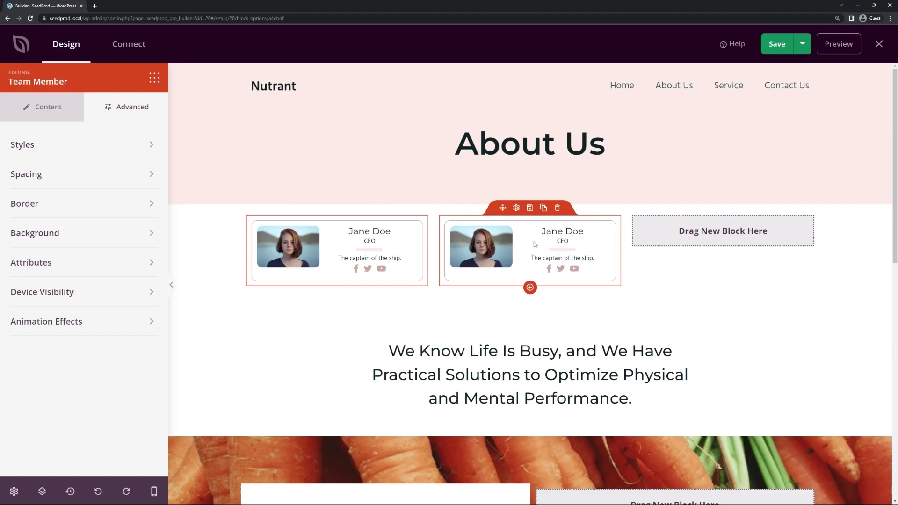
{"action": "left_click", "coordinate": [543, 208]}
{"action": "left_click_drag", "start_coordinate": [487, 302], "coordinate": [659, 236]}
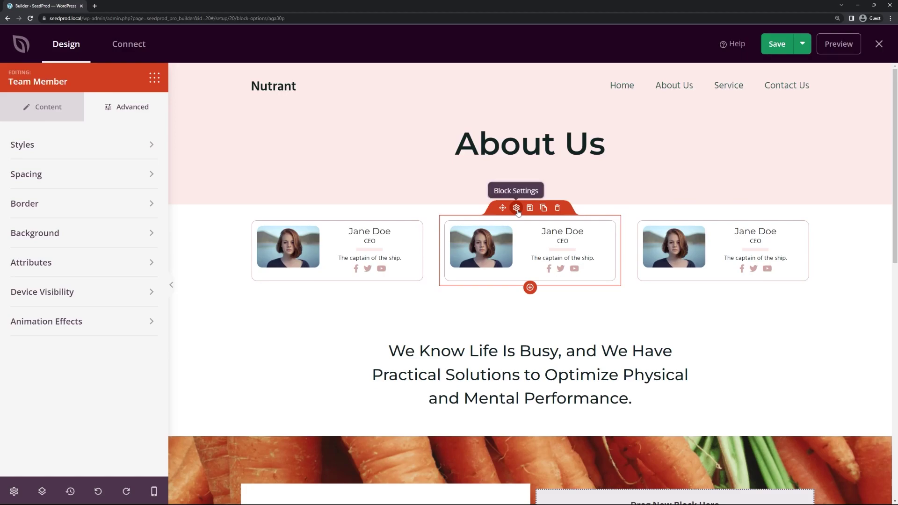
Open the general content settings of the middle column's Team Member block and remove its image
{"action": "left_click", "coordinate": [47, 117]}
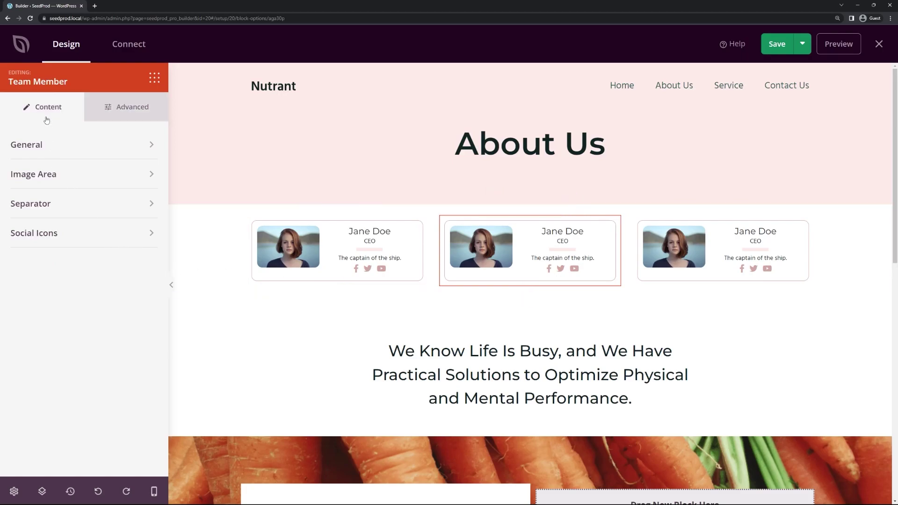
{"action": "left_click", "coordinate": [47, 146]}
{"action": "left_click", "coordinate": [96, 230]}
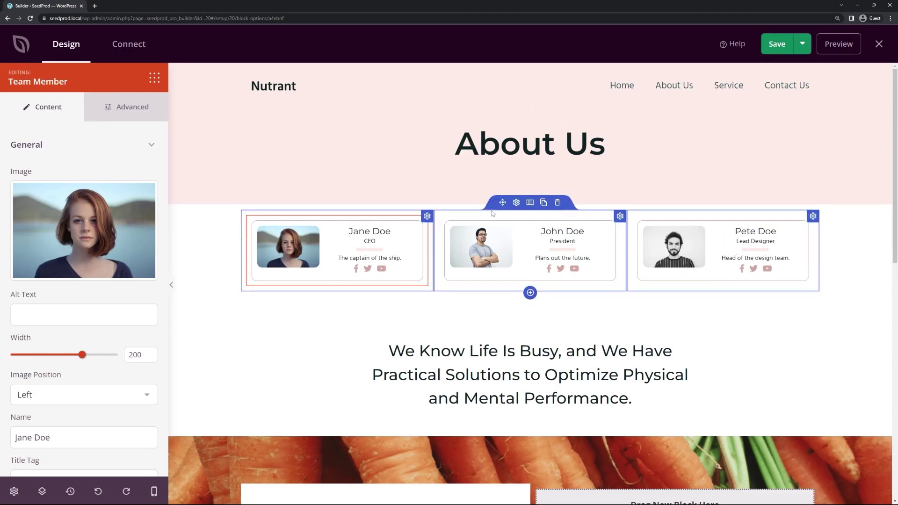
Duplicate the row of three team members twice to add two more rows below it
{"action": "left_click", "coordinate": [543, 202]}
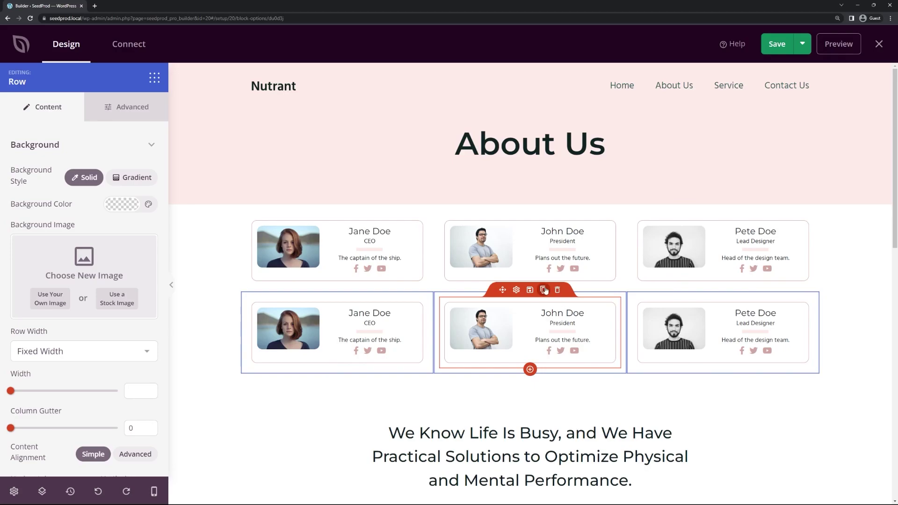
{"action": "left_click", "coordinate": [544, 285]}
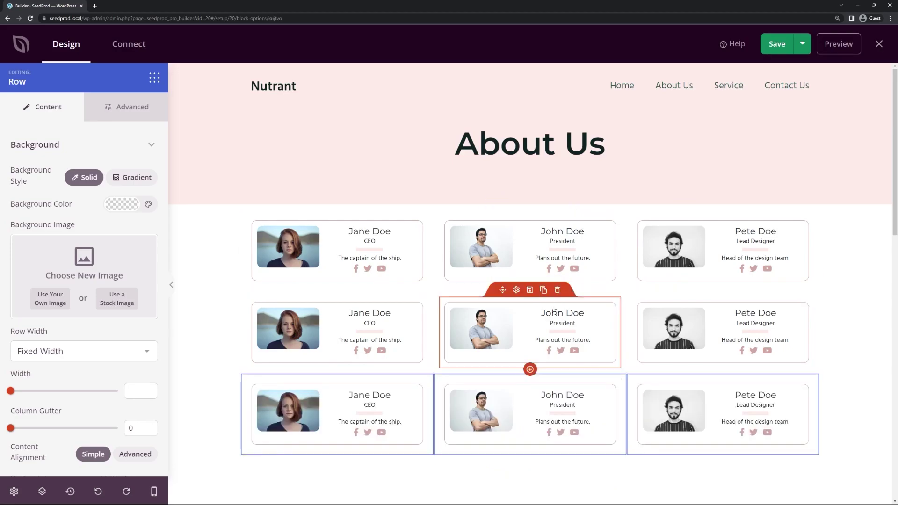
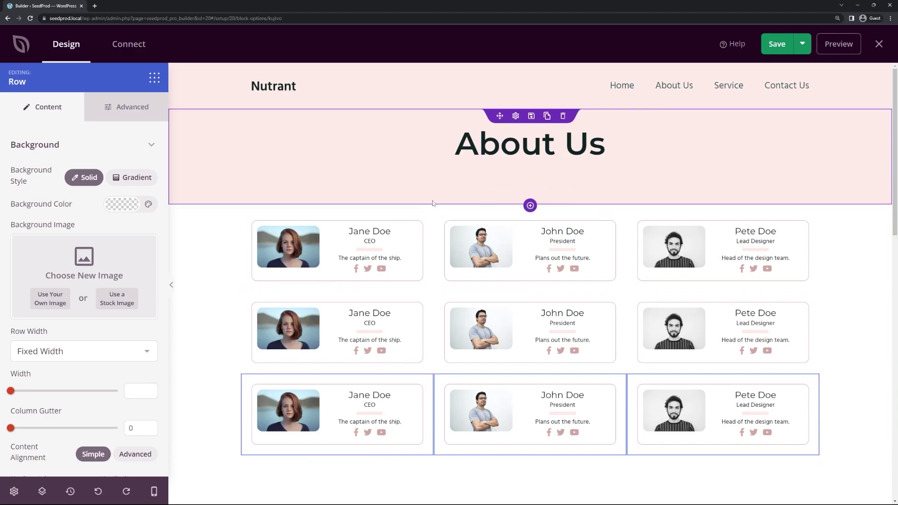
Add a two-equal-column section below the About Us header and move a duplicate of the CEO's Team Member block into its left column
{"action": "left_click", "coordinate": [530, 206]}
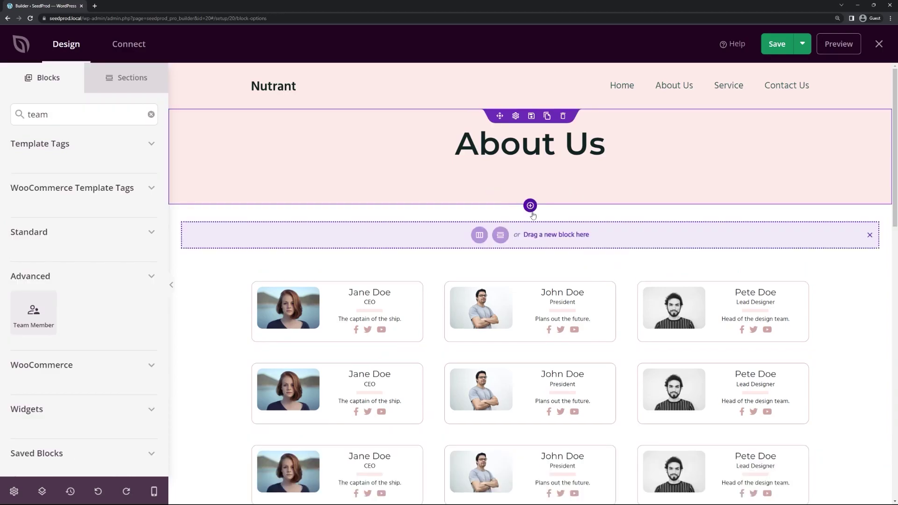
{"action": "left_click", "coordinate": [476, 235]}
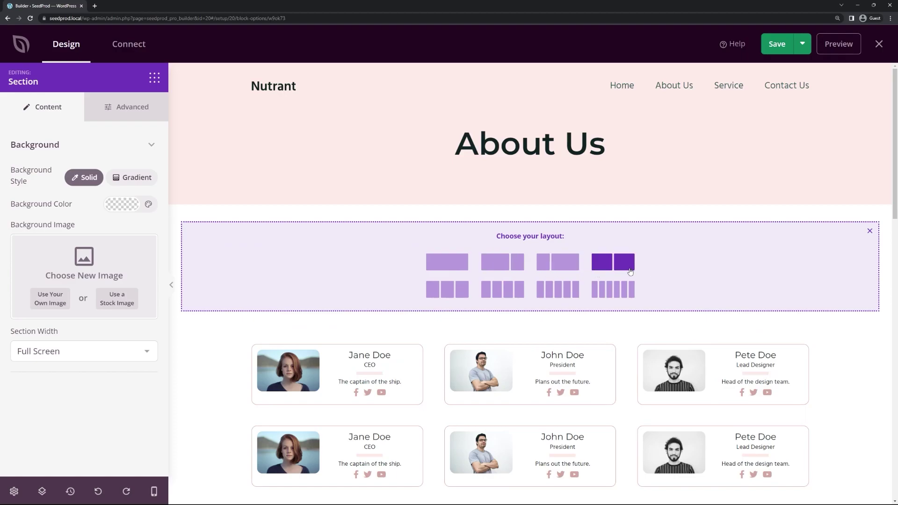
{"action": "left_click", "coordinate": [615, 263]}
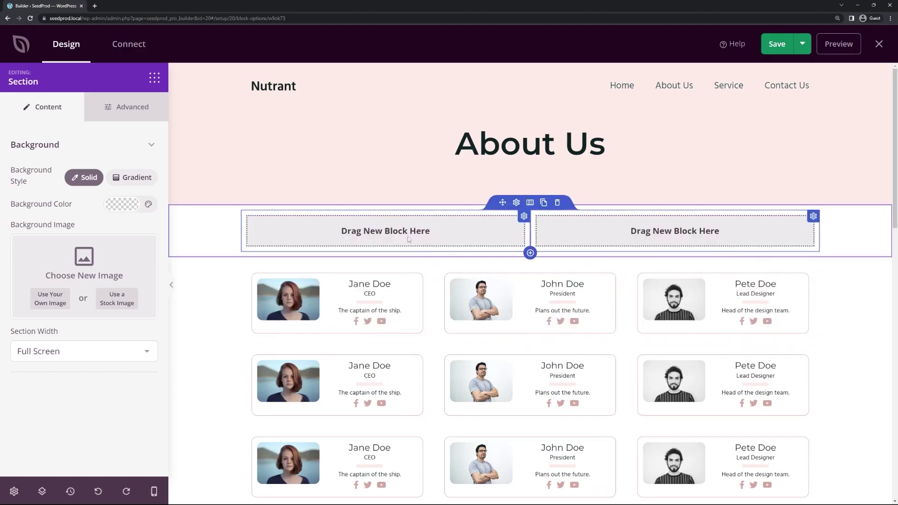
{"action": "left_click", "coordinate": [349, 261]}
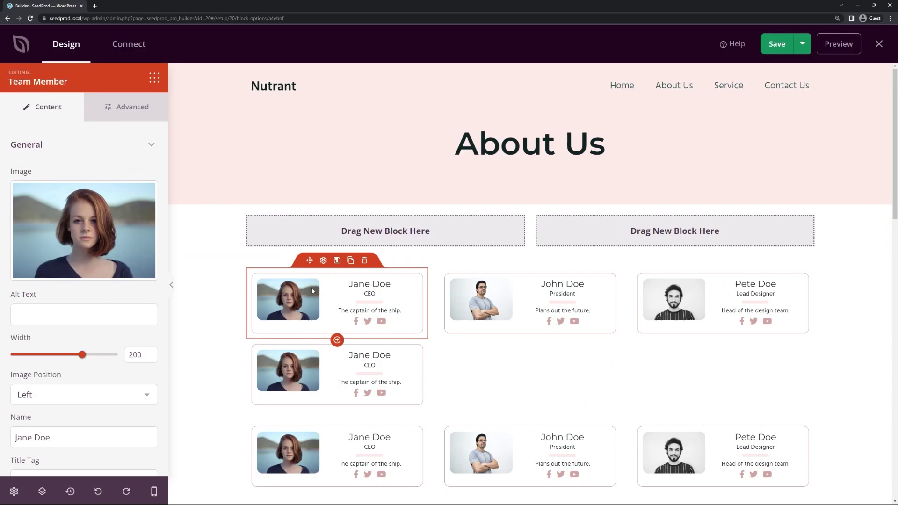
{"action": "left_click_drag", "start_coordinate": [309, 261], "coordinate": [372, 219]}
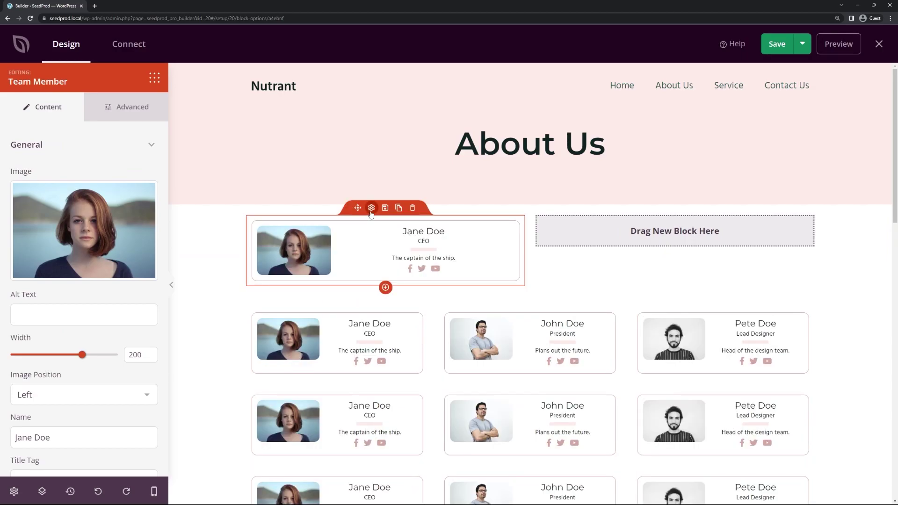
Set the image position of the CEO block in the two-column section to Top, try an image width of 500, and settle on 300
{"action": "mouse_move", "coordinate": [88, 187]}
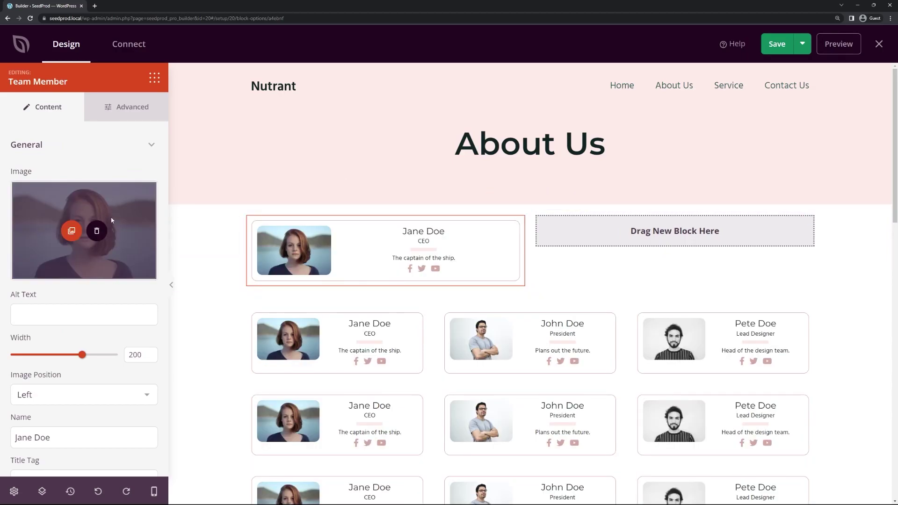
{"action": "scroll", "coordinate": [149, 243], "scroll_direction": "down", "scroll_amount": 4}
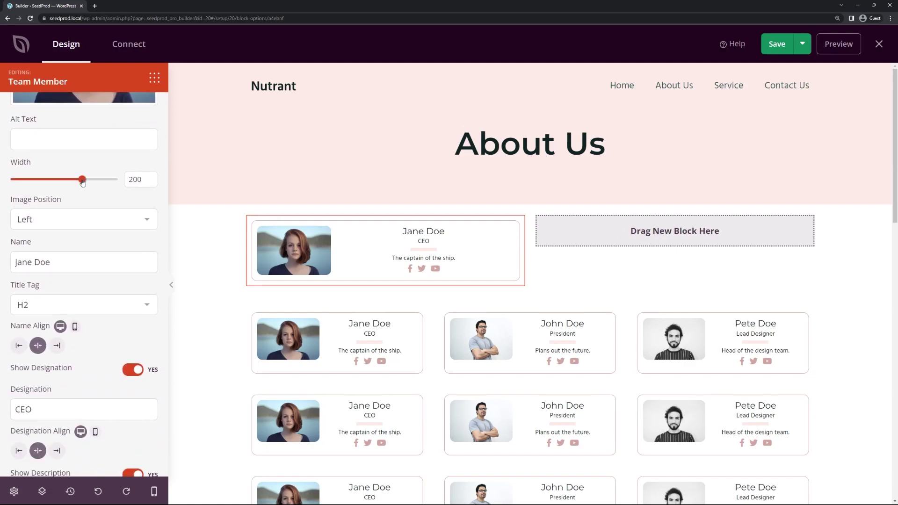
{"action": "left_click", "coordinate": [76, 222]}
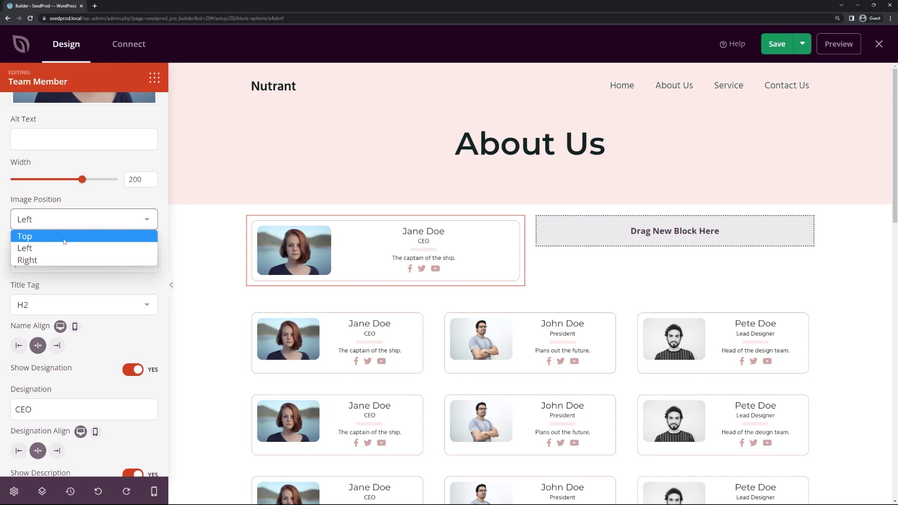
{"action": "left_click", "coordinate": [65, 237]}
{"action": "left_click_drag", "start_coordinate": [82, 180], "coordinate": [125, 191]}
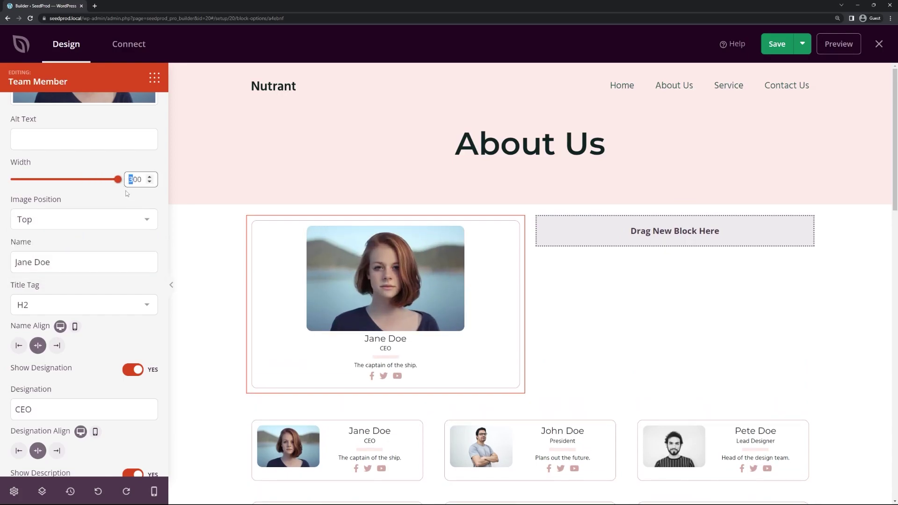
{"action": "type", "text": "5"}
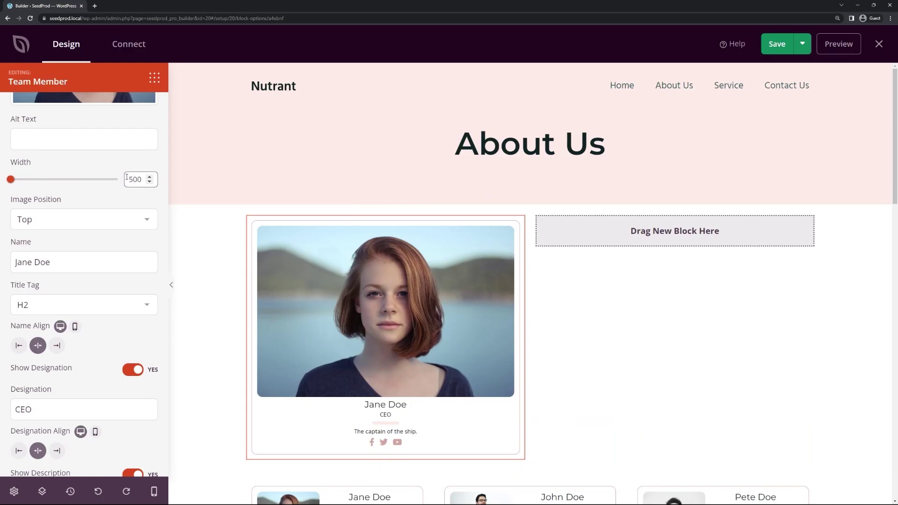
{"action": "left_click_drag", "start_coordinate": [126, 178], "coordinate": [117, 180]}
{"action": "type", "text": "3"}
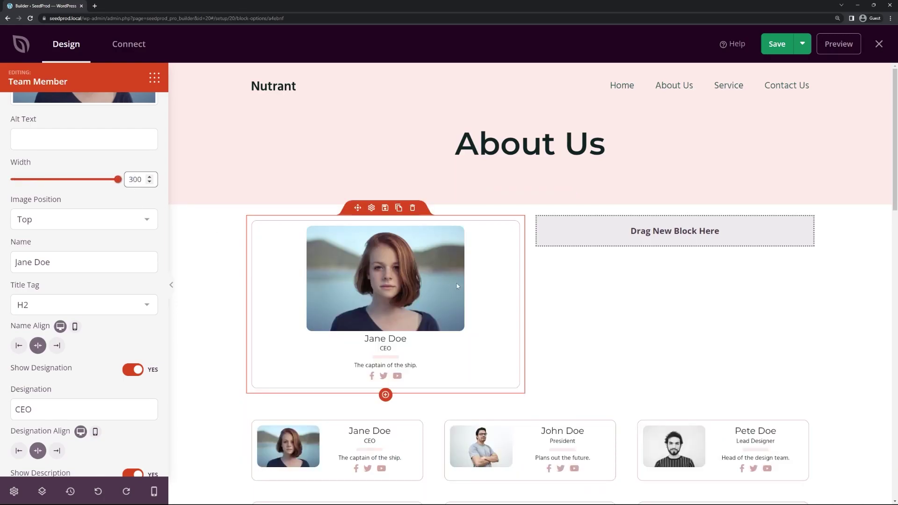
{"action": "scroll", "coordinate": [463, 288], "scroll_direction": "down", "scroll_amount": 3}
{"action": "scroll", "coordinate": [467, 286], "scroll_direction": "up", "scroll_amount": 2}
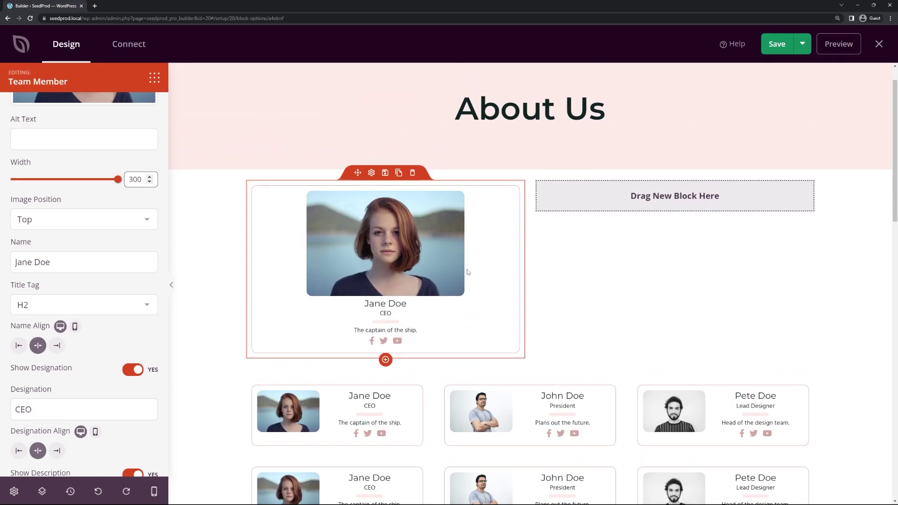
Set the featured CEO block's background to the light grey global theme color #F2F5F5
{"action": "scroll", "coordinate": [48, 340], "scroll_direction": "down", "scroll_amount": 3}
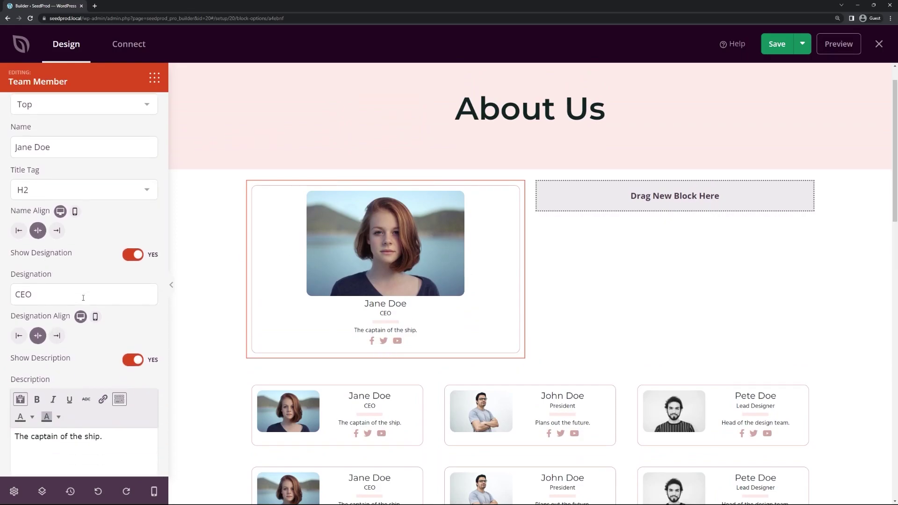
{"action": "scroll", "coordinate": [101, 307], "scroll_direction": "up", "scroll_amount": 7}
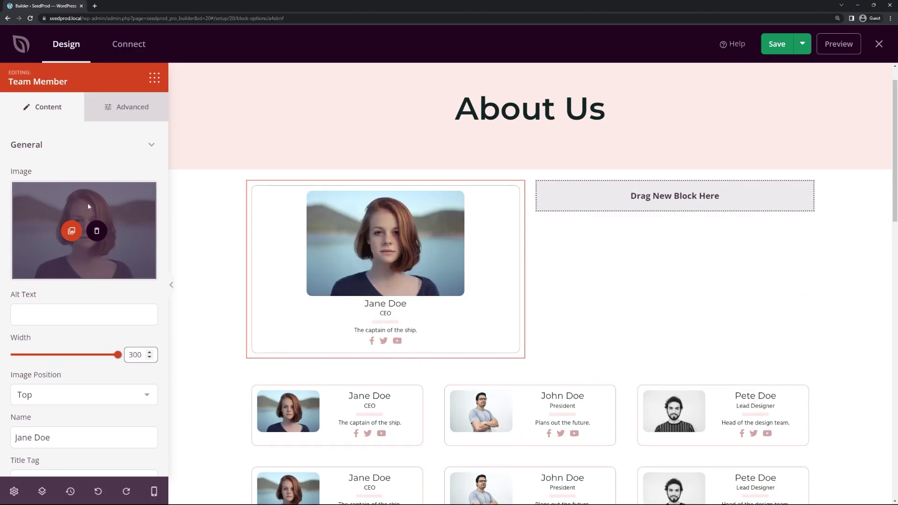
{"action": "left_click", "coordinate": [128, 112]}
{"action": "left_click", "coordinate": [60, 144]}
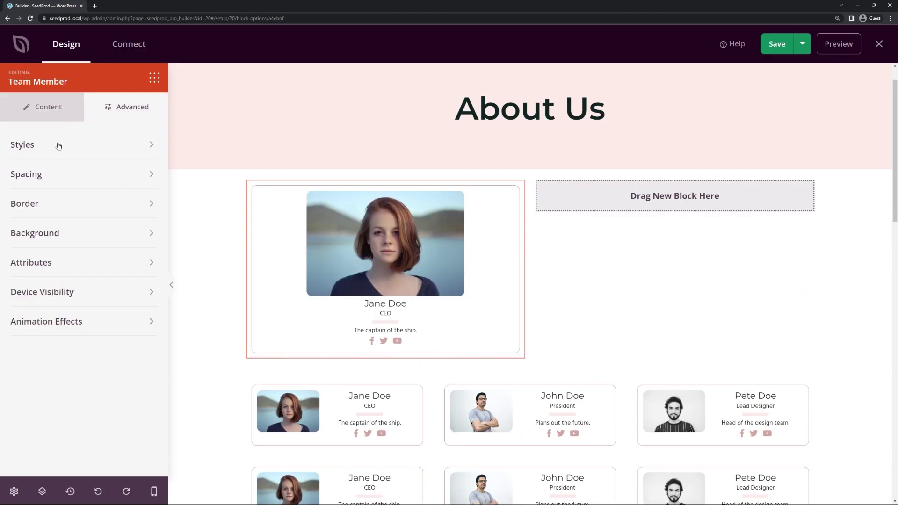
{"action": "left_click", "coordinate": [43, 237]}
{"action": "left_click", "coordinate": [121, 292]}
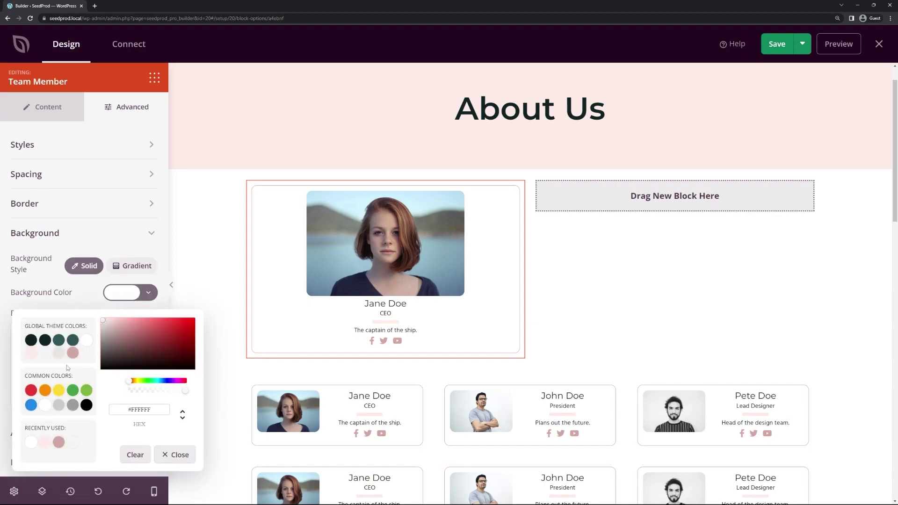
{"action": "left_click", "coordinate": [46, 357]}
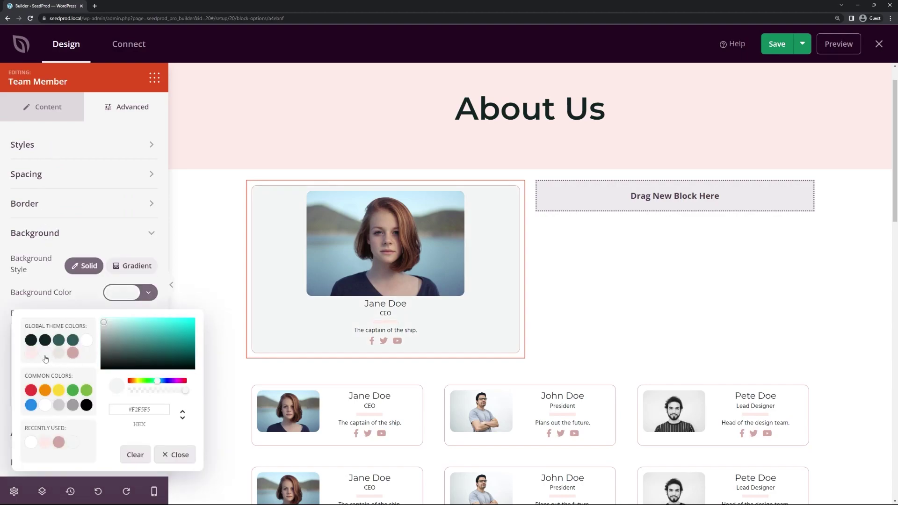
{"action": "left_click", "coordinate": [291, 314]}
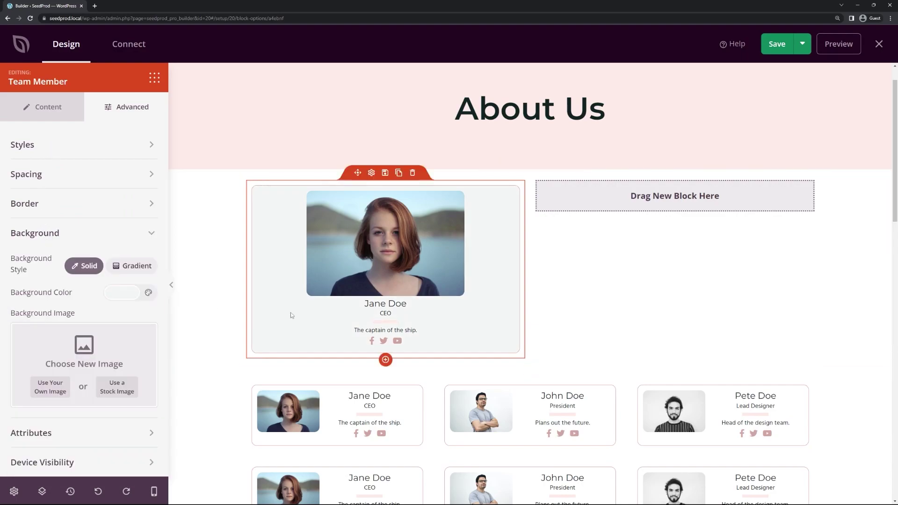
Change the separator color of the featured CEO block to the dusty pink global theme color
{"action": "left_click", "coordinate": [50, 116]}
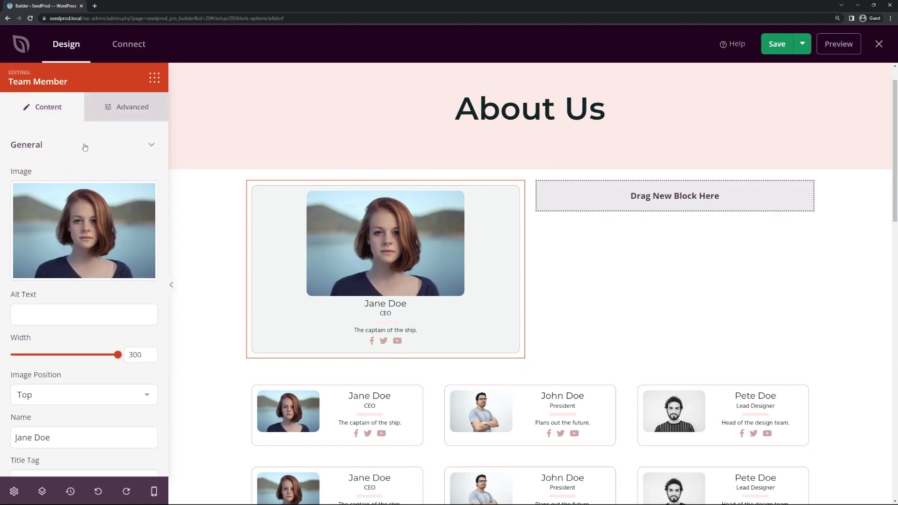
{"action": "left_click", "coordinate": [84, 145]}
{"action": "left_click", "coordinate": [37, 203]}
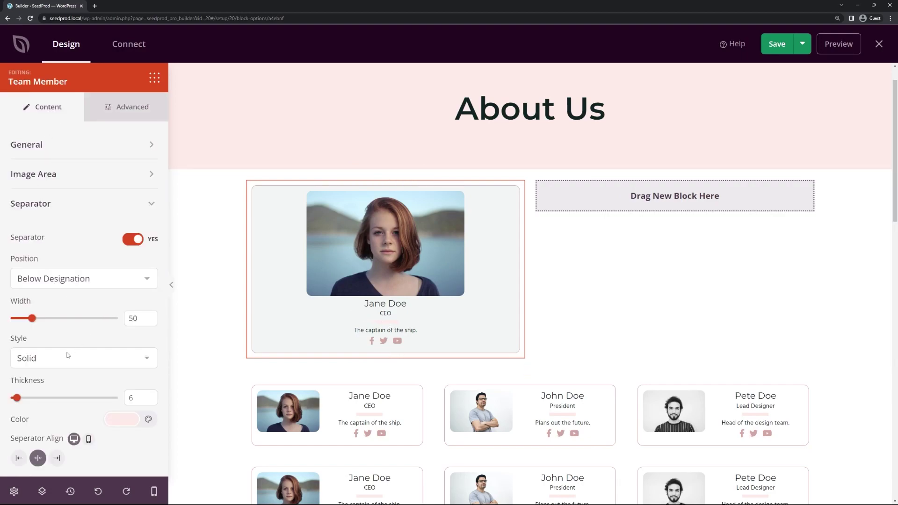
{"action": "left_click", "coordinate": [122, 419]}
{"action": "left_click", "coordinate": [73, 287]}
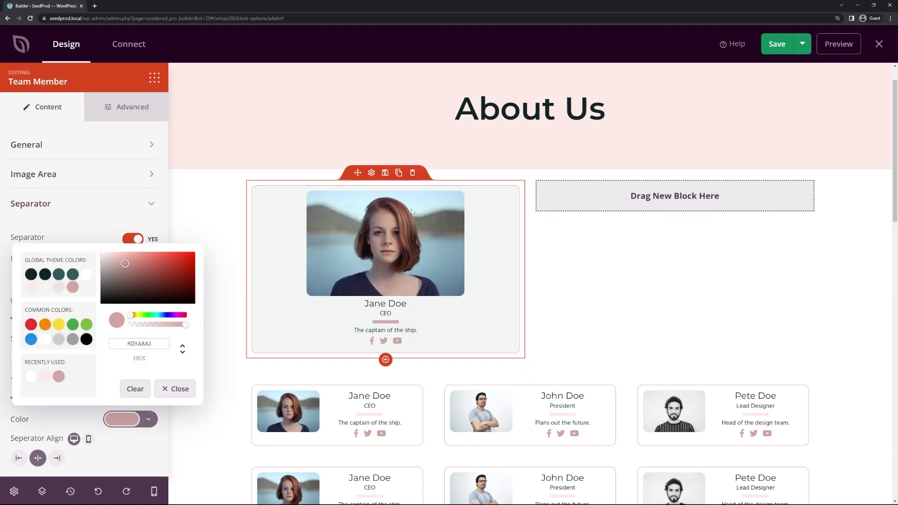
Duplicate the featured CEO block and move the copy into the empty right column of the two-column section
{"action": "left_click", "coordinate": [399, 172]}
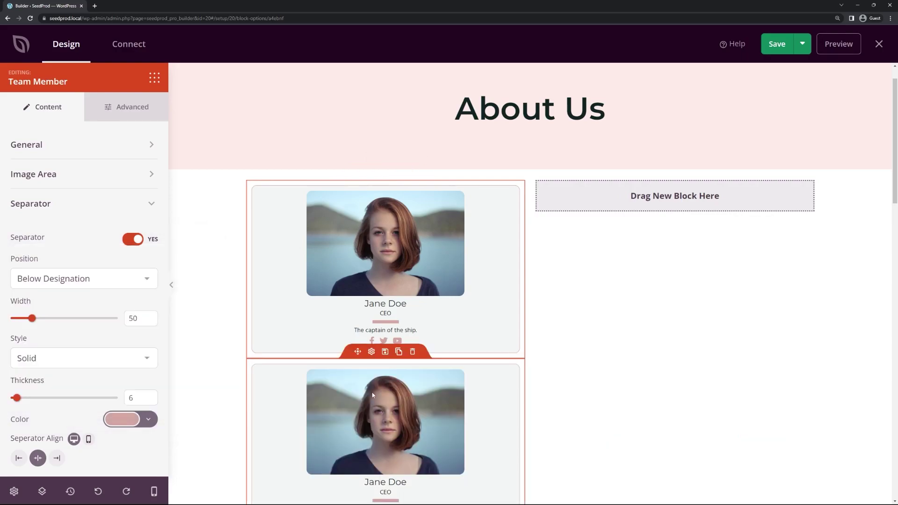
{"action": "left_click_drag", "start_coordinate": [357, 352], "coordinate": [677, 215]}
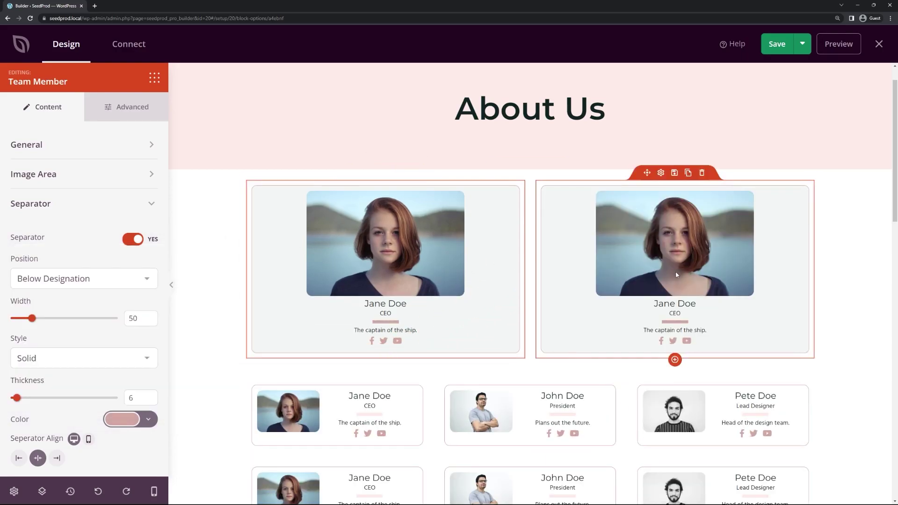
Look over the featured row and the three team member rows in the builder and save the About Us page
{"action": "left_click_drag", "start_coordinate": [894, 109], "coordinate": [895, 145]}
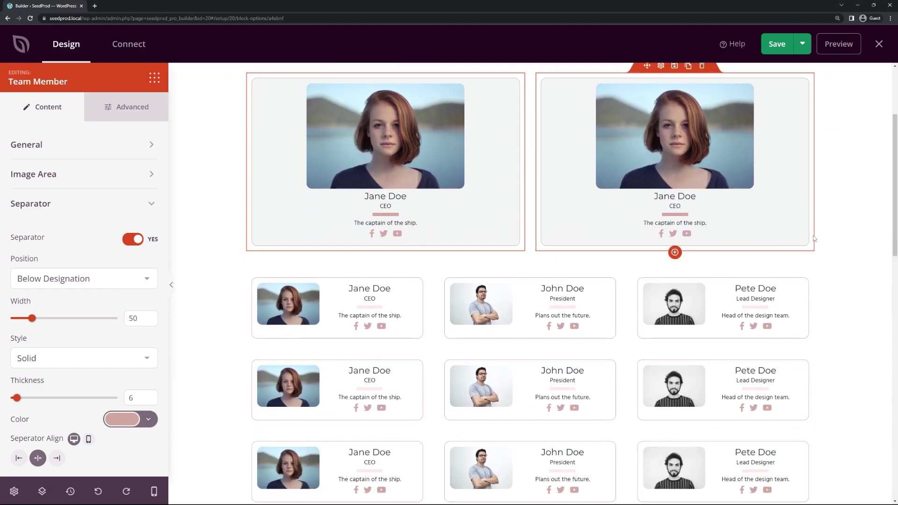
{"action": "scroll", "coordinate": [697, 277], "scroll_direction": "down", "scroll_amount": 2}
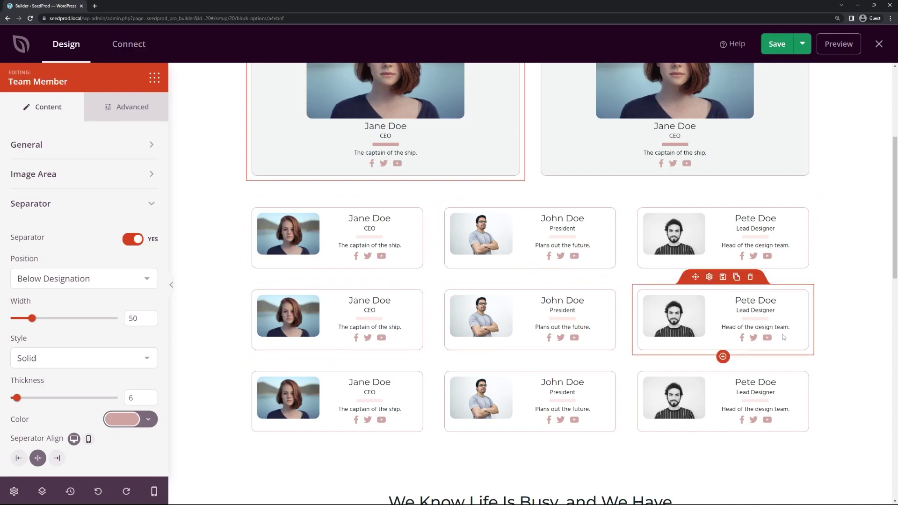
{"action": "scroll", "coordinate": [785, 337], "scroll_direction": "up", "scroll_amount": 3}
{"action": "scroll", "coordinate": [672, 317], "scroll_direction": "down", "scroll_amount": 6}
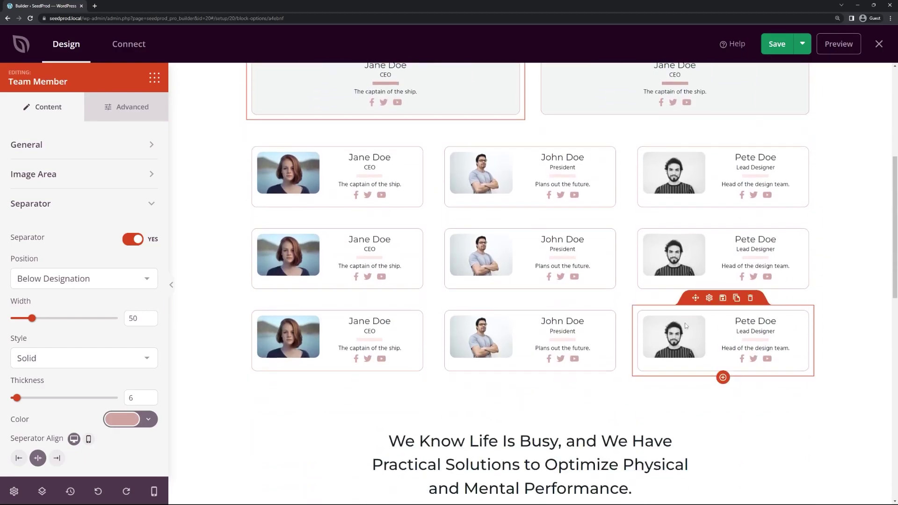
{"action": "scroll", "coordinate": [673, 317], "scroll_direction": "up", "scroll_amount": 7}
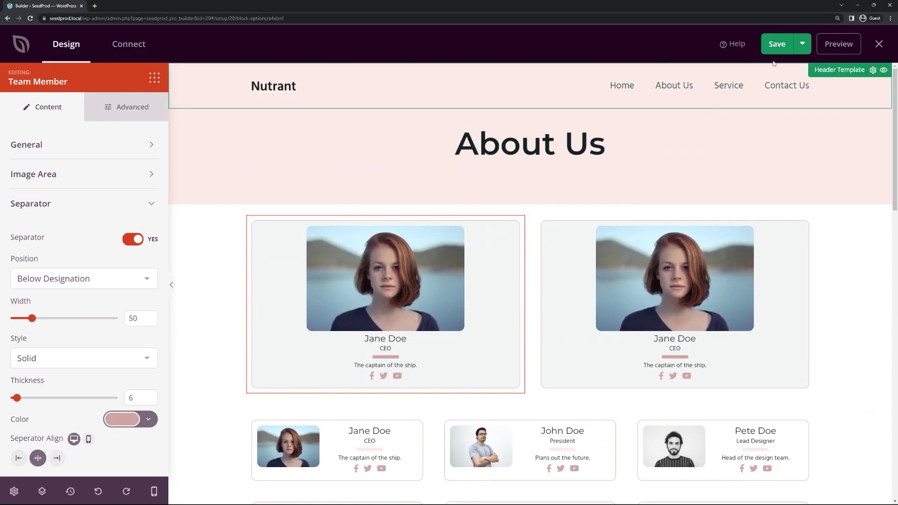
{"action": "left_click", "coordinate": [777, 44]}
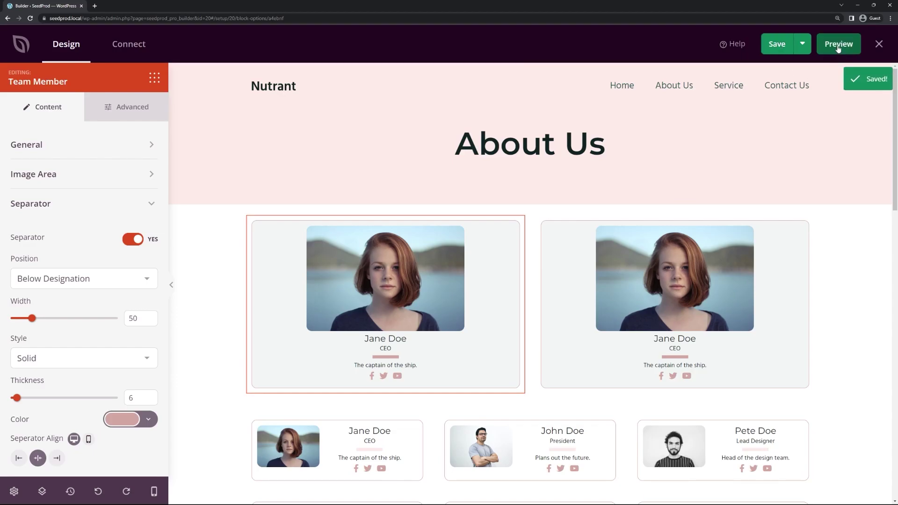
Preview the About Us page and examine the featured two-column row and the team member rows below it
{"action": "left_click", "coordinate": [838, 44]}
{"action": "left_click", "coordinate": [590, 64]}
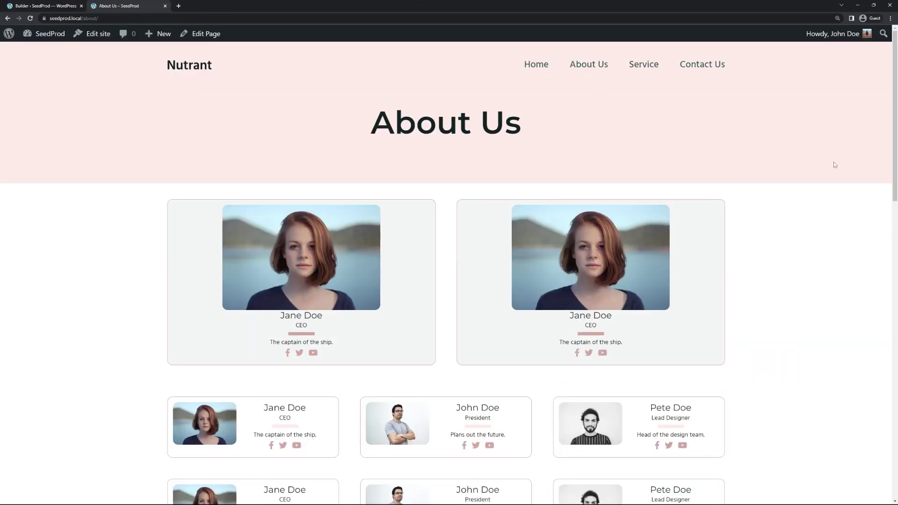
{"action": "left_click_drag", "start_coordinate": [895, 100], "coordinate": [891, 149]}
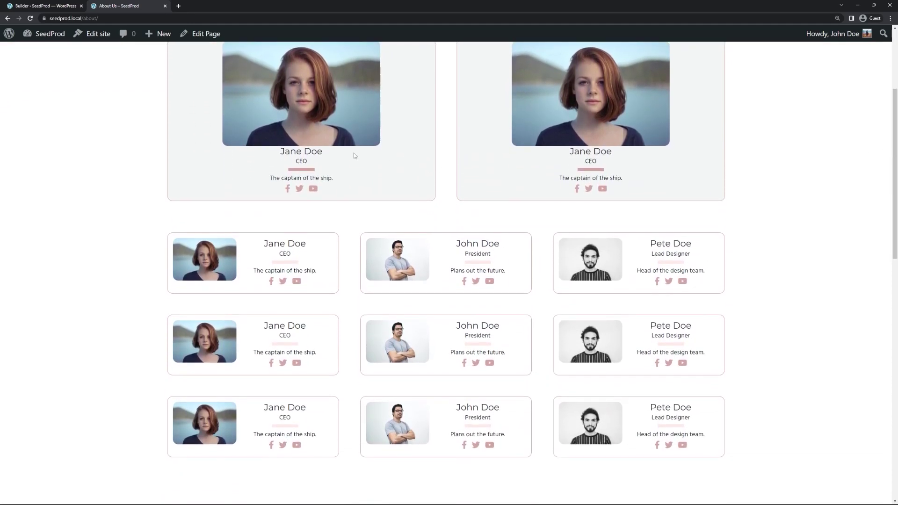
{"action": "left_click_drag", "start_coordinate": [269, 183], "coordinate": [346, 179]}
{"action": "left_click", "coordinate": [346, 179]}
{"action": "scroll", "coordinate": [822, 234], "scroll_direction": "up", "scroll_amount": 3}
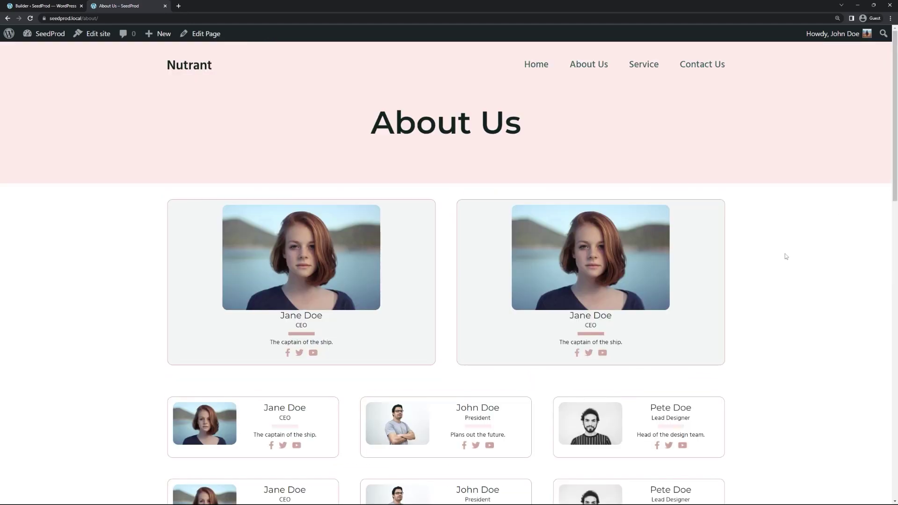